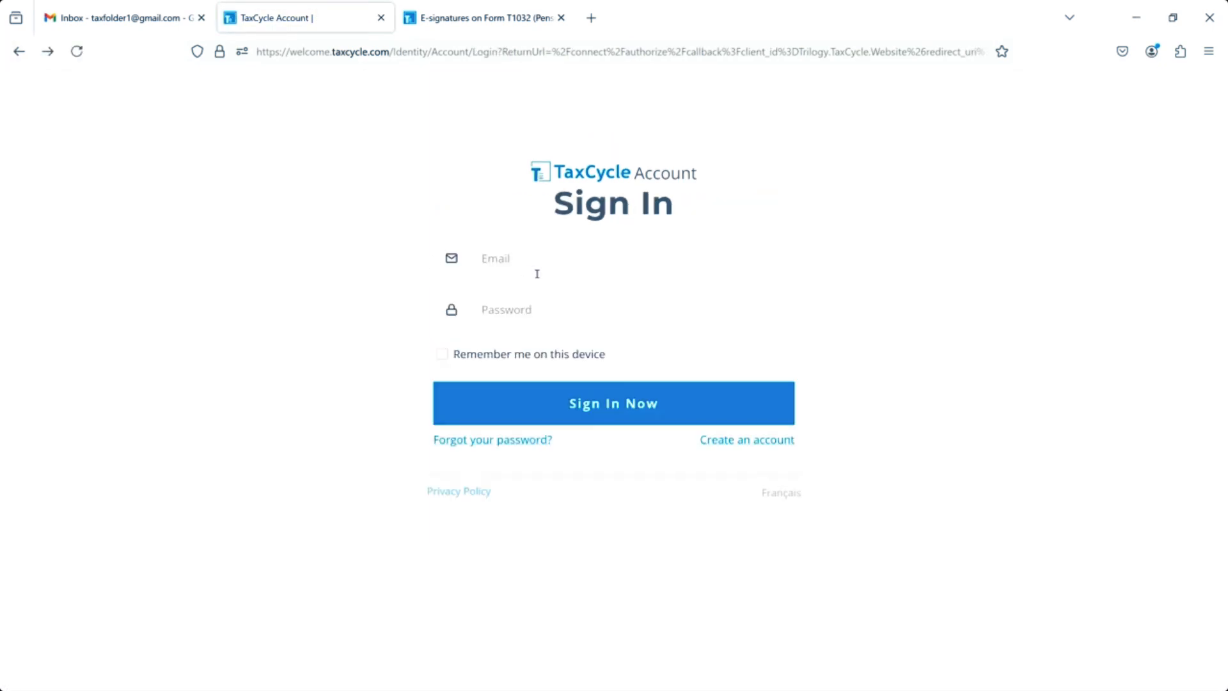
Sign in to the TaxCycle website with the account email and password.
click(539, 259)
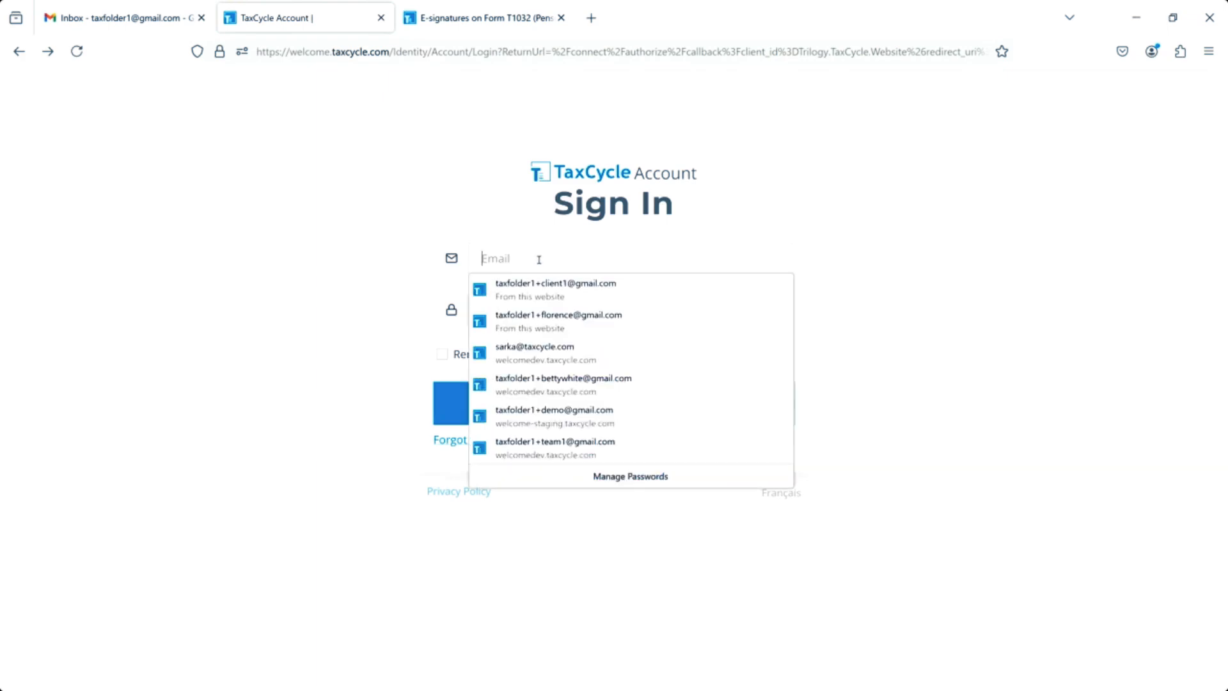
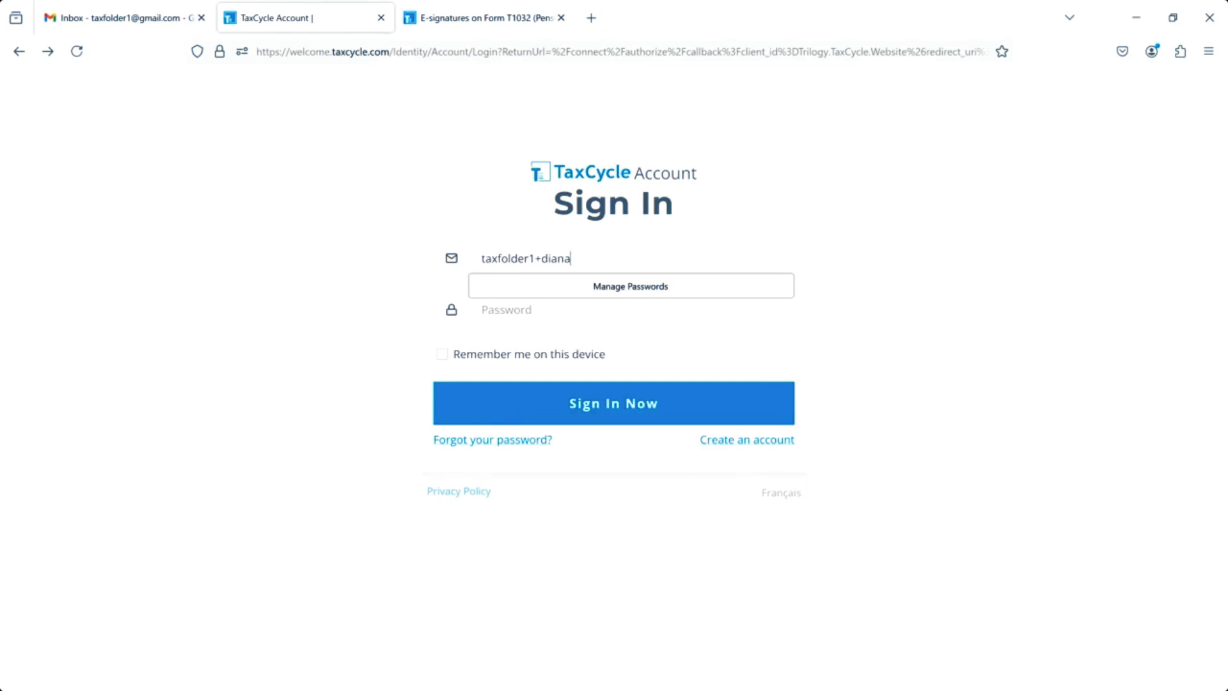
key(Tab)
text(*********)
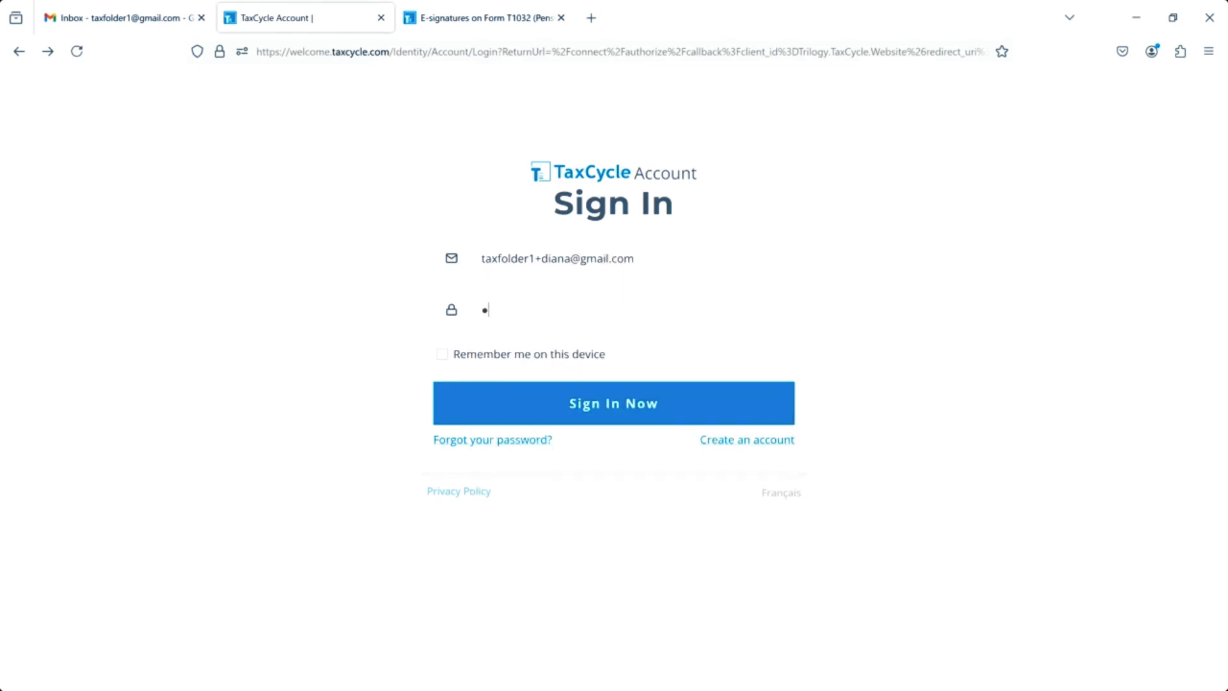
text(******)
click(588, 413)
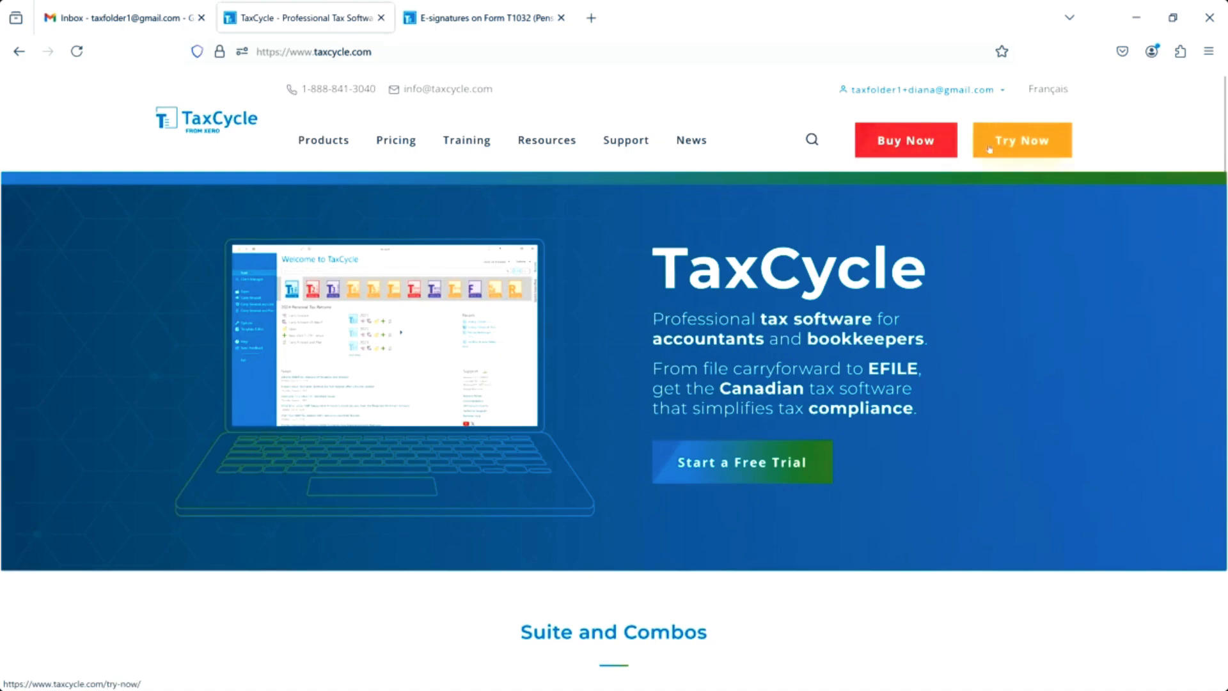
Check out the TaxFolder 2024 order from Pricing and review the $208.95 billing total.
click(897, 148)
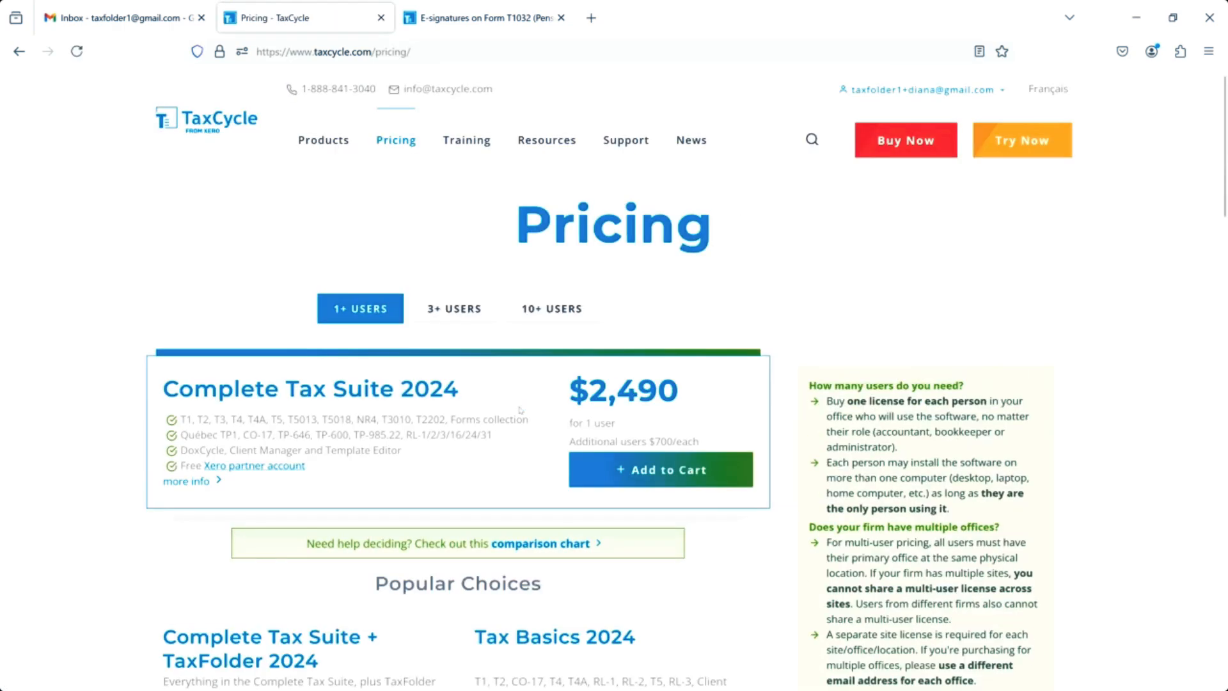
scroll(497, 425, down, 3)
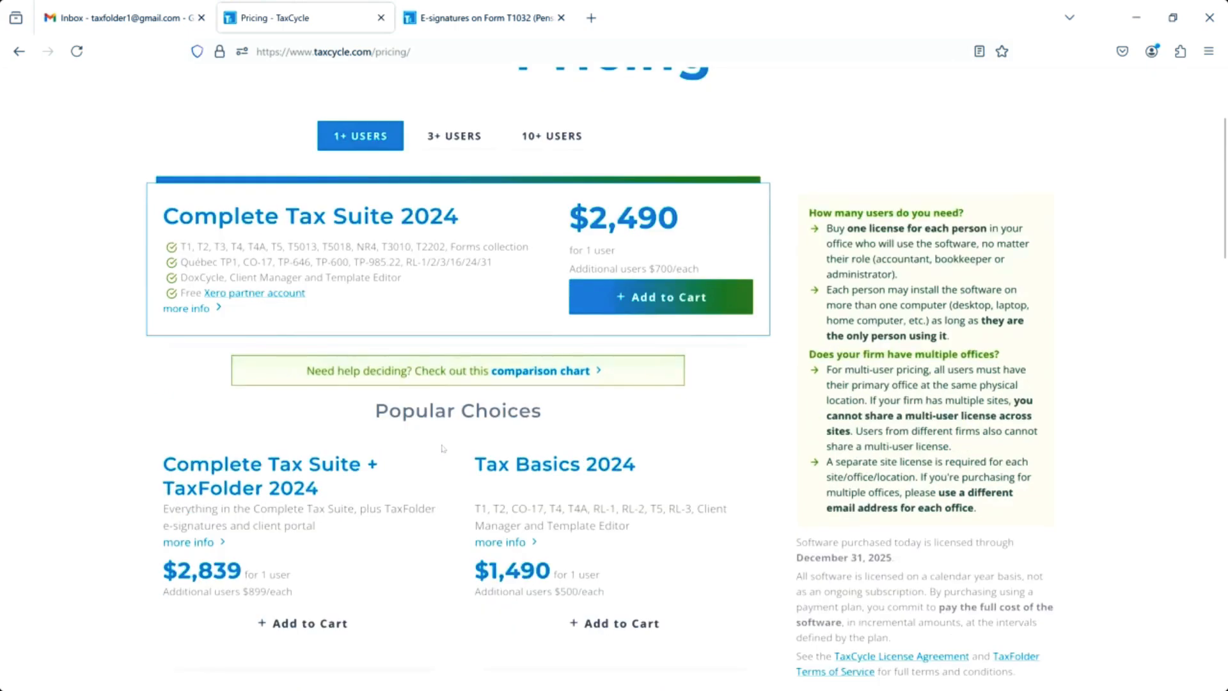
scroll(442, 448, down, 2)
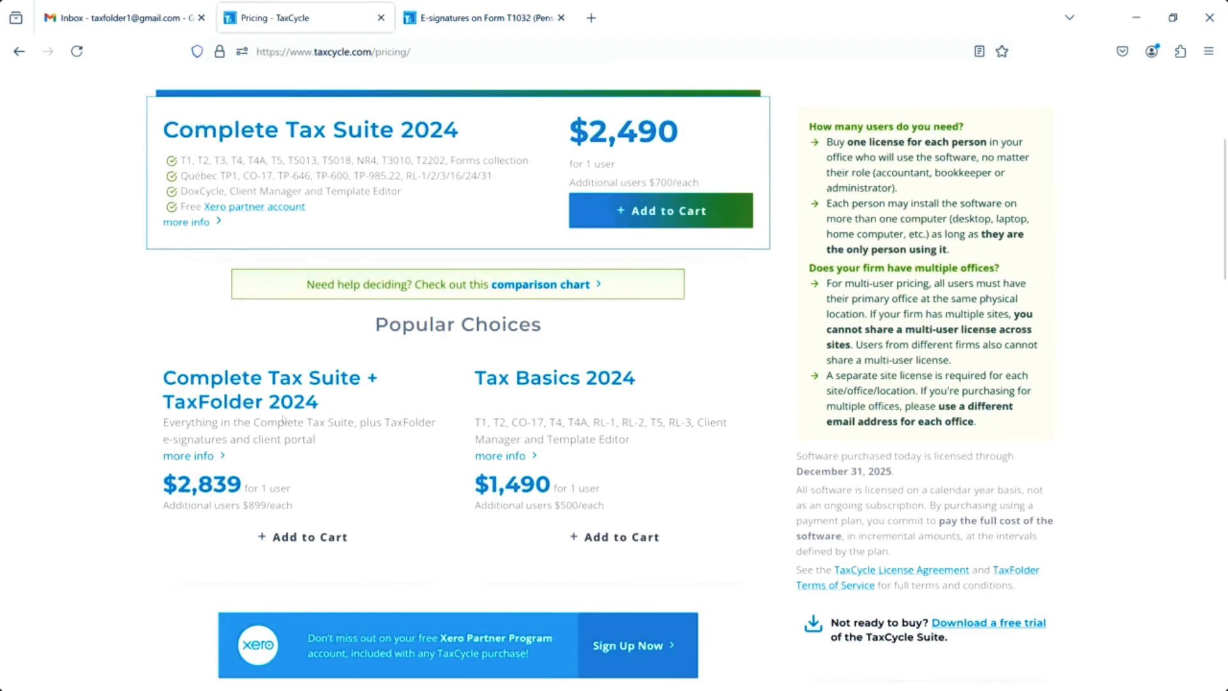
scroll(285, 452, down, 5)
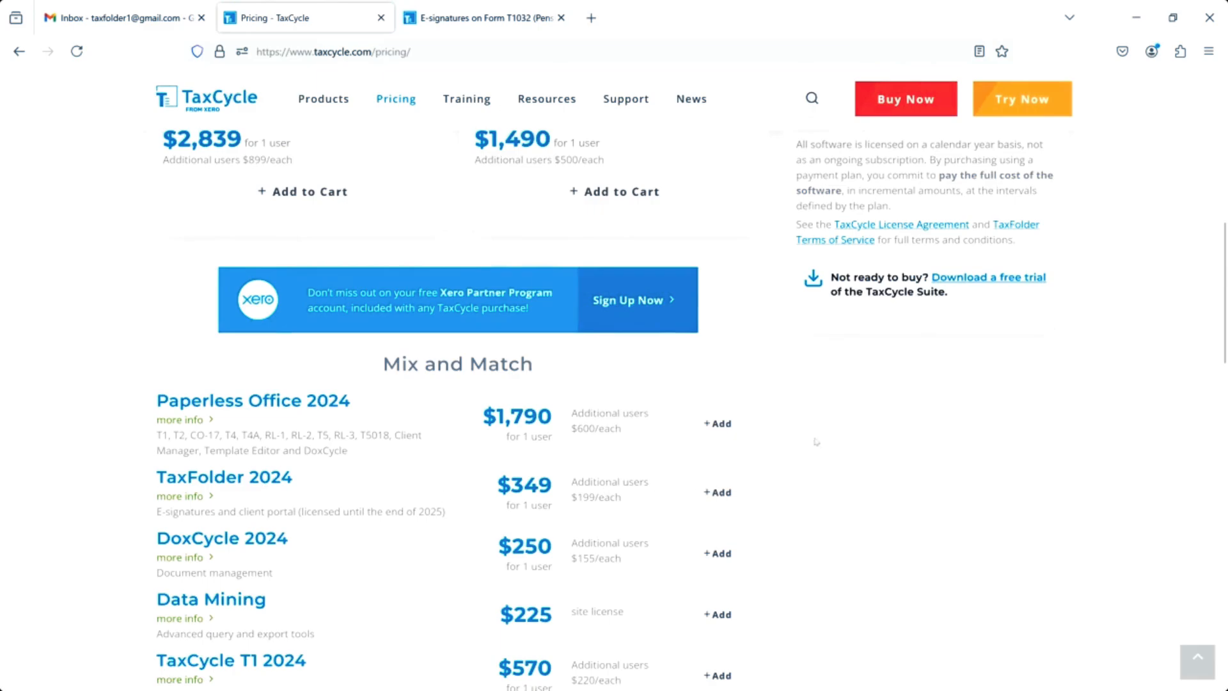
scroll(923, 256, up, 4)
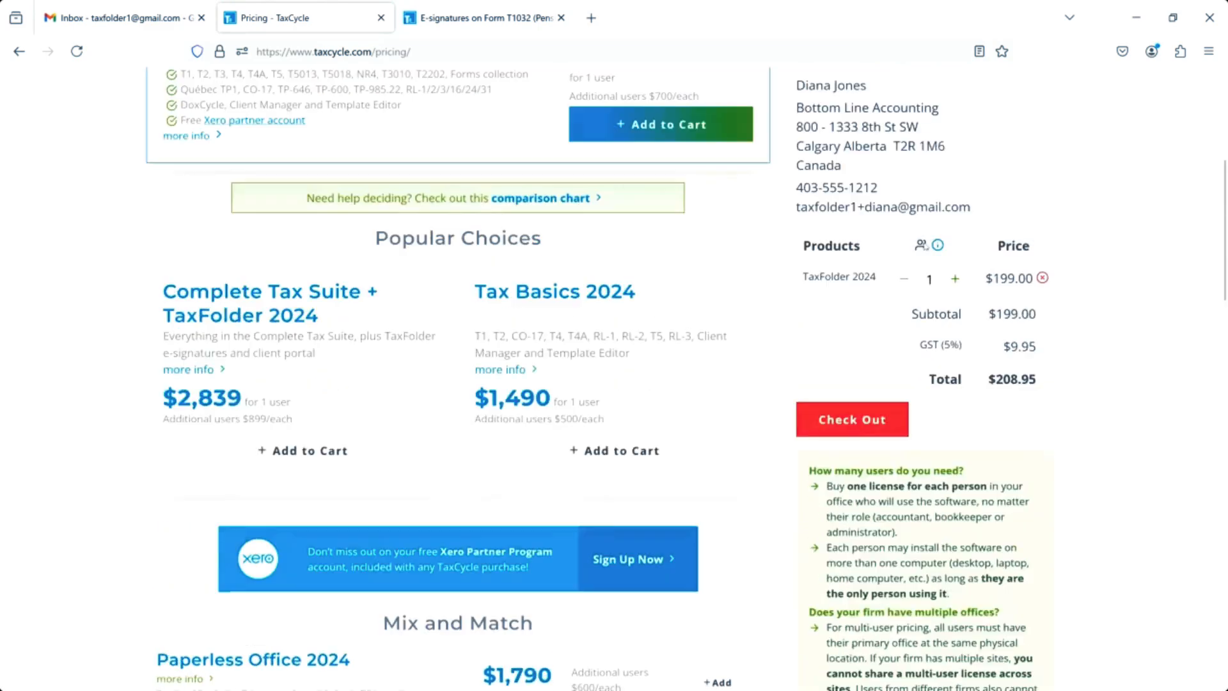
click(843, 421)
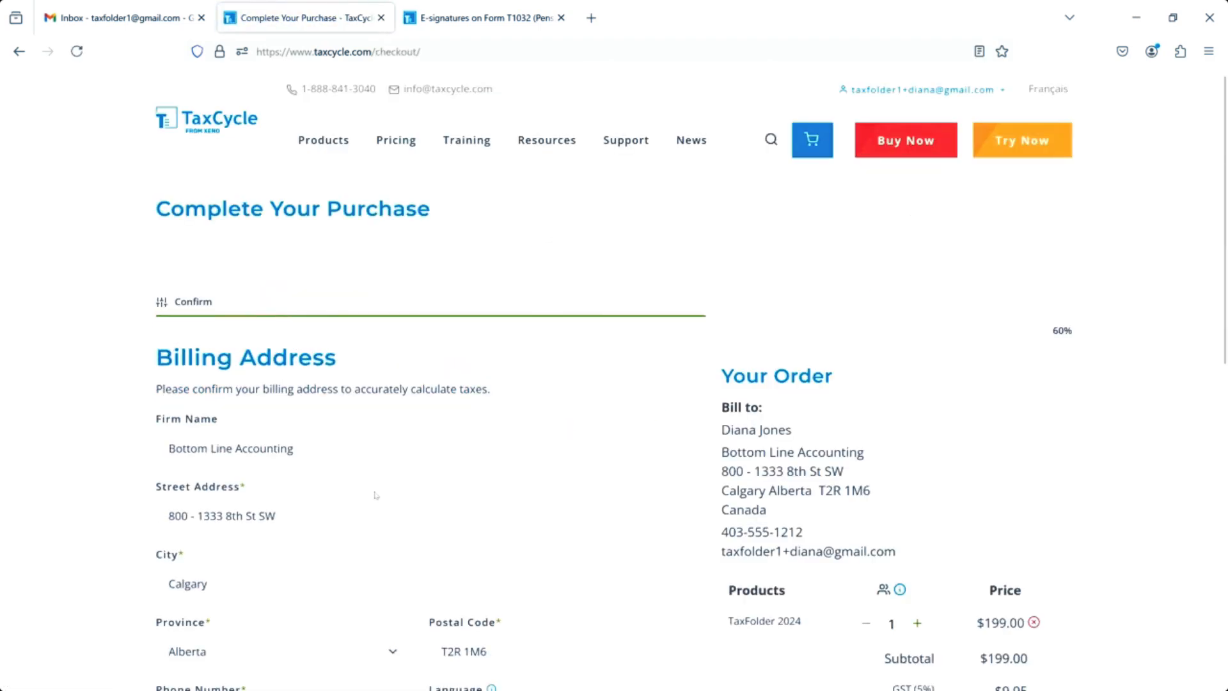
scroll(375, 493, down, 3)
scroll(376, 494, down, 2)
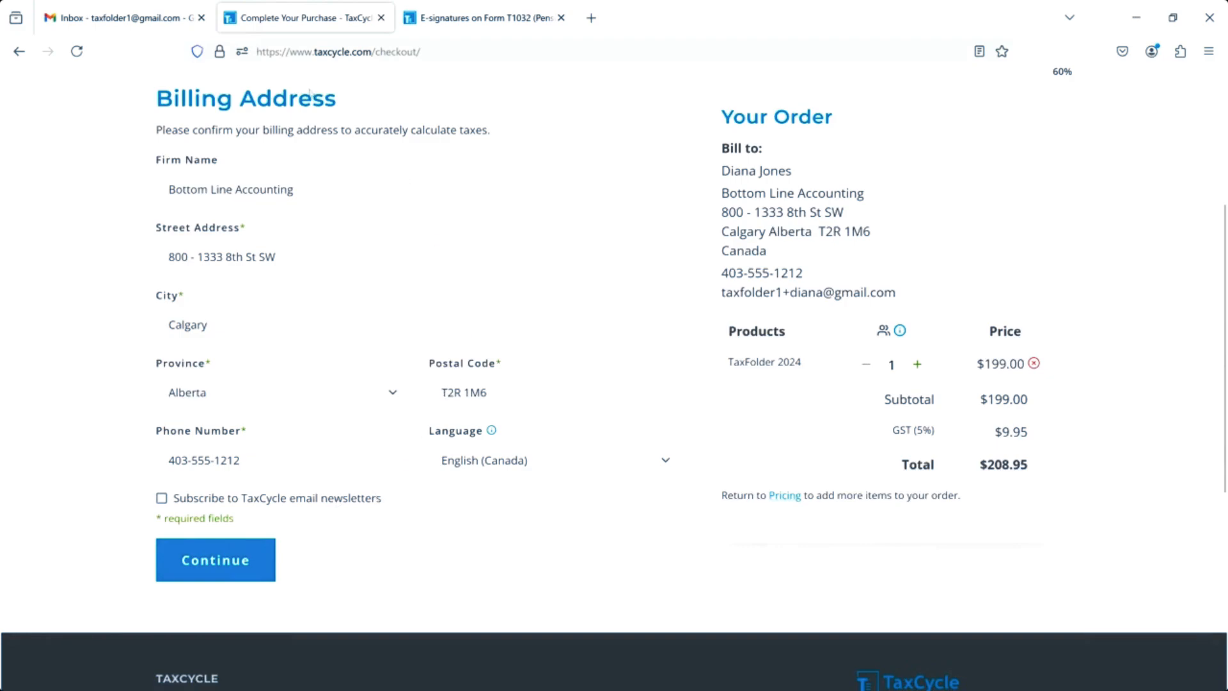
click(103, 19)
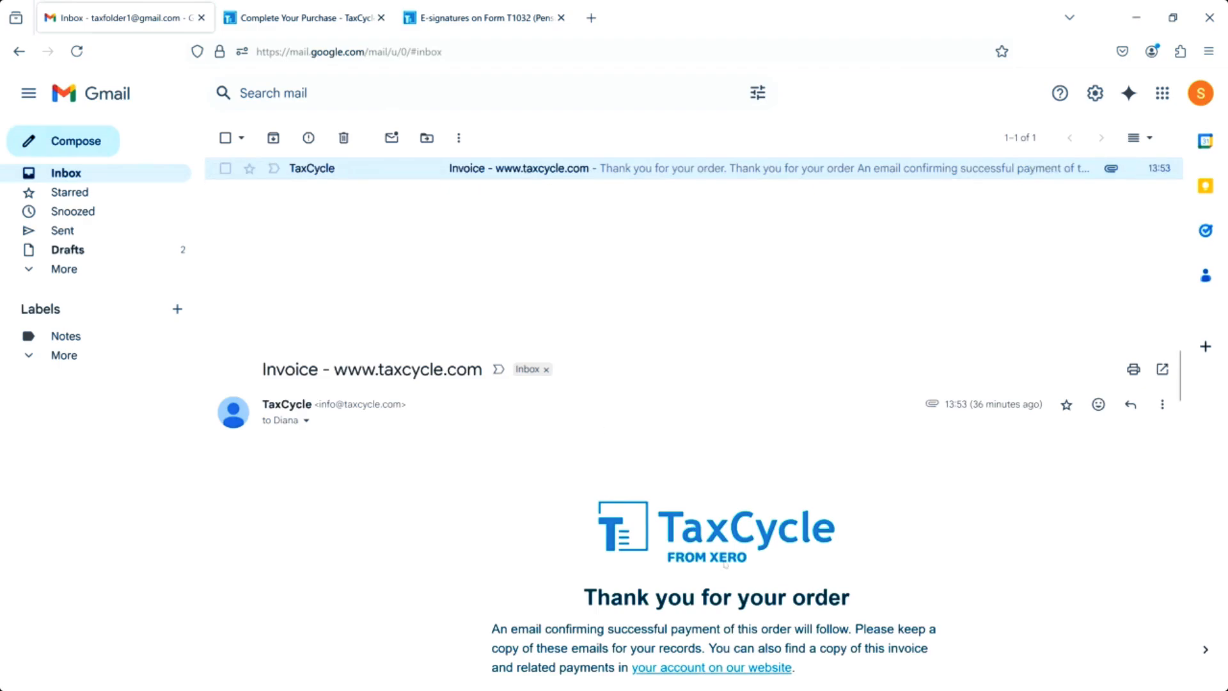
Scroll the TaxCycle invoice email down to its Set up TaxFolder instructions.
scroll(698, 618, down, 3)
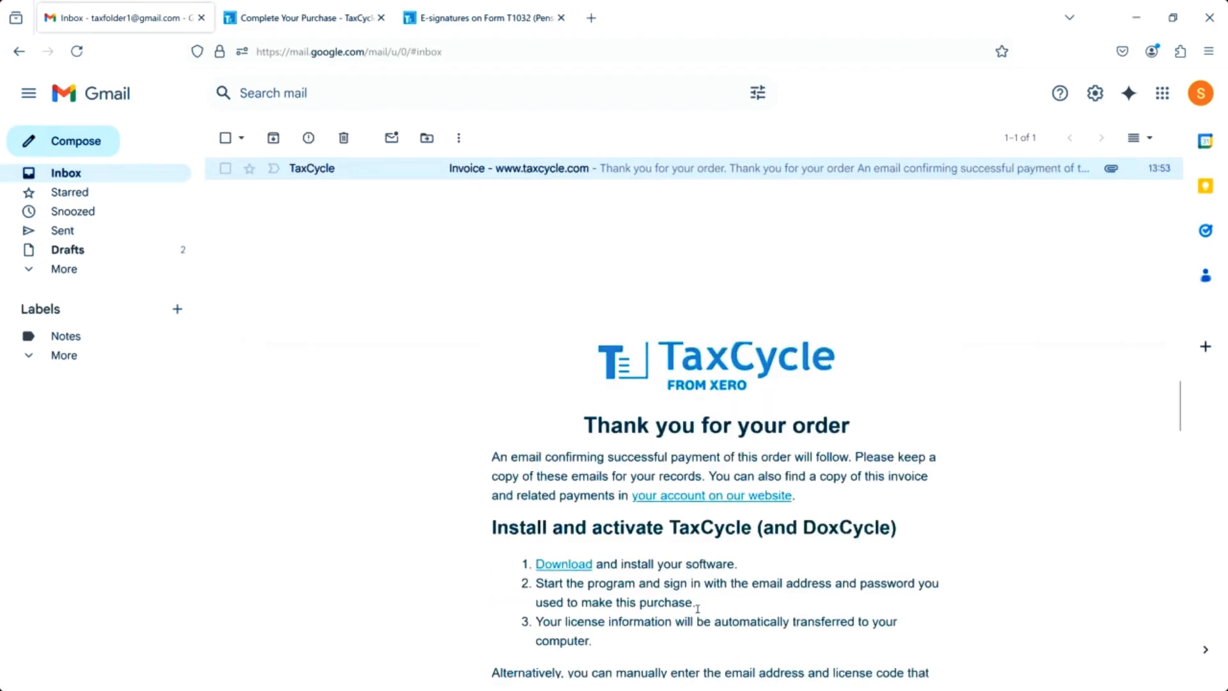
scroll(697, 607, down, 2)
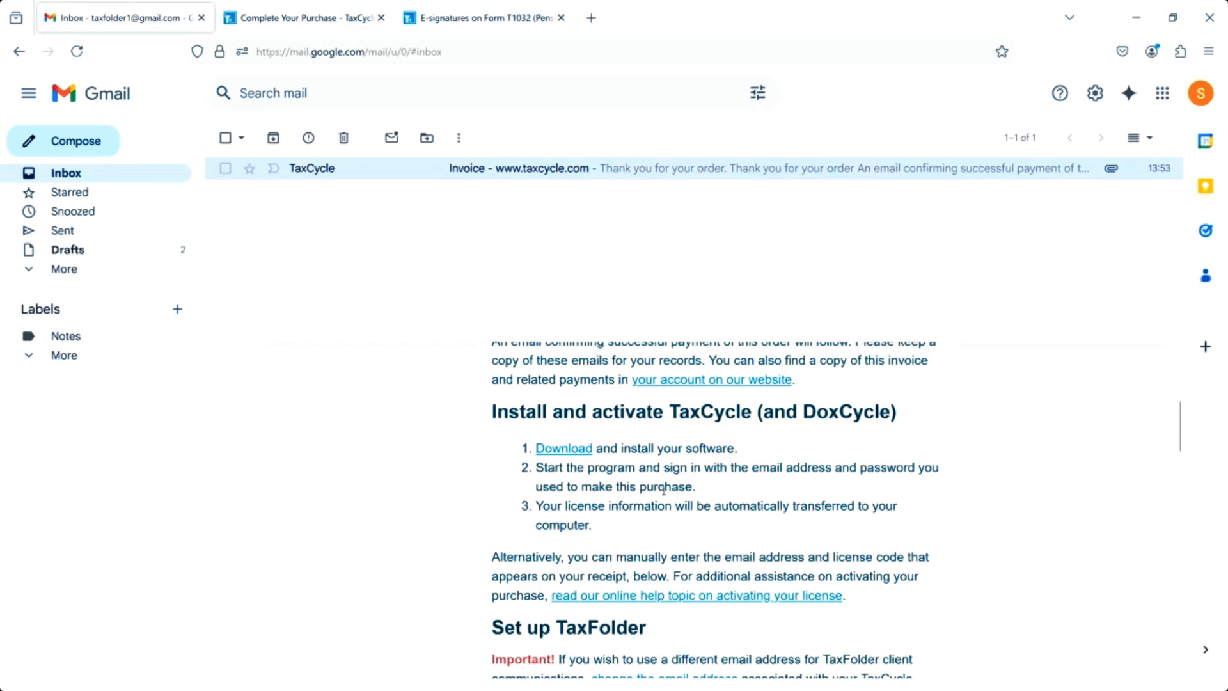
scroll(663, 489, down, 2)
scroll(662, 490, down, 2)
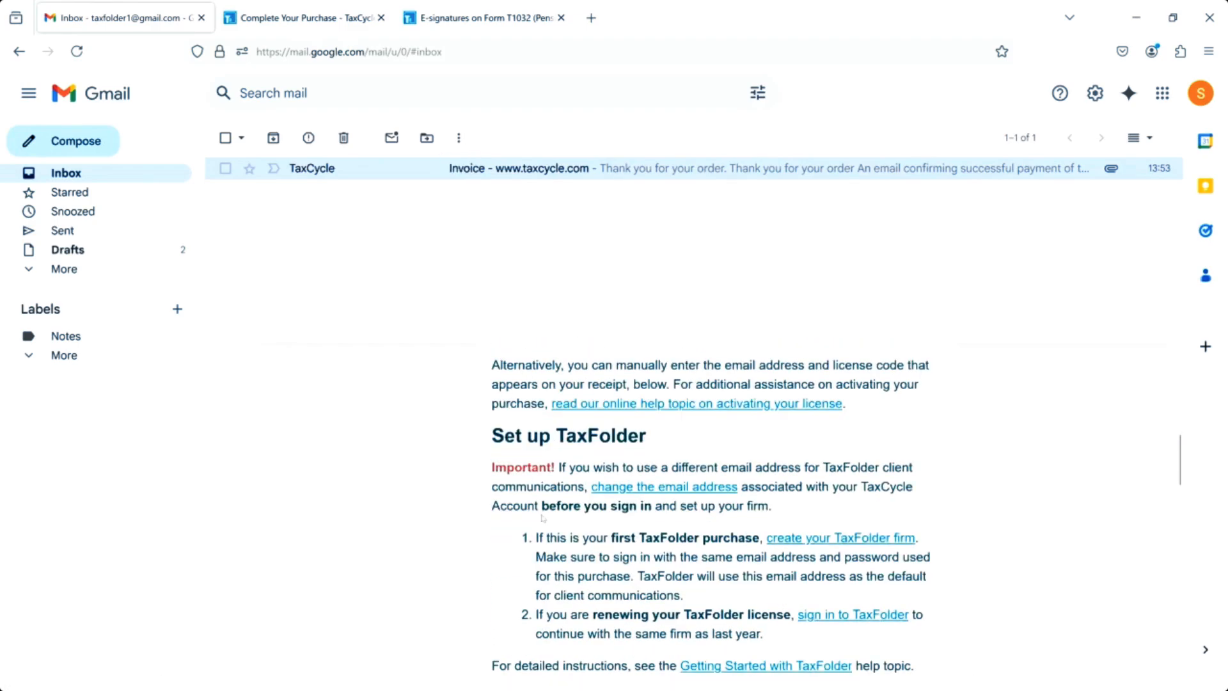
scroll(542, 518, down, 2)
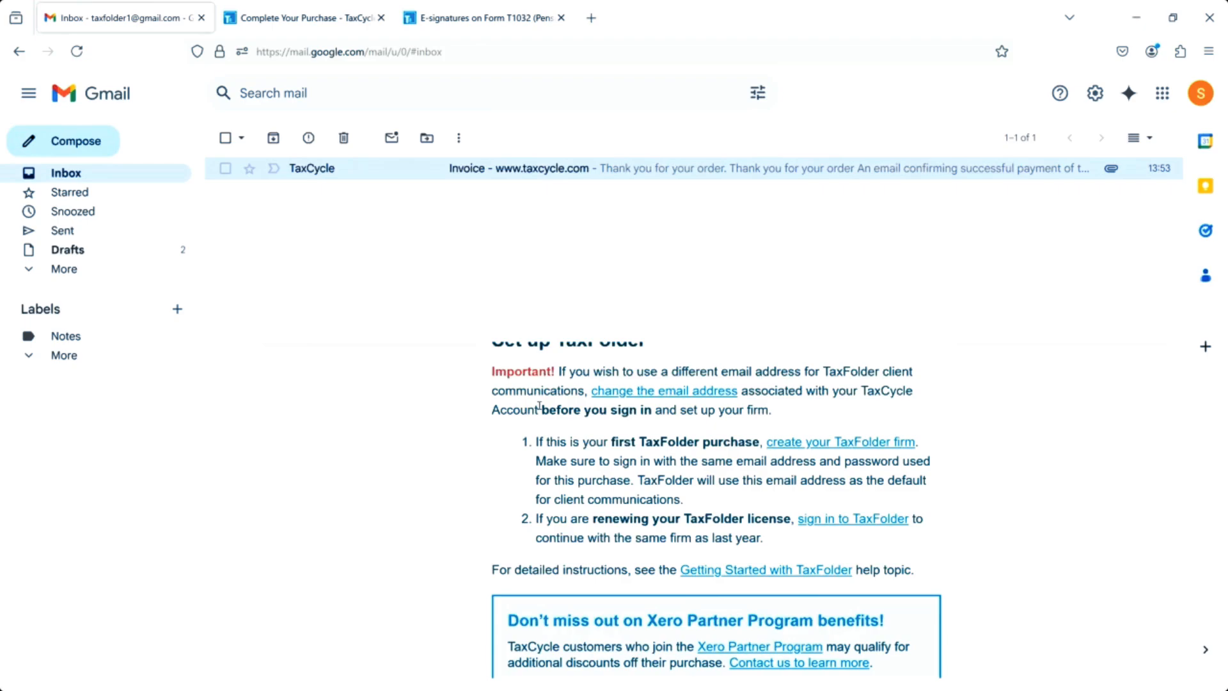
Follow the invoice email's 'create your TaxFolder firm' link.
click(339, 23)
scroll(597, 91, up, 4)
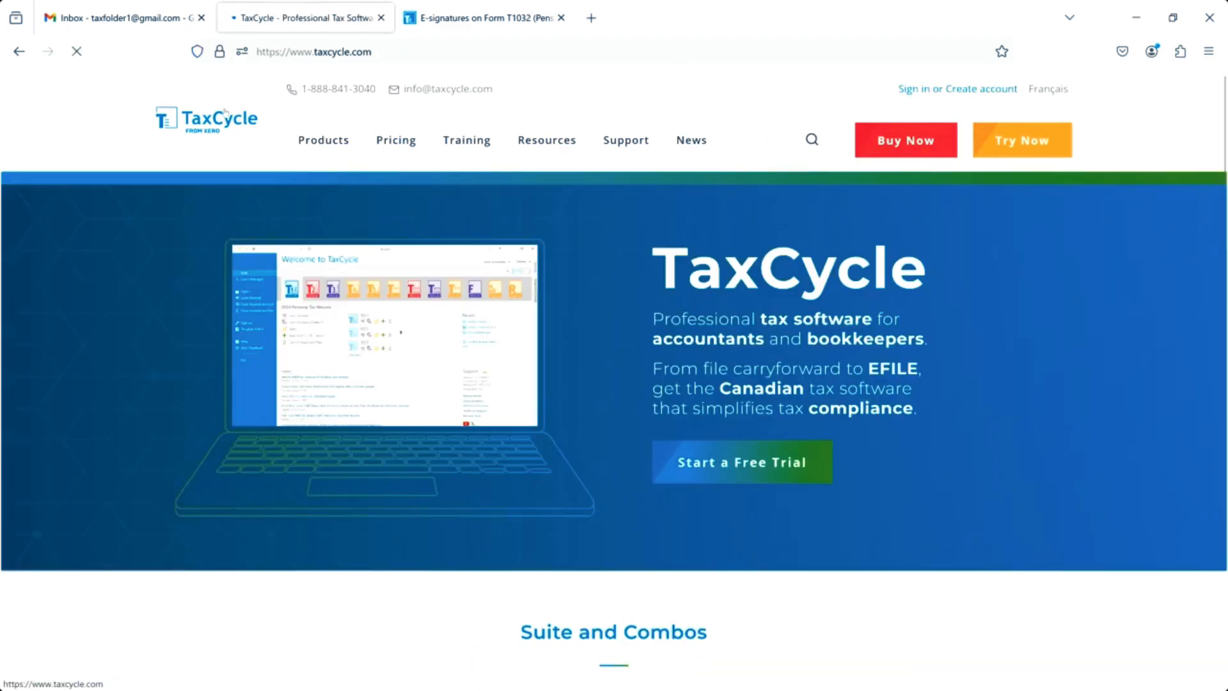
click(121, 18)
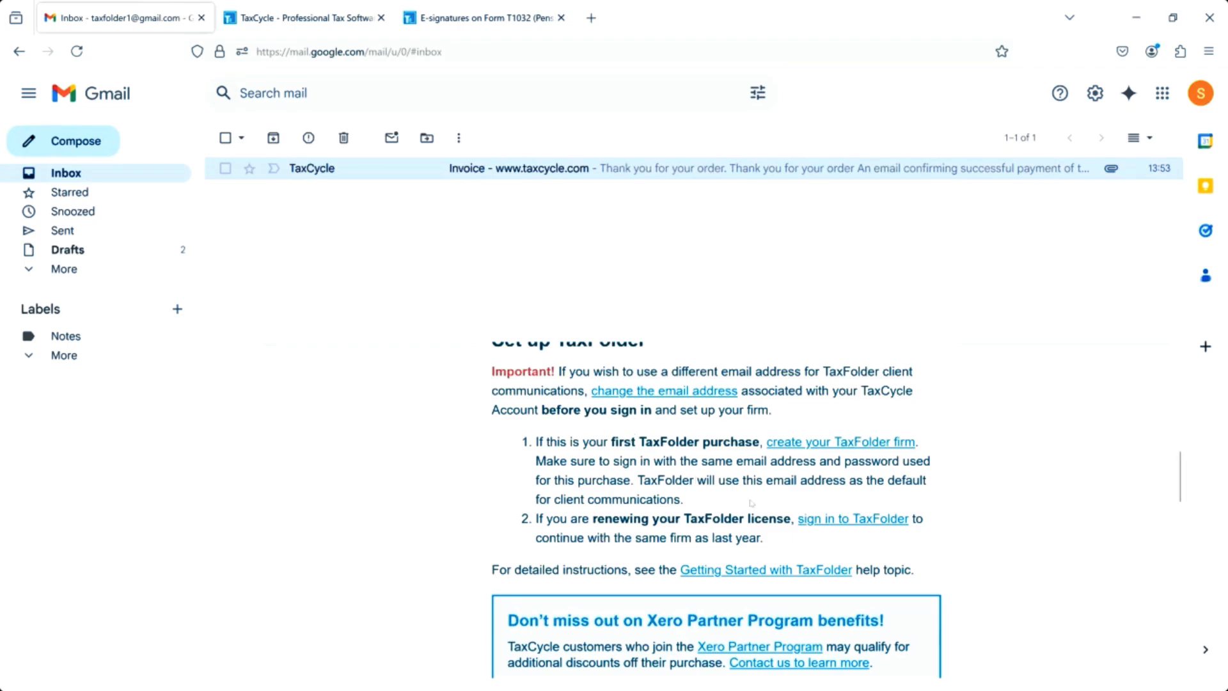
click(840, 444)
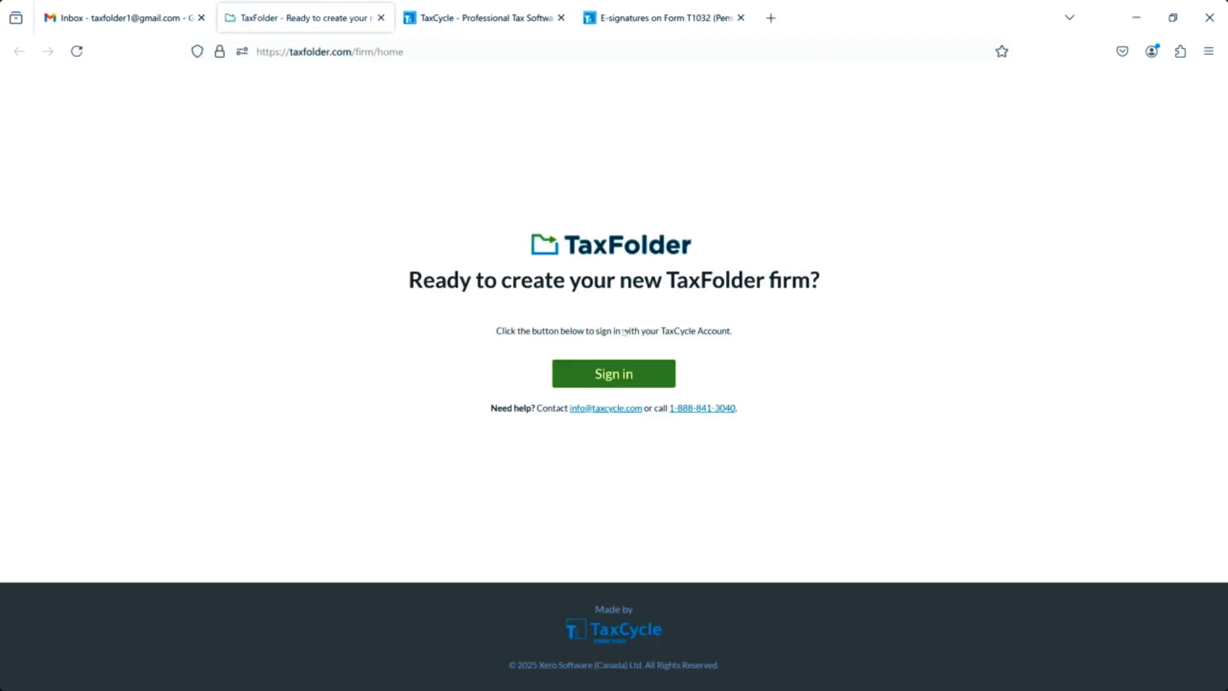
Sign in to TaxFolder with the TaxCycle account email and password.
click(599, 378)
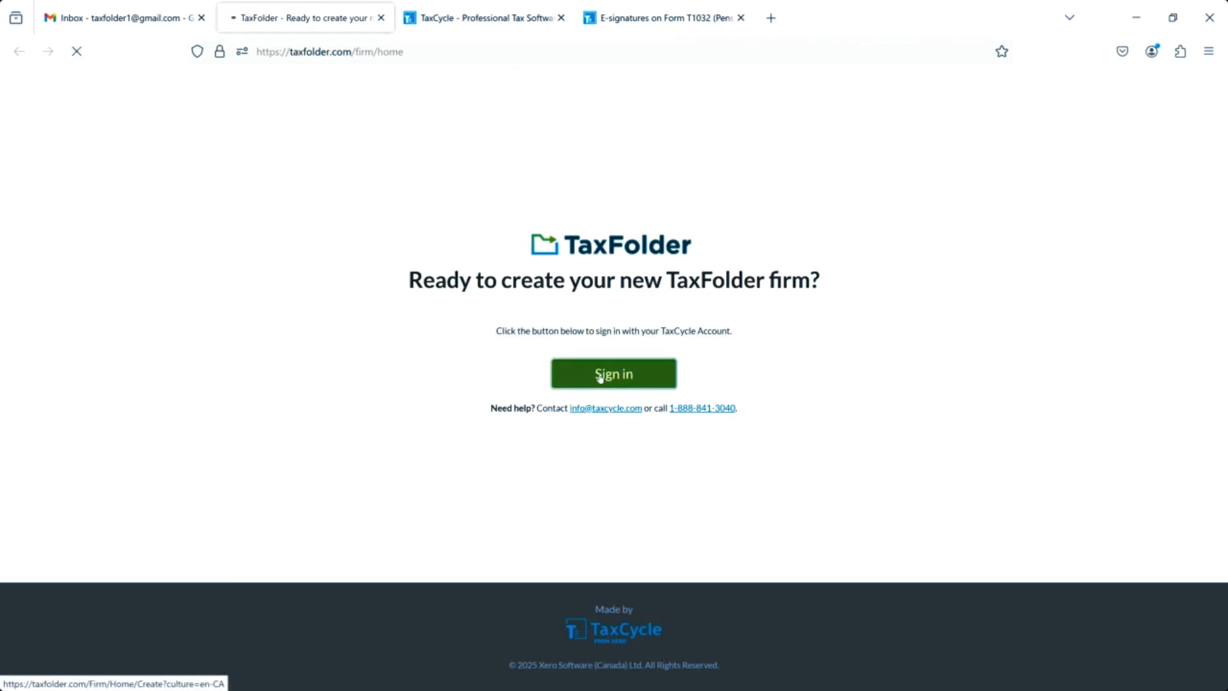
click(574, 264)
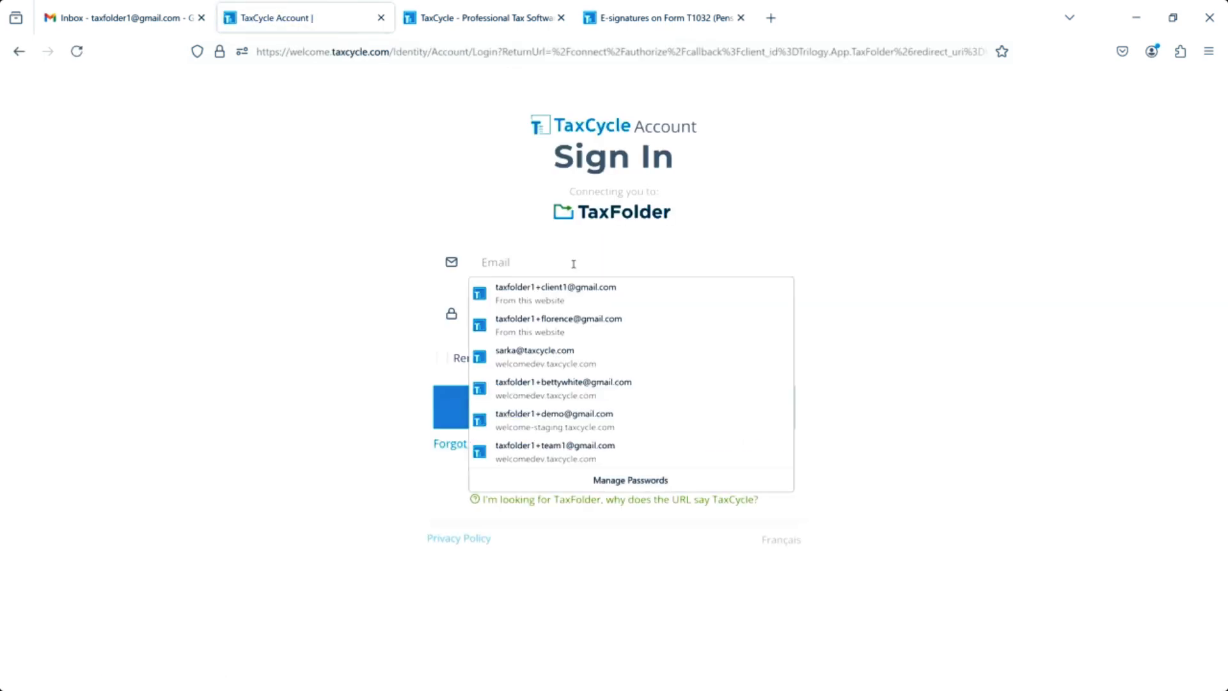
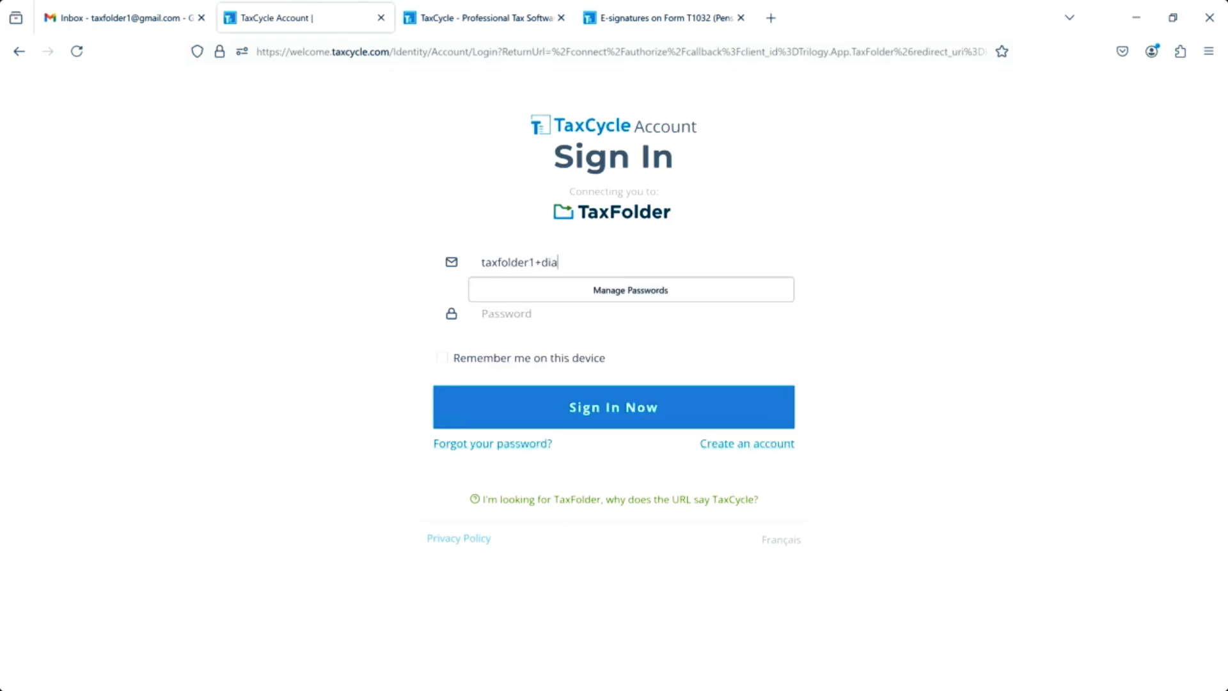
key(Tab)
text(•••••••)
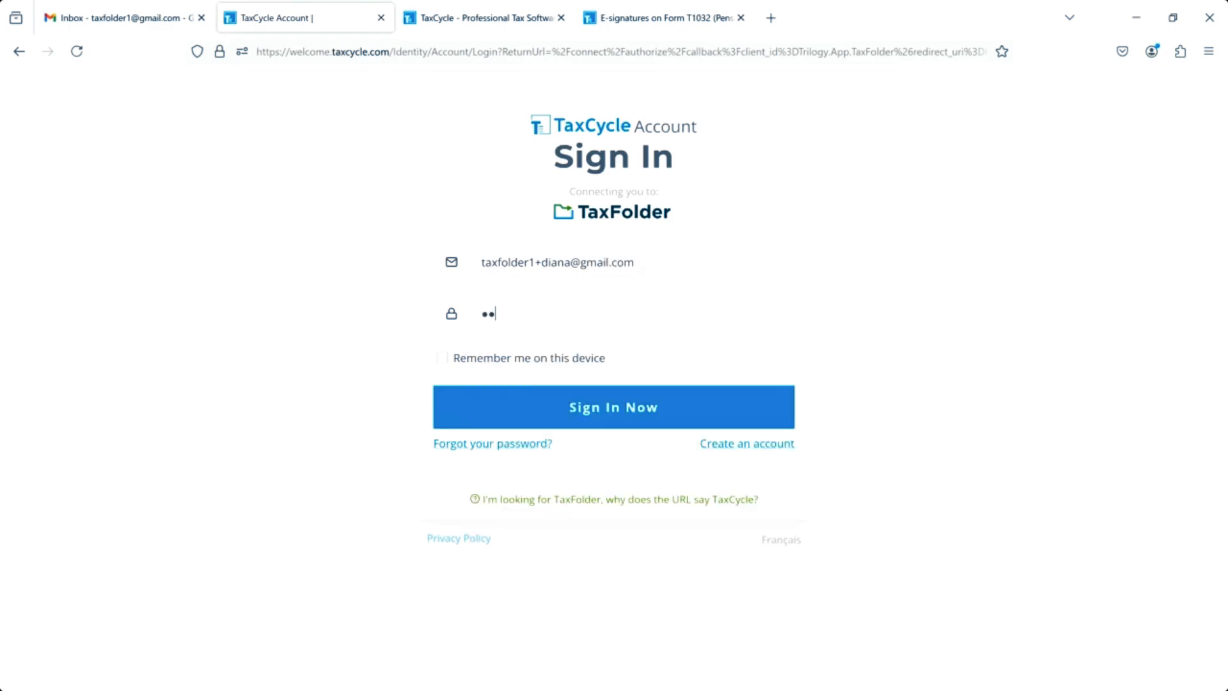
text(••••••••)
click(570, 407)
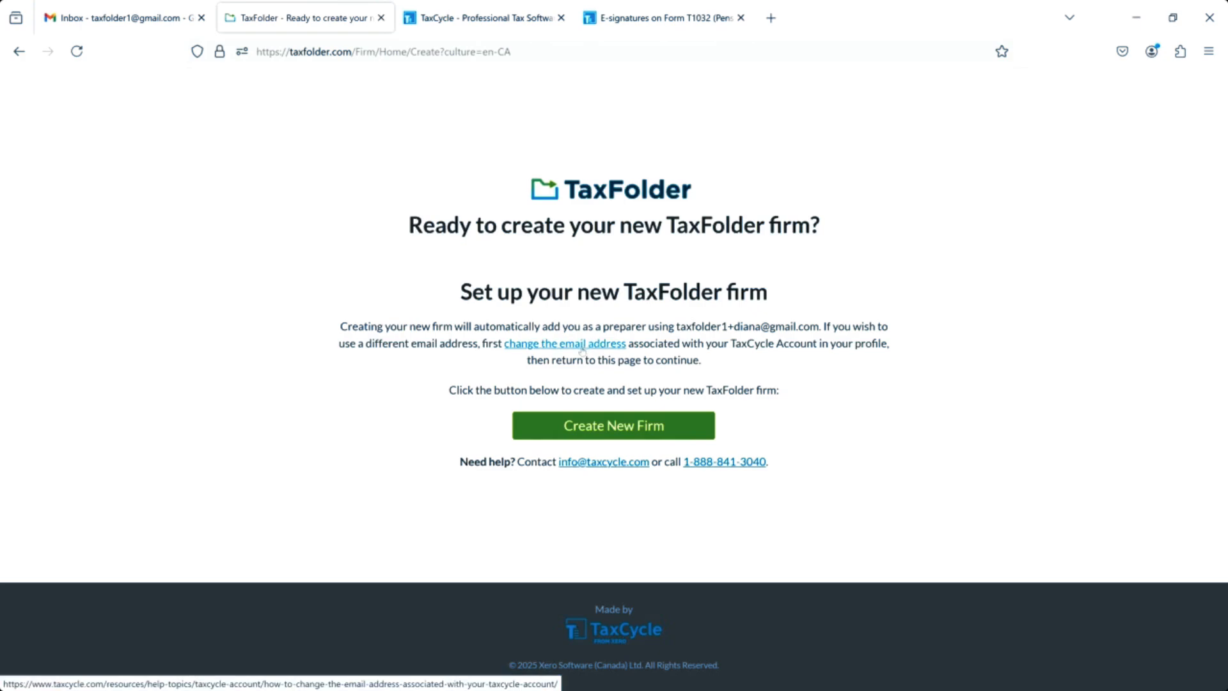
Create the new TaxFolder firm and set the phone country code to Canada.
click(603, 434)
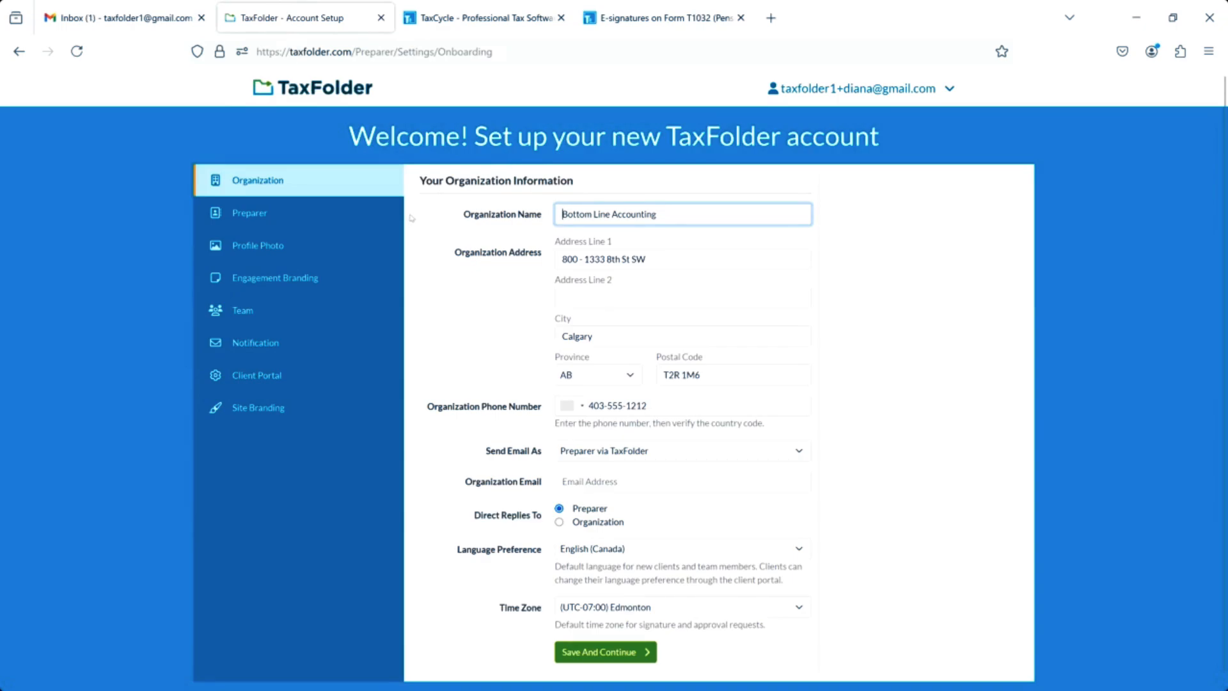
click(582, 408)
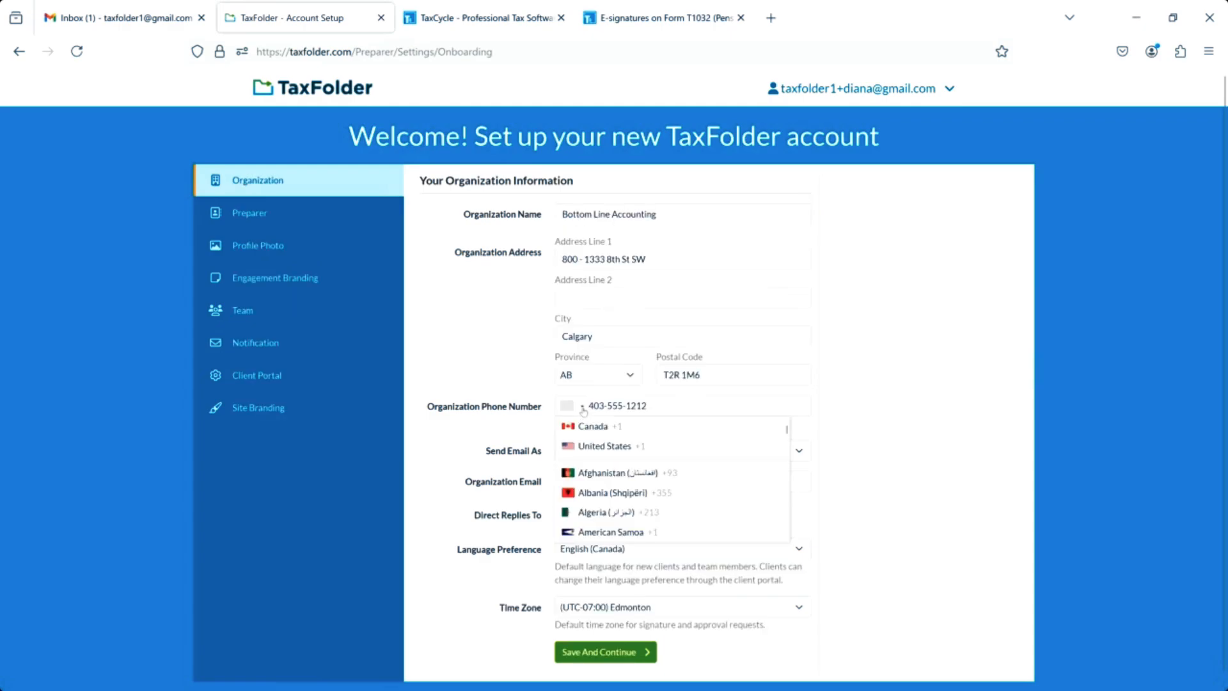
click(584, 429)
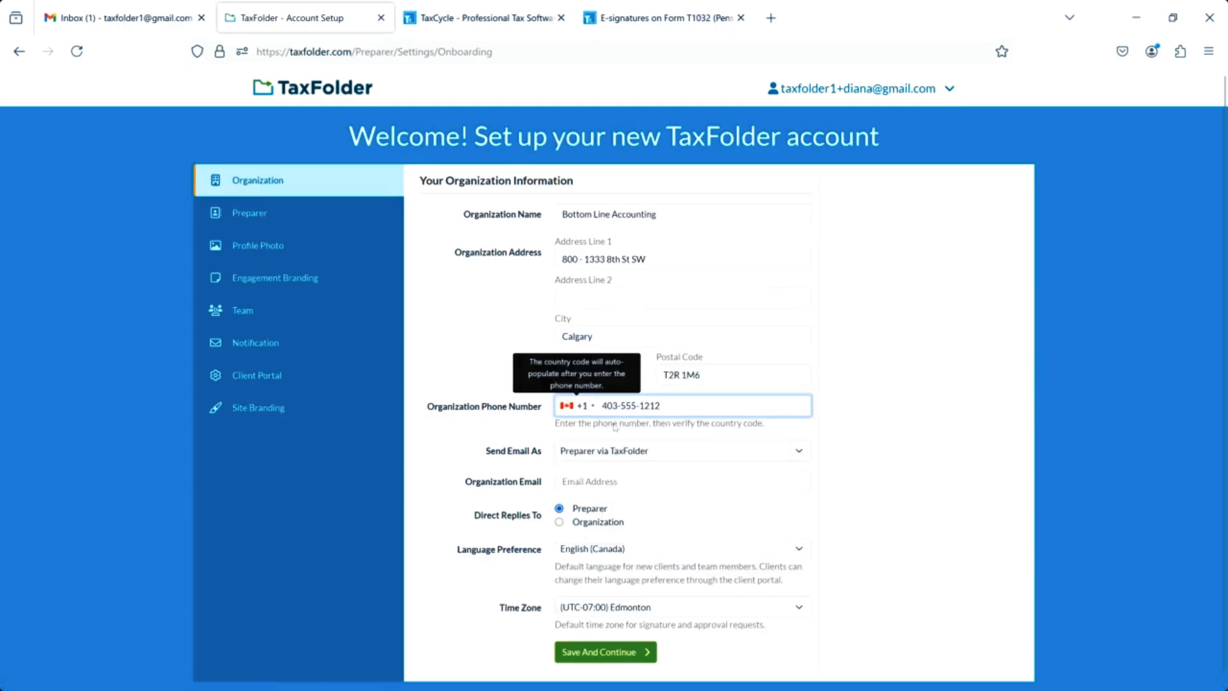
click(666, 432)
scroll(666, 432, down, 1)
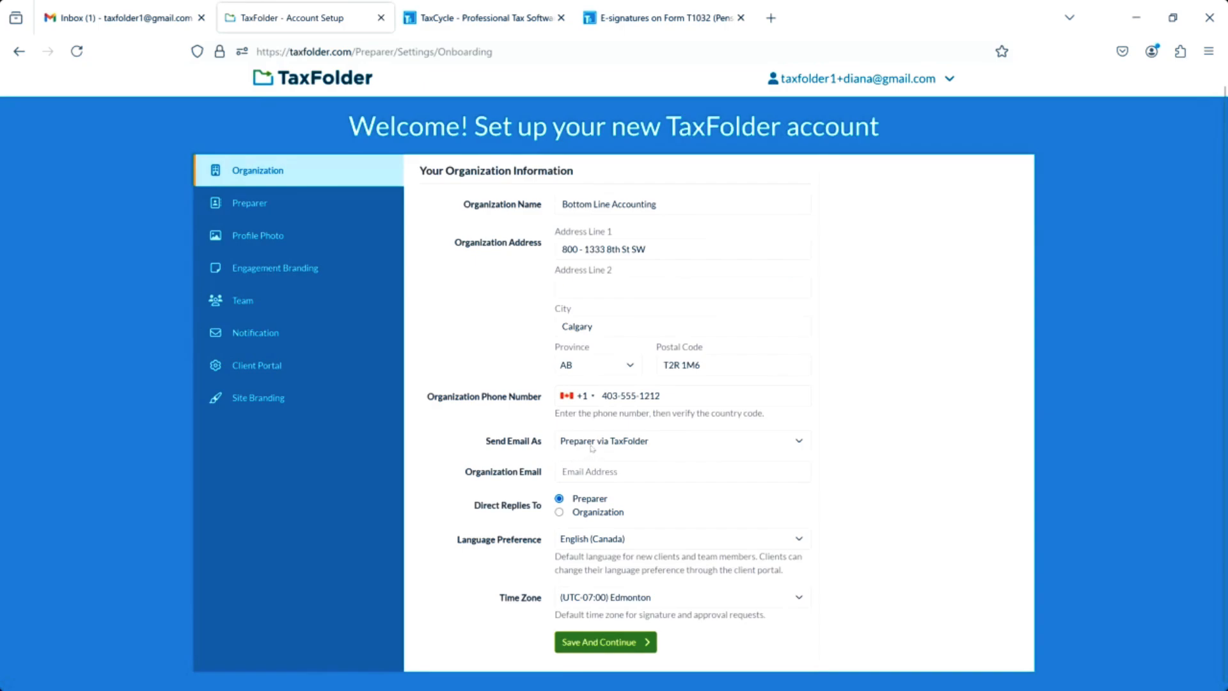
Send email as Organization via TaxFolder, direct replies to Organization, and enter the organization email.
click(807, 443)
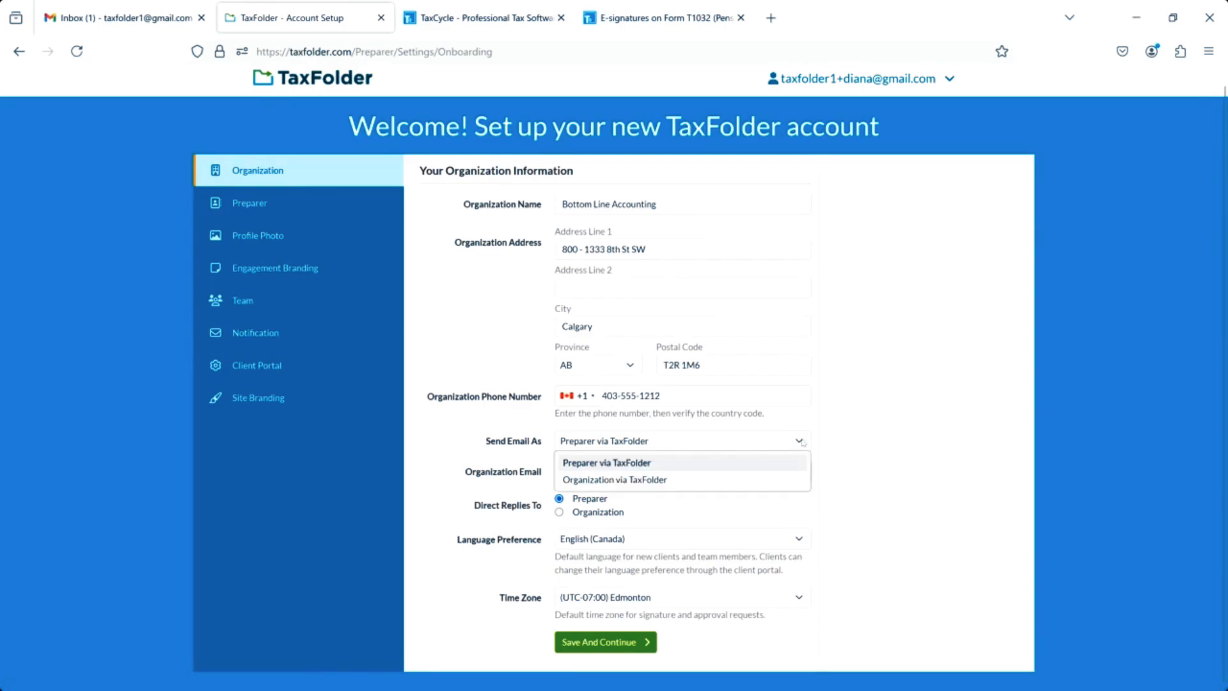
click(628, 481)
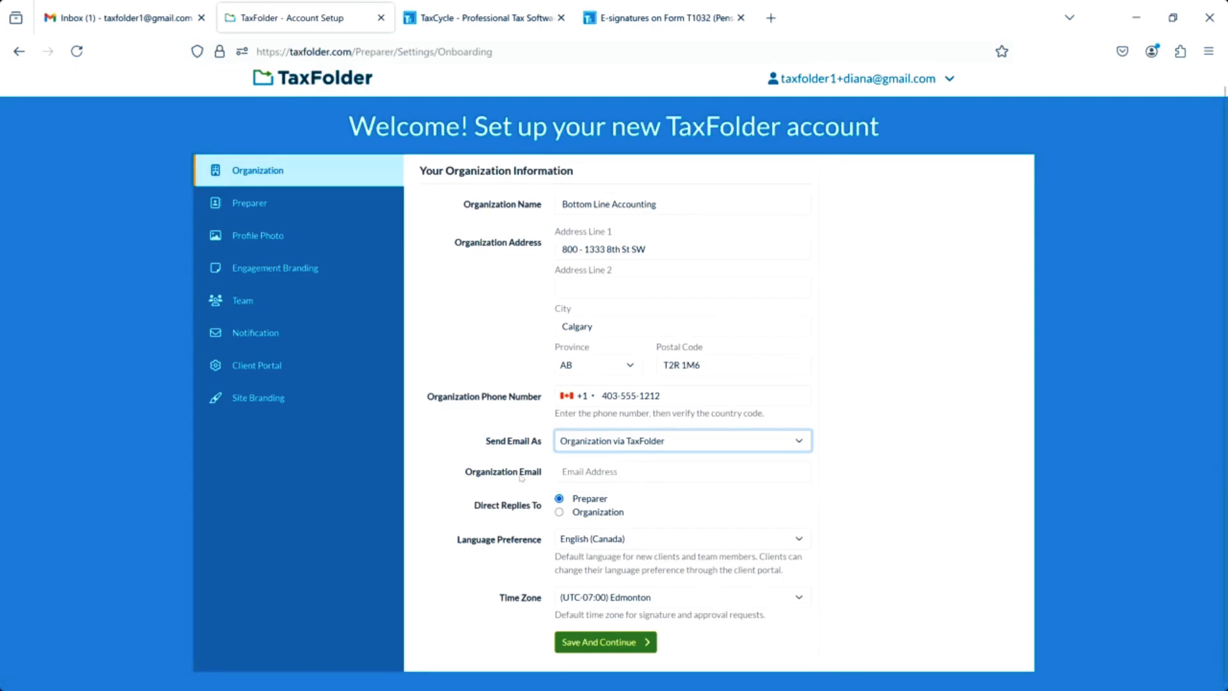
click(568, 472)
click(567, 472)
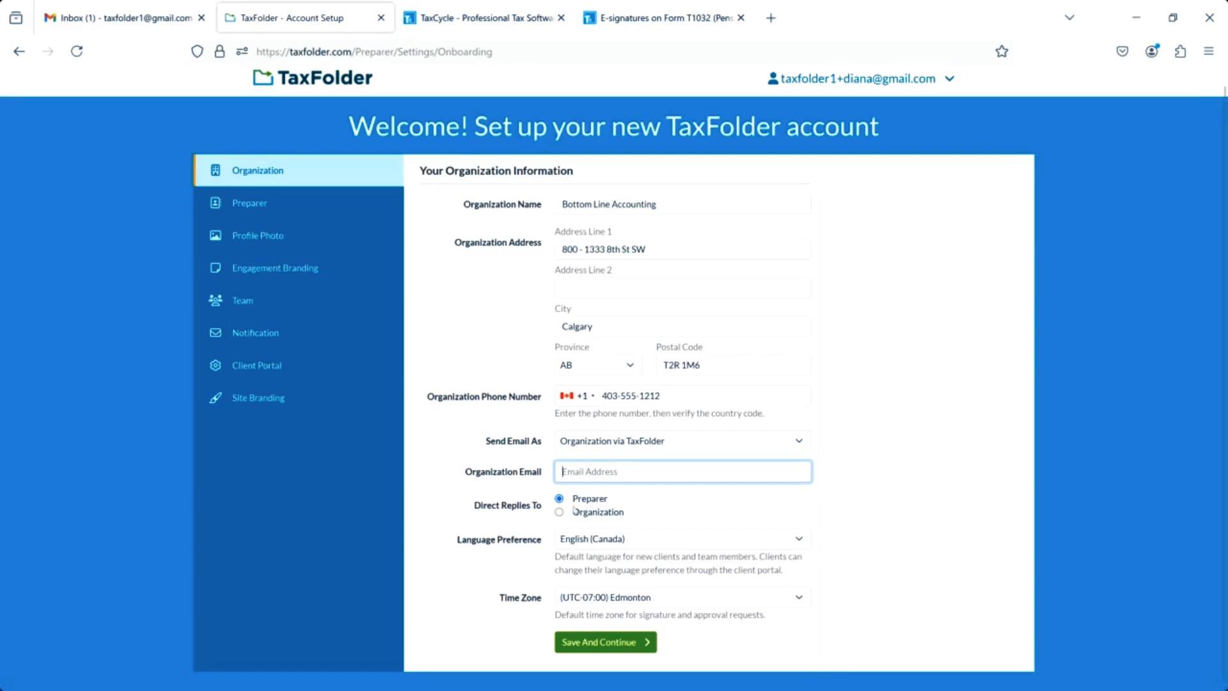
click(576, 513)
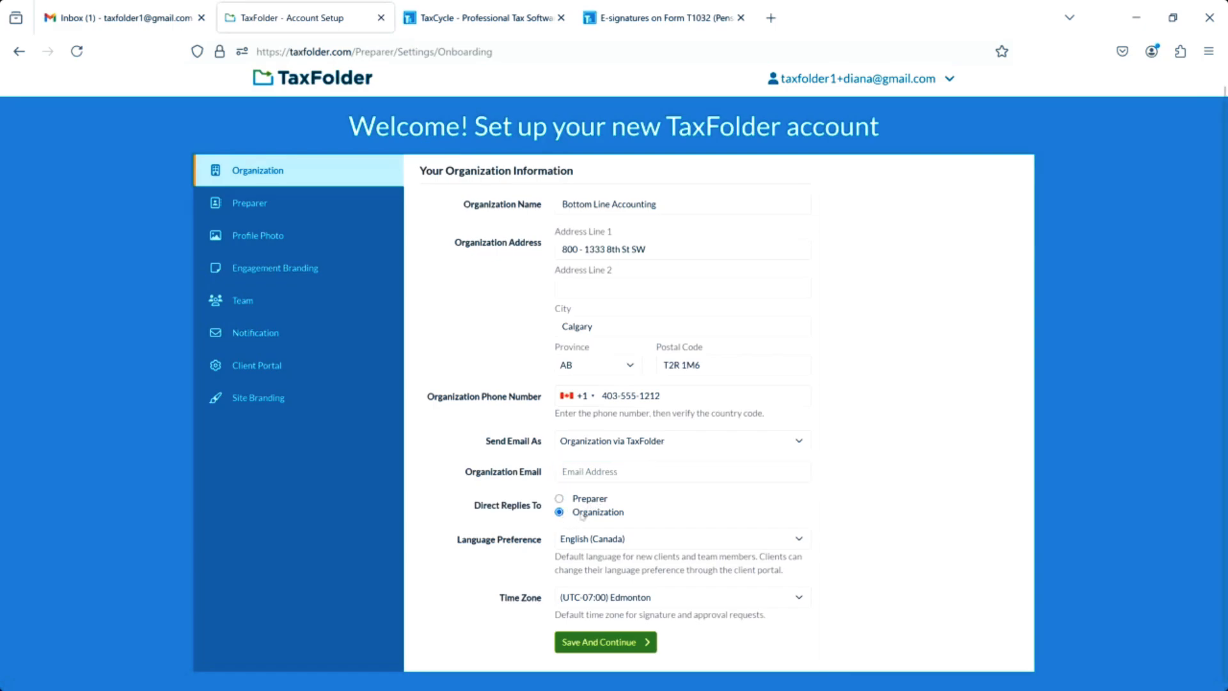
click(598, 473)
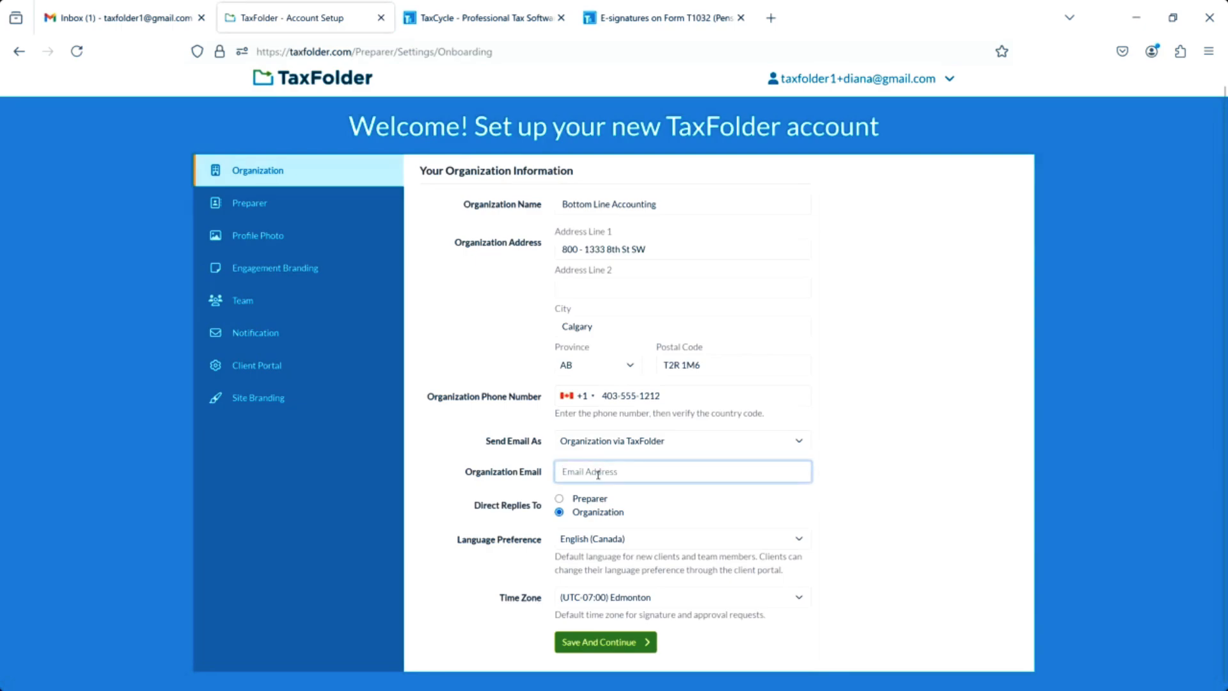
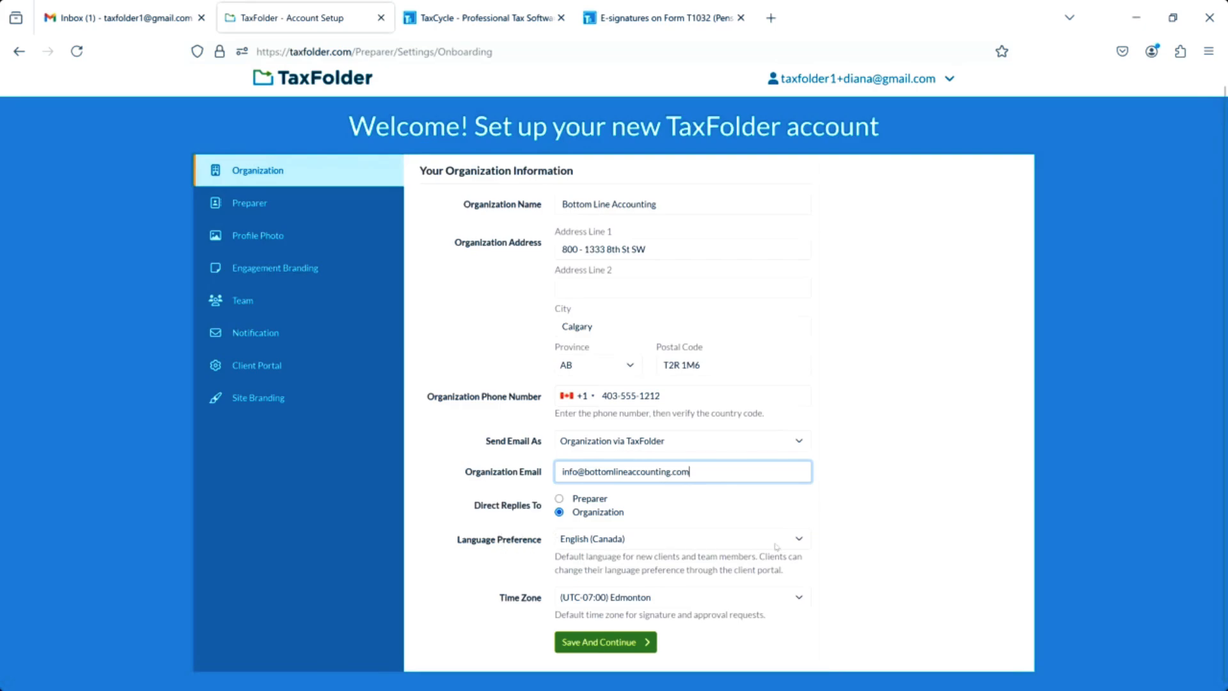
Keep English (Canada) language and Edmonton time zone, then save the organization details.
click(804, 540)
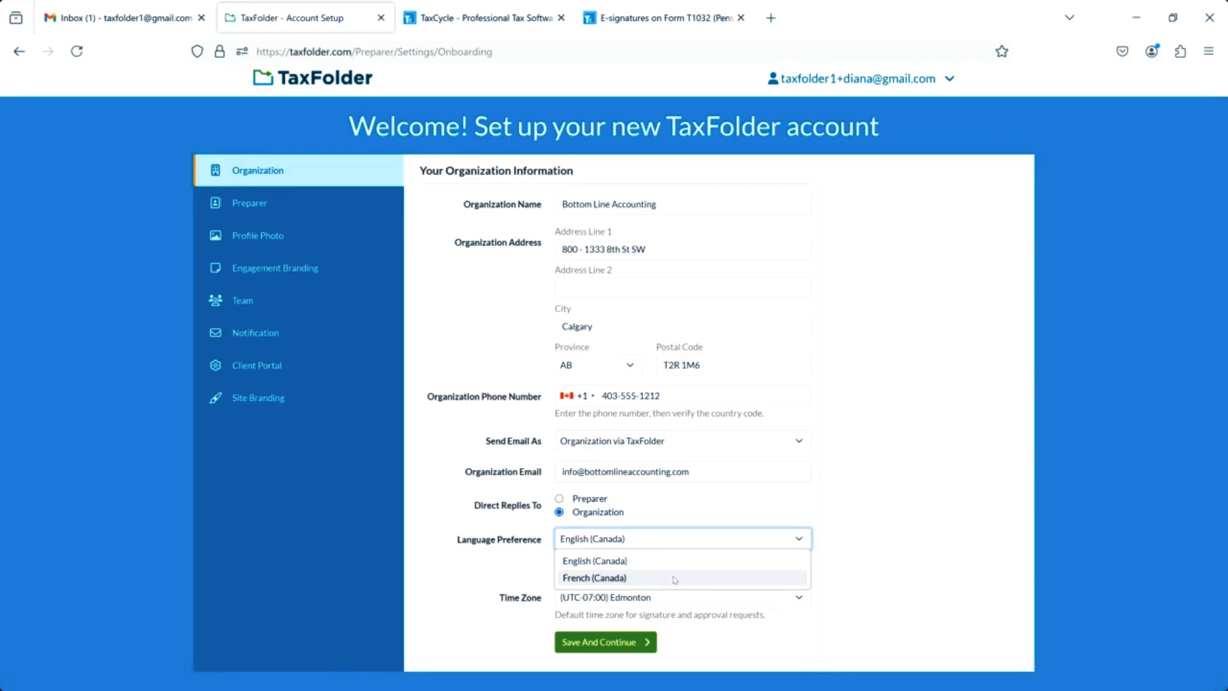
click(638, 563)
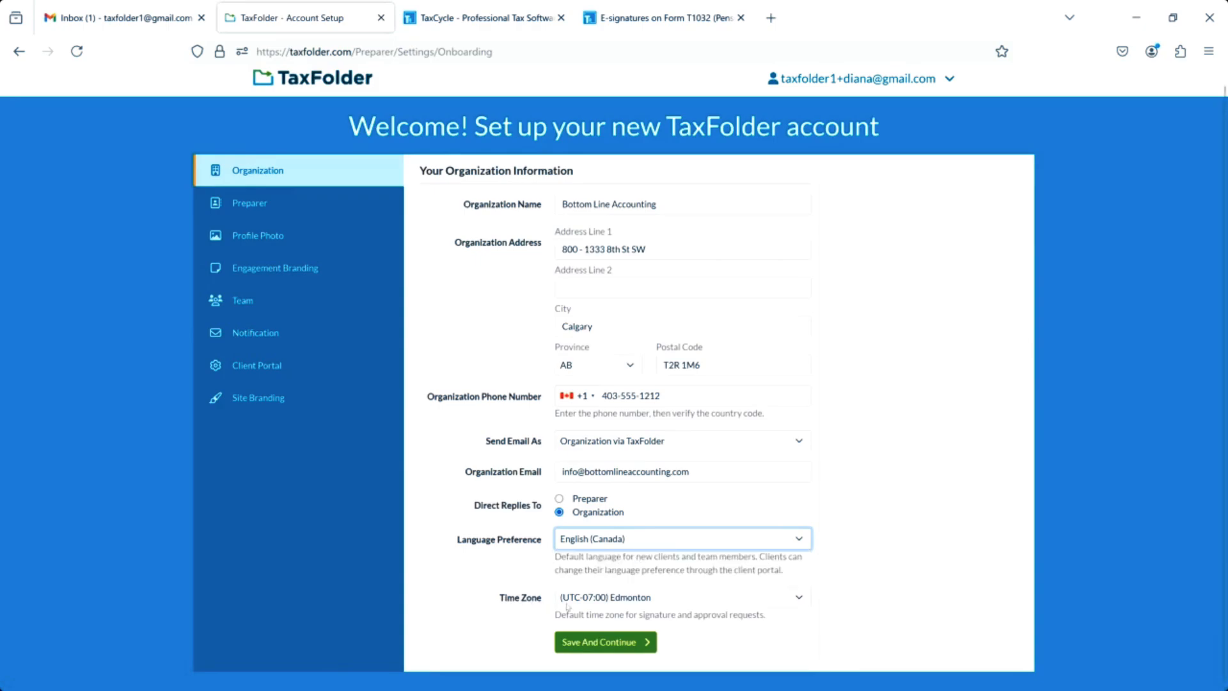
click(800, 599)
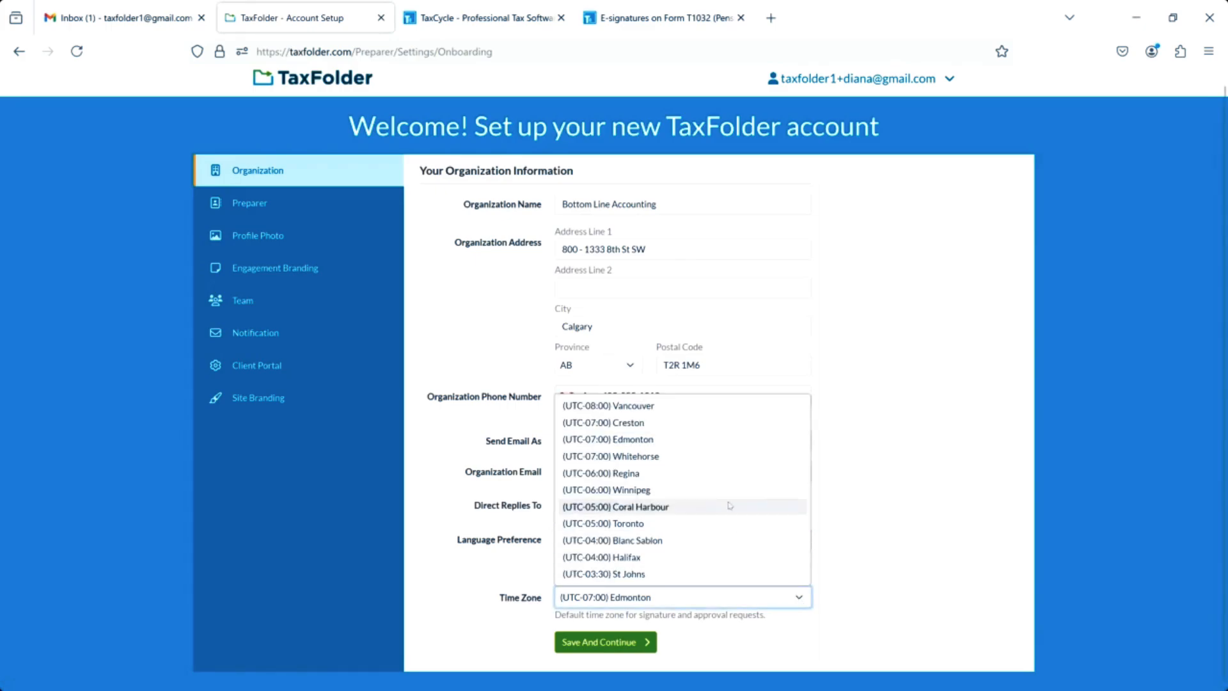
click(713, 440)
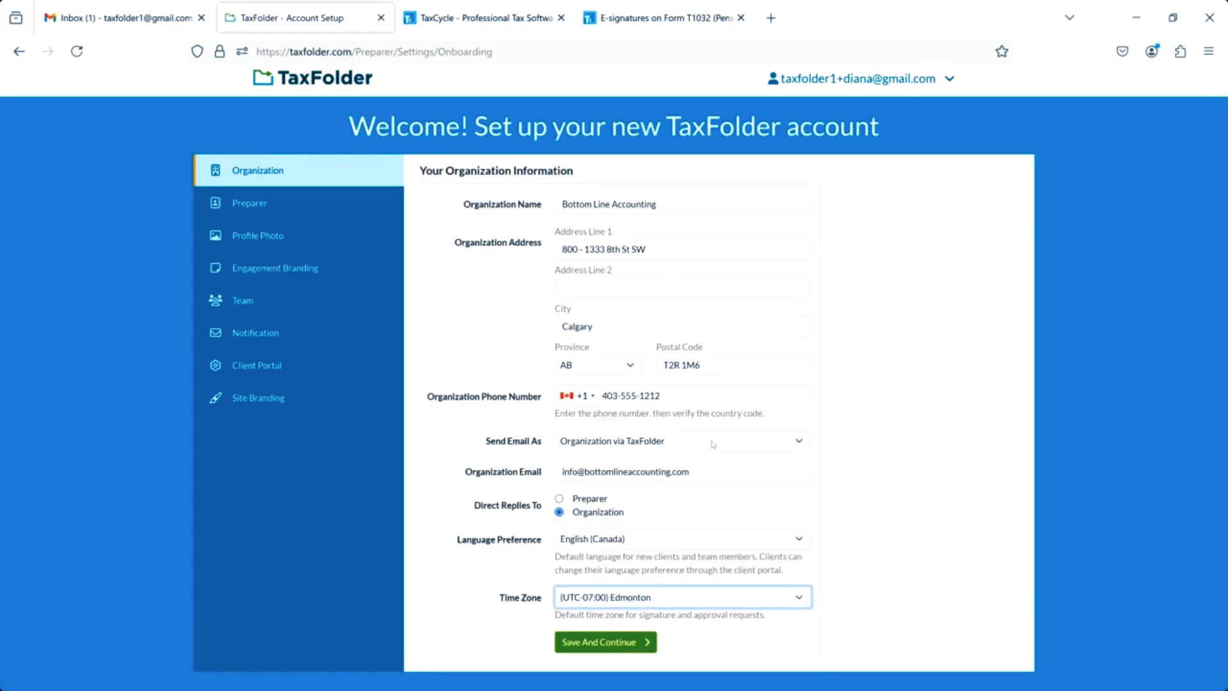
click(621, 640)
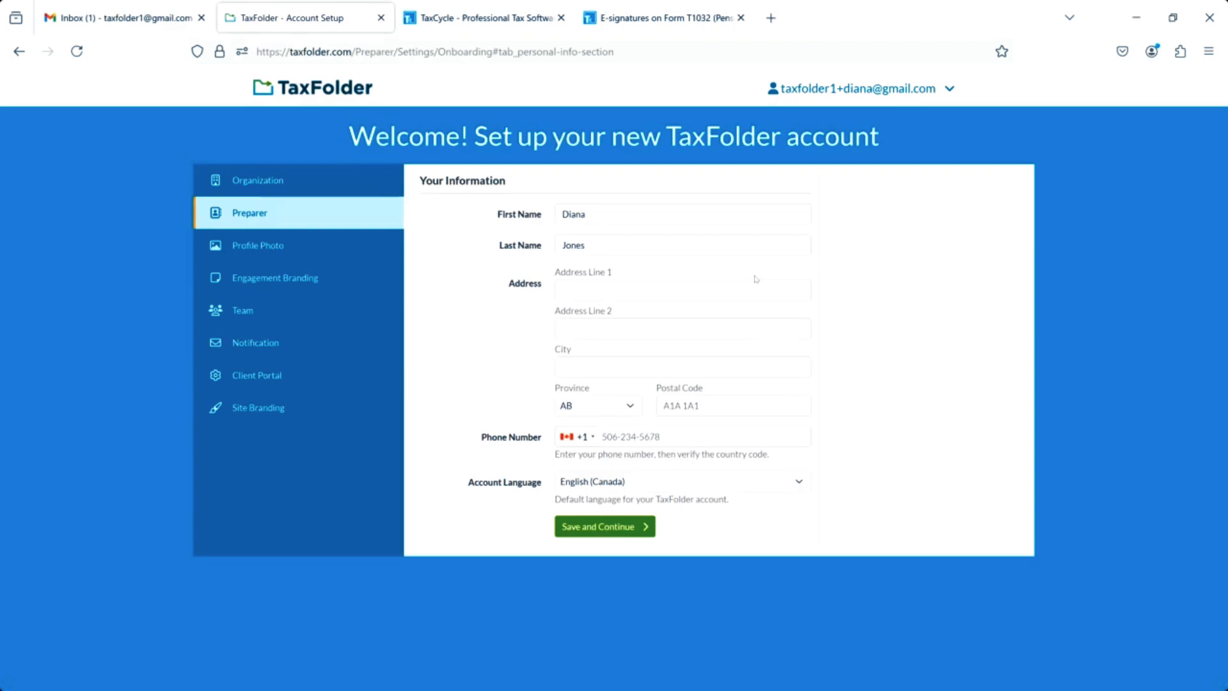
Enter the preparer's street address and autofilled city, save, and decline Firefox's address prompt.
click(736, 289)
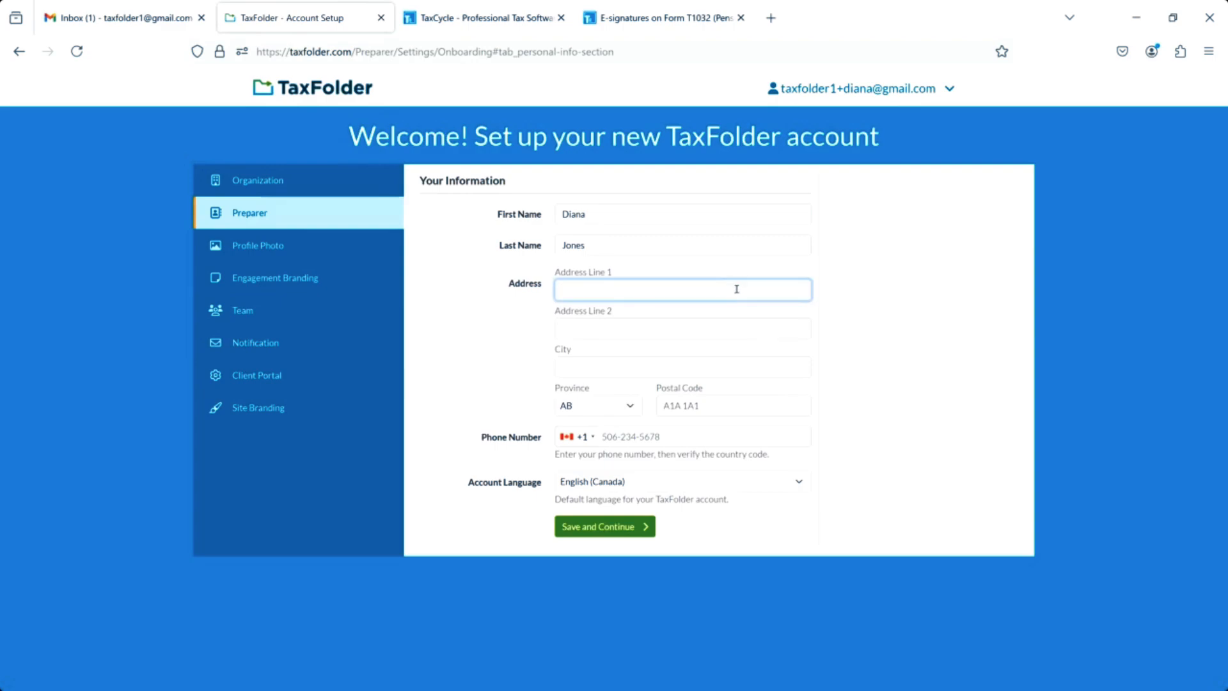
text(1234 Main Street)
click(722, 362)
text(cal)
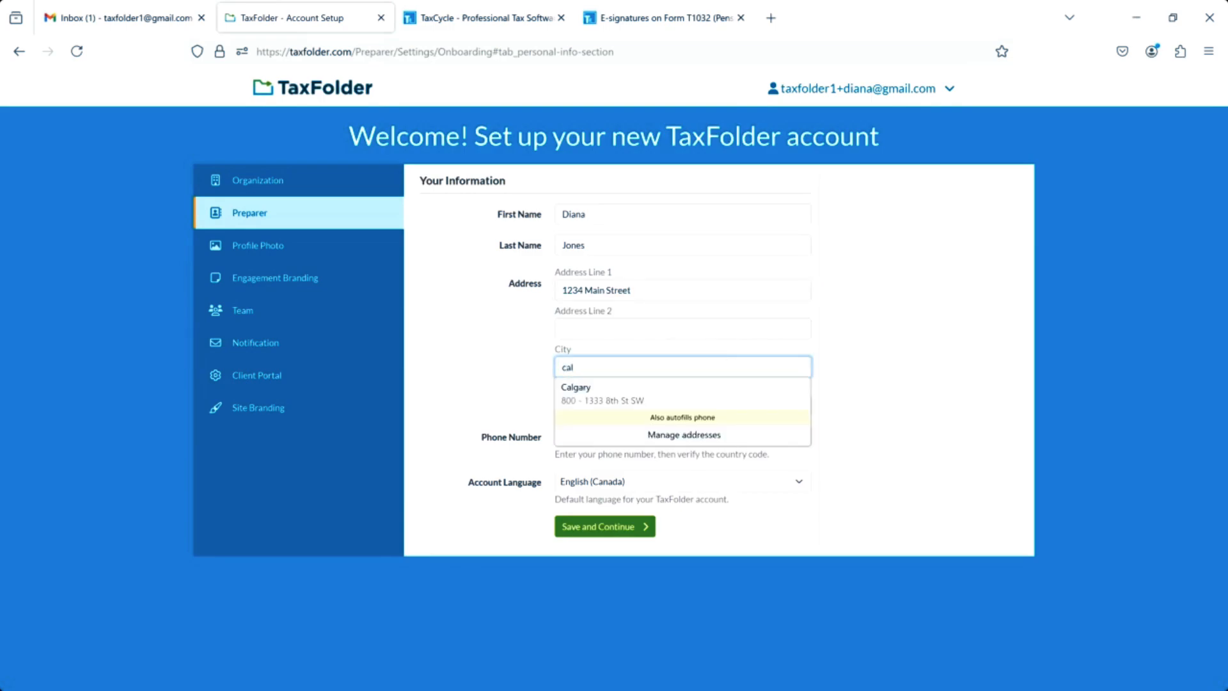
text(gary)
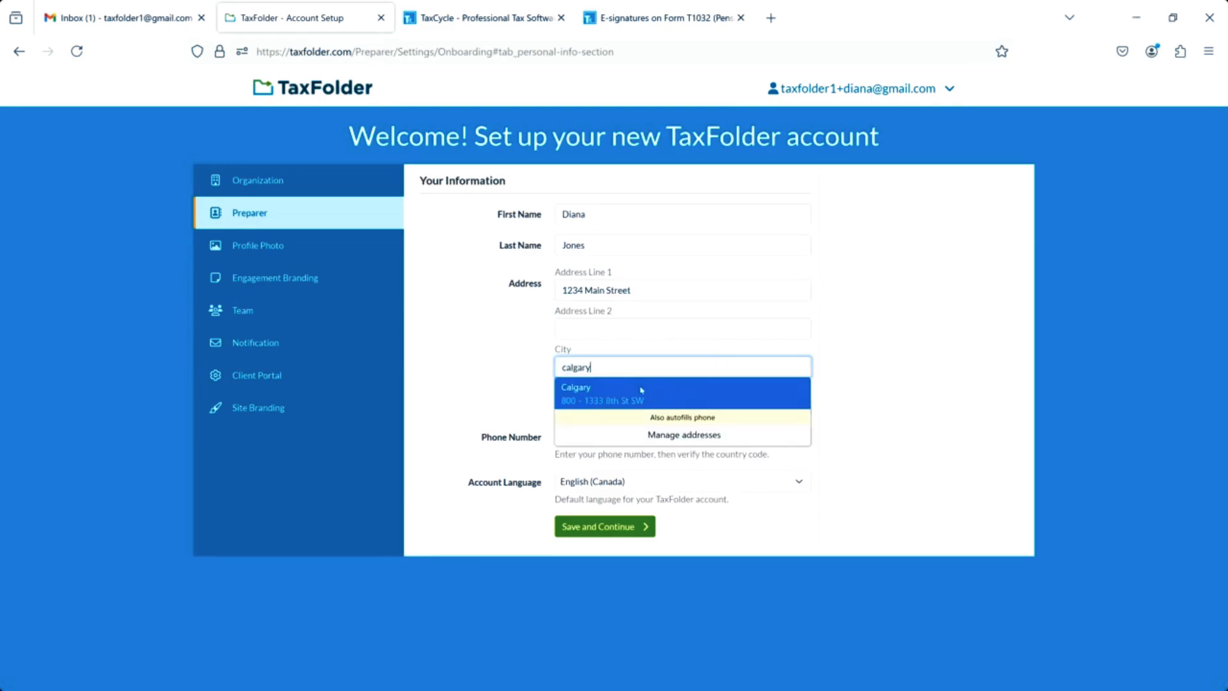
click(678, 391)
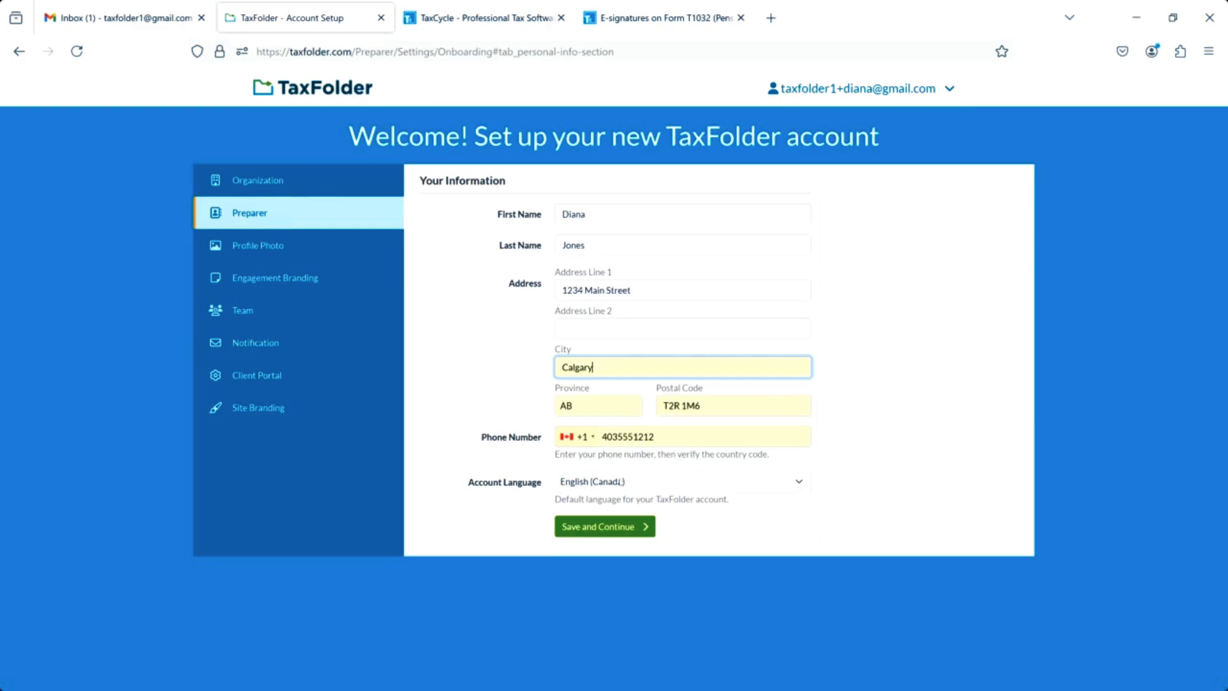
click(586, 534)
click(470, 209)
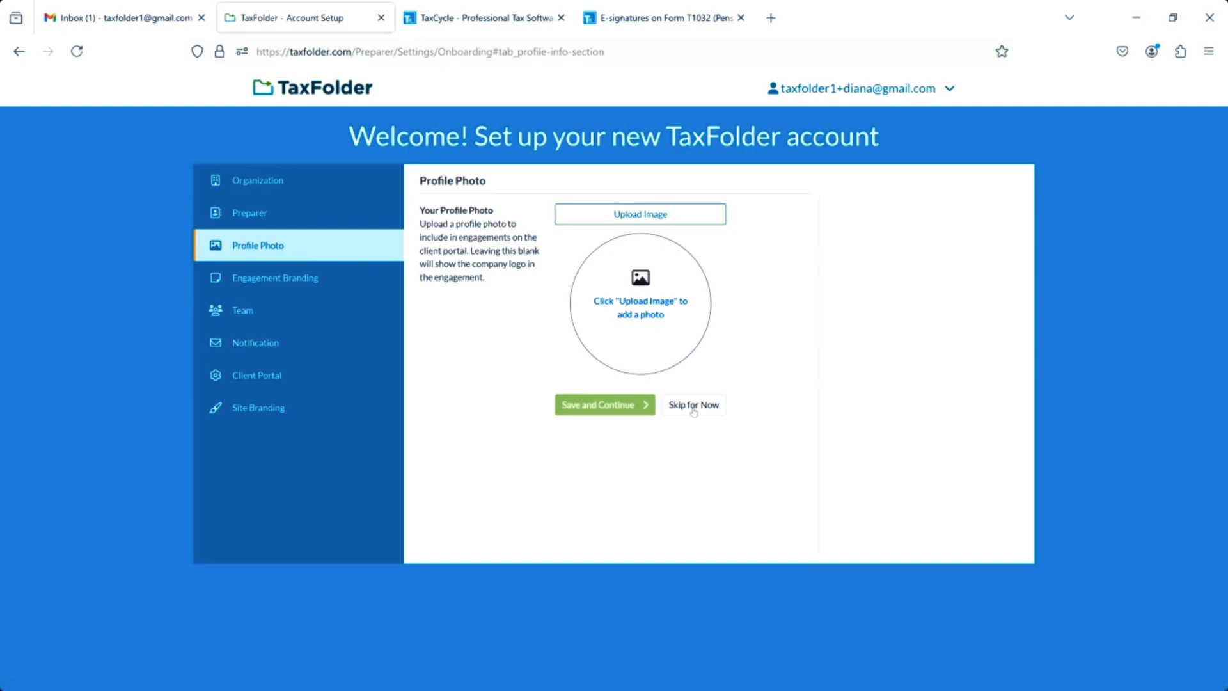
Cancel the profile photo upload and skip the photo step.
click(641, 217)
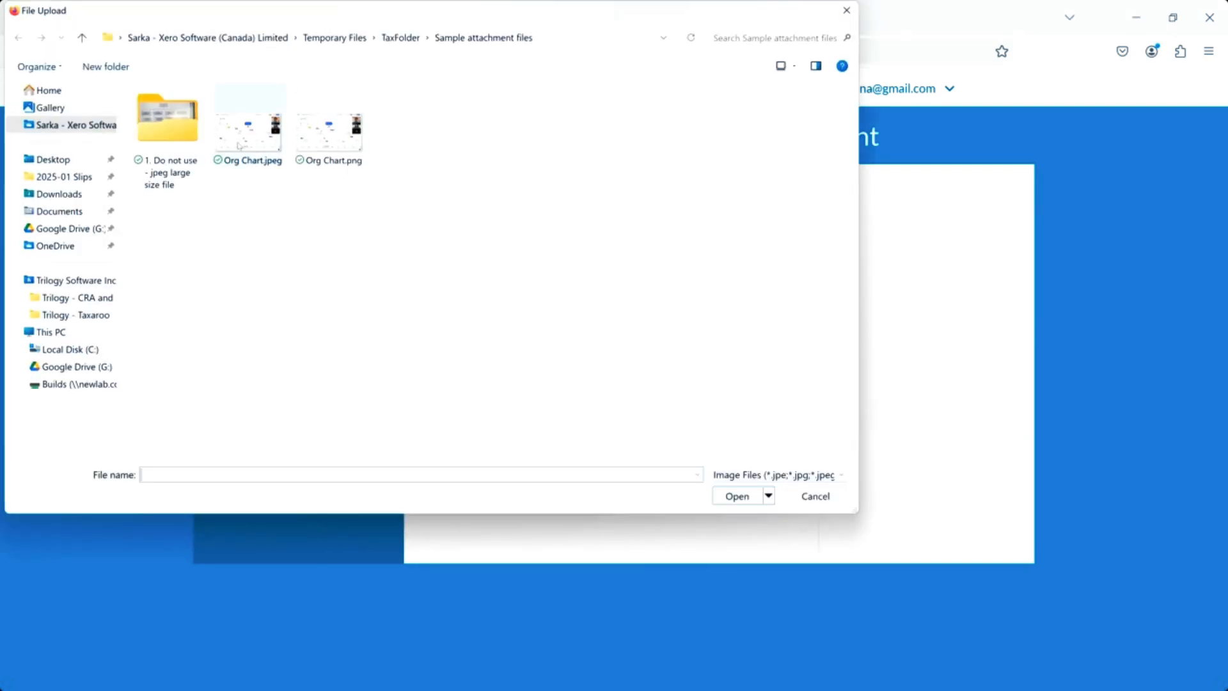
click(846, 10)
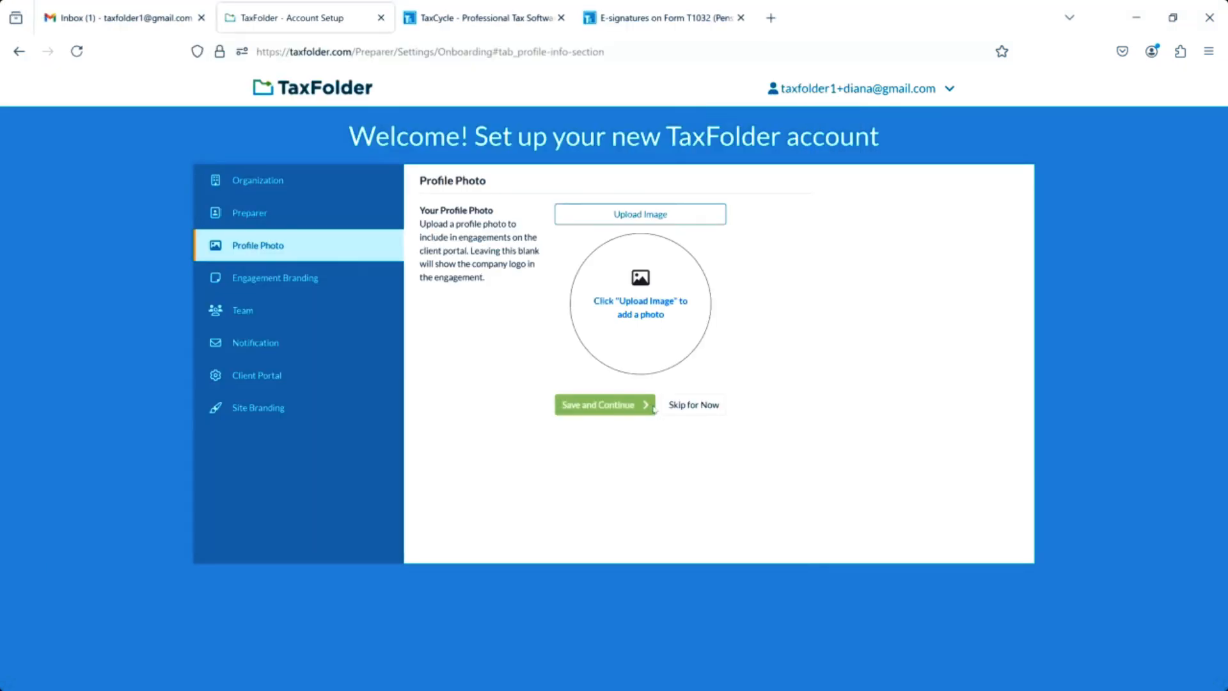
click(681, 407)
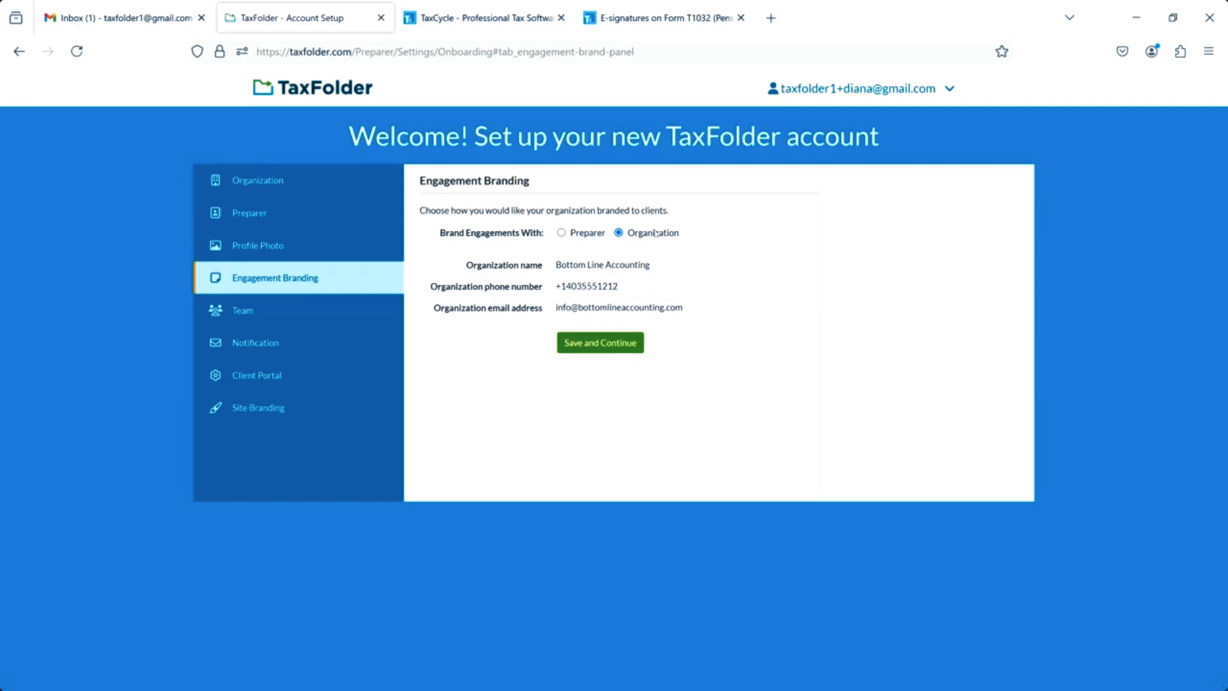
Choose Organization for Brand Engagements With and save the branding choice.
click(561, 233)
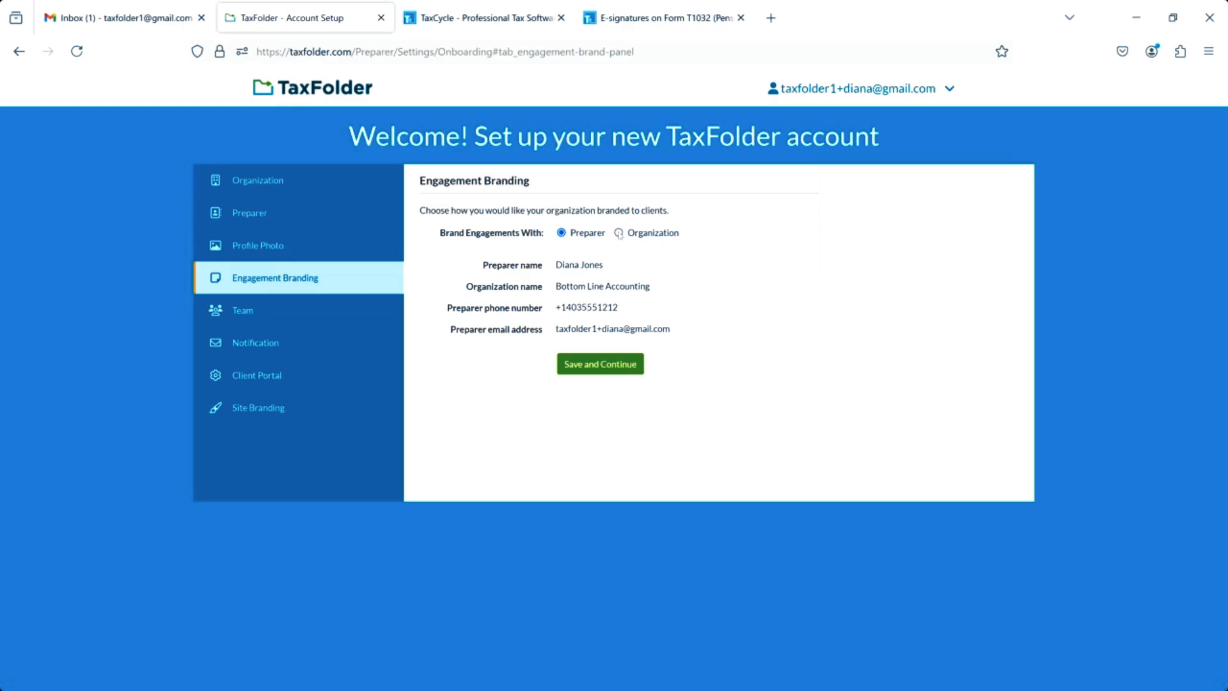
click(619, 233)
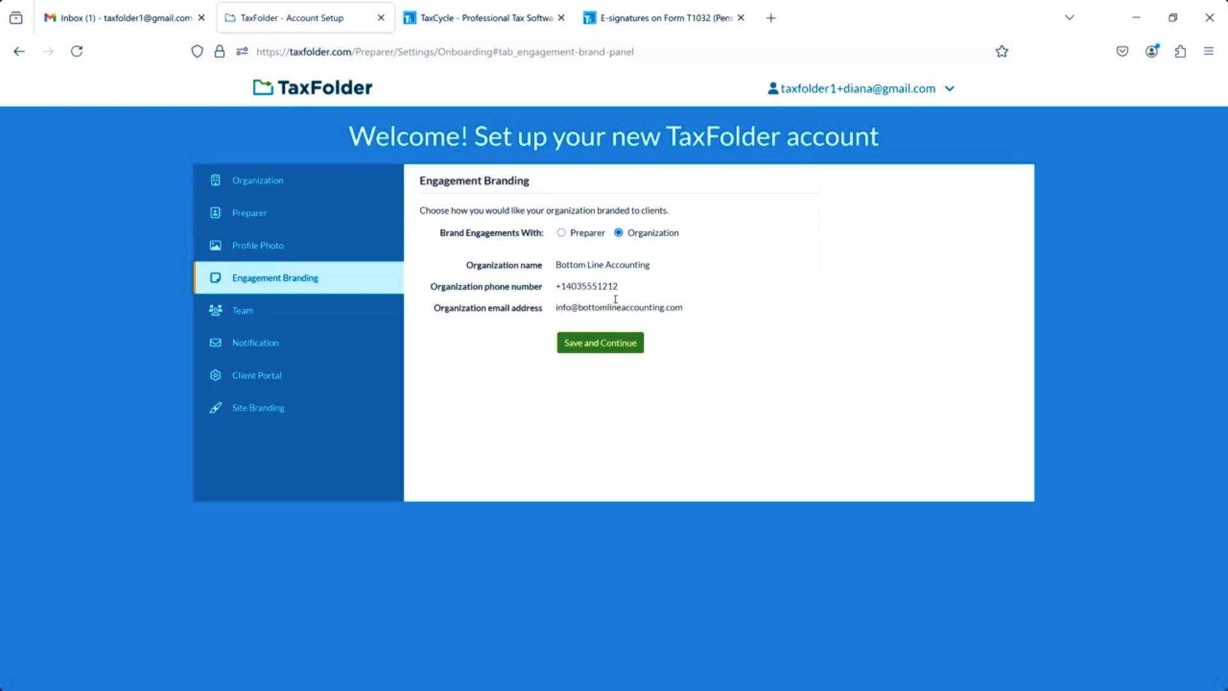
click(599, 348)
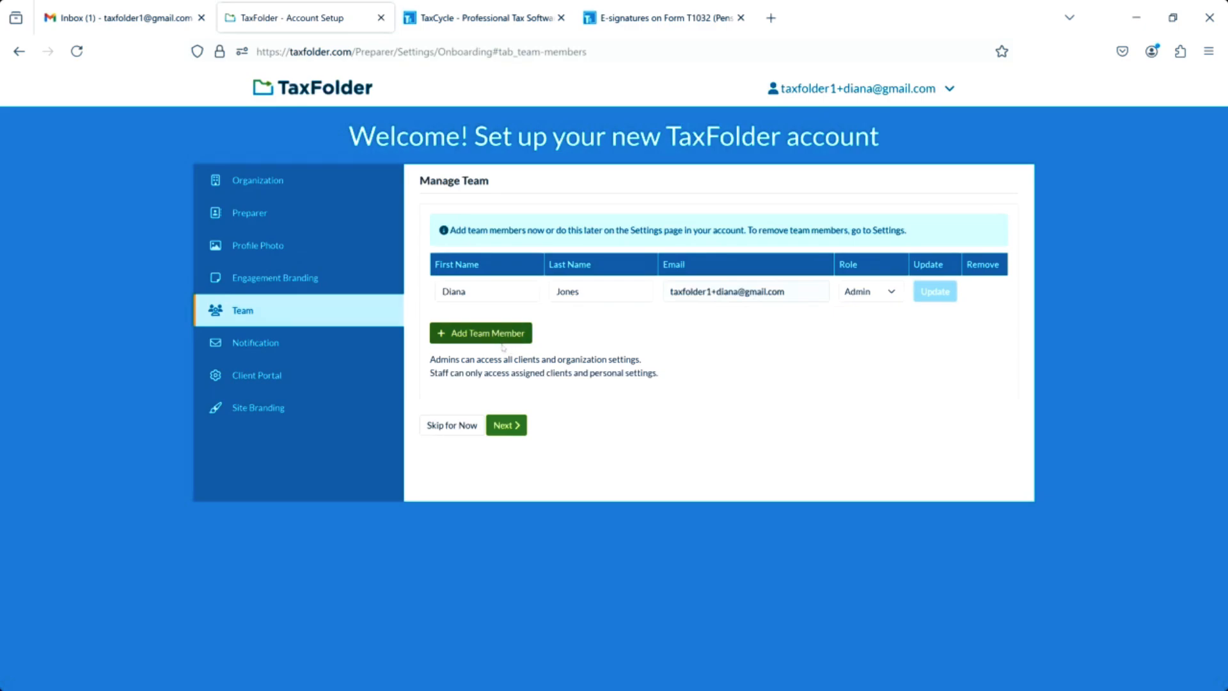
Start adding a team member and enter the new member's email address.
click(467, 334)
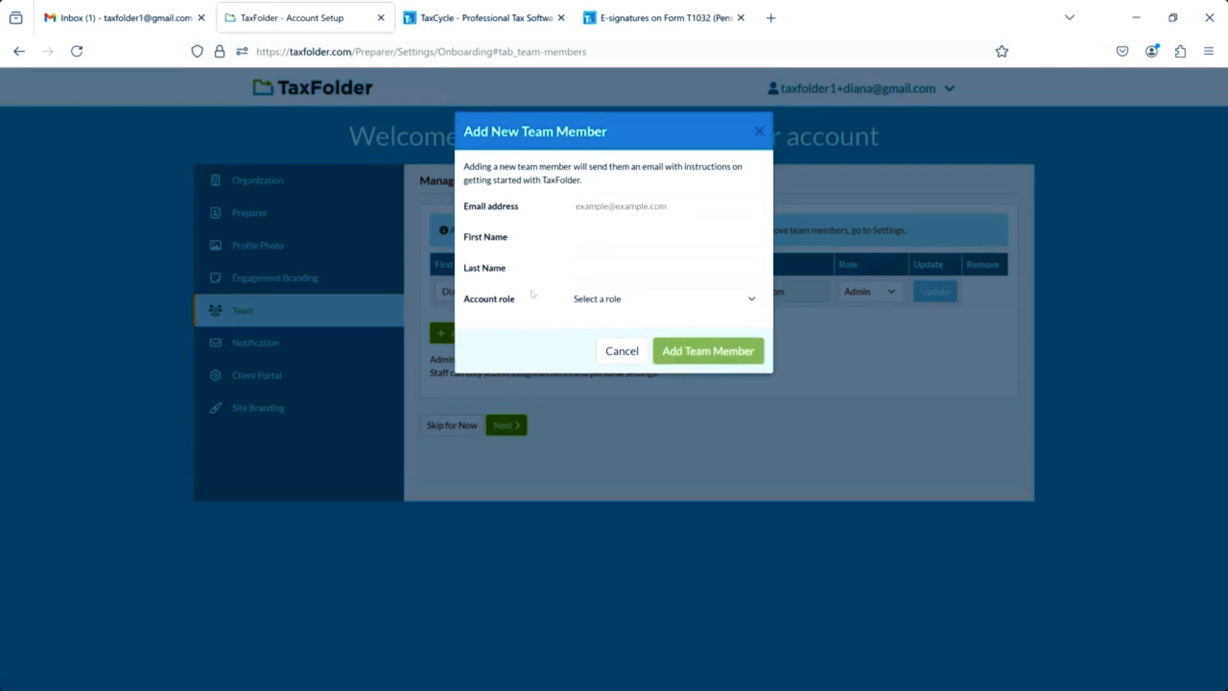
click(607, 205)
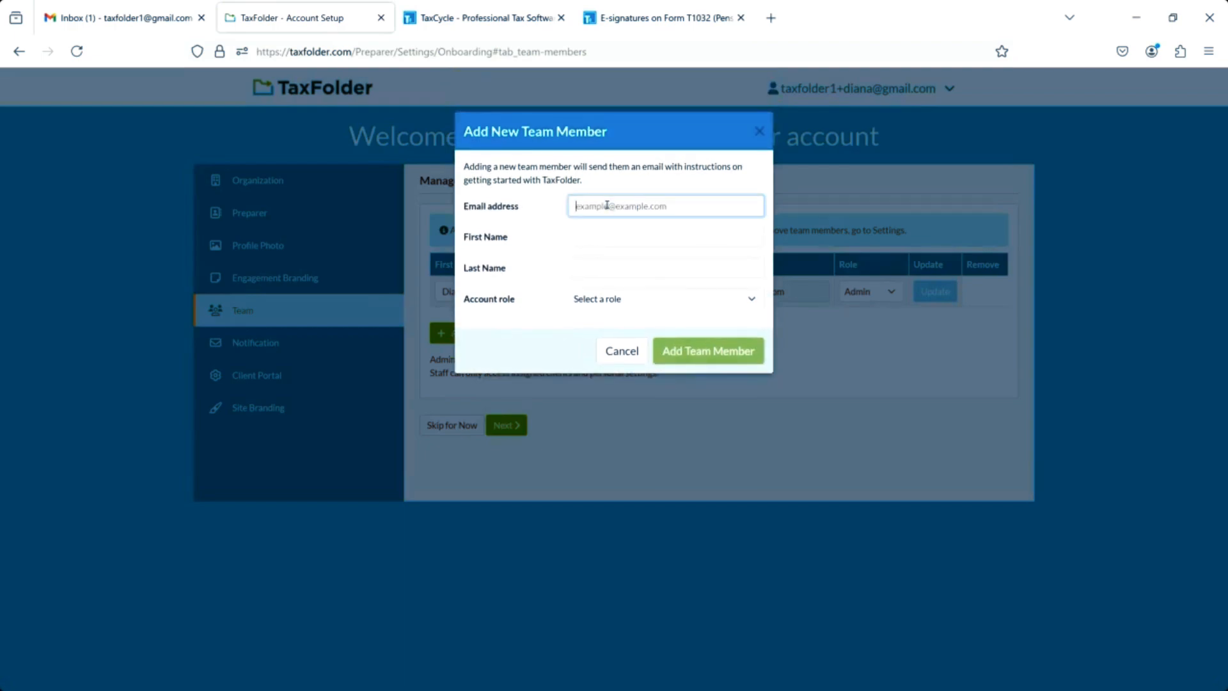
Enter the member's first and last name, assign the Admin role, and add them.
click(626, 230)
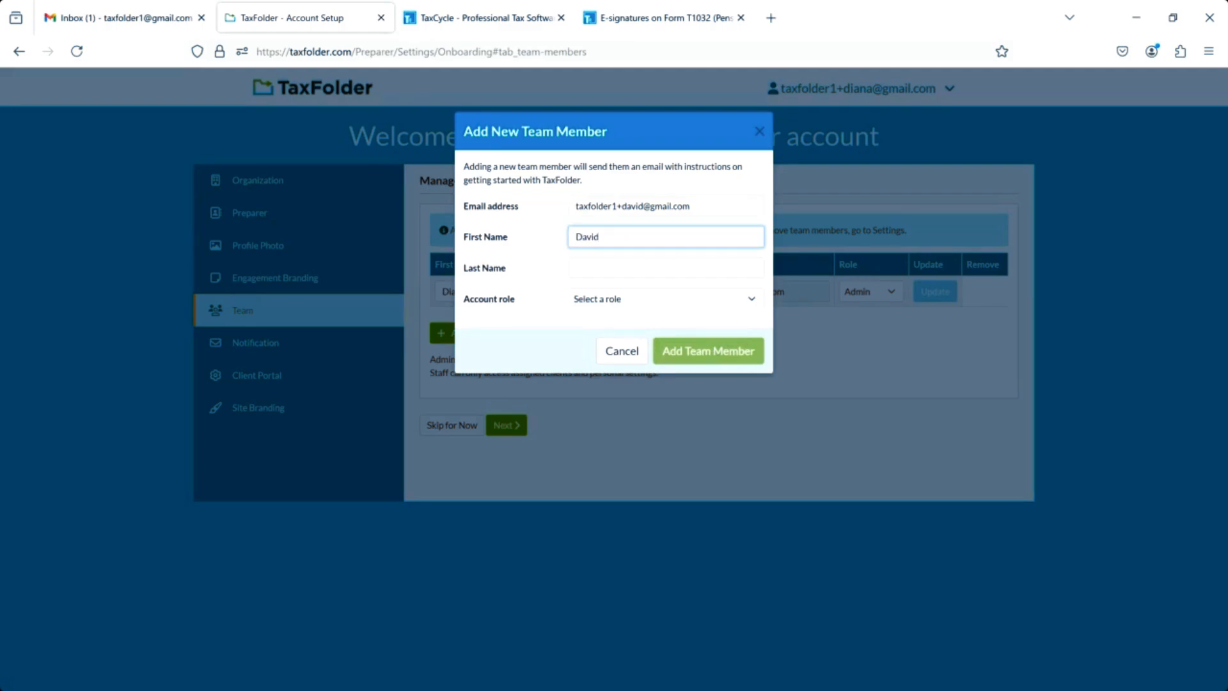
key(Tab)
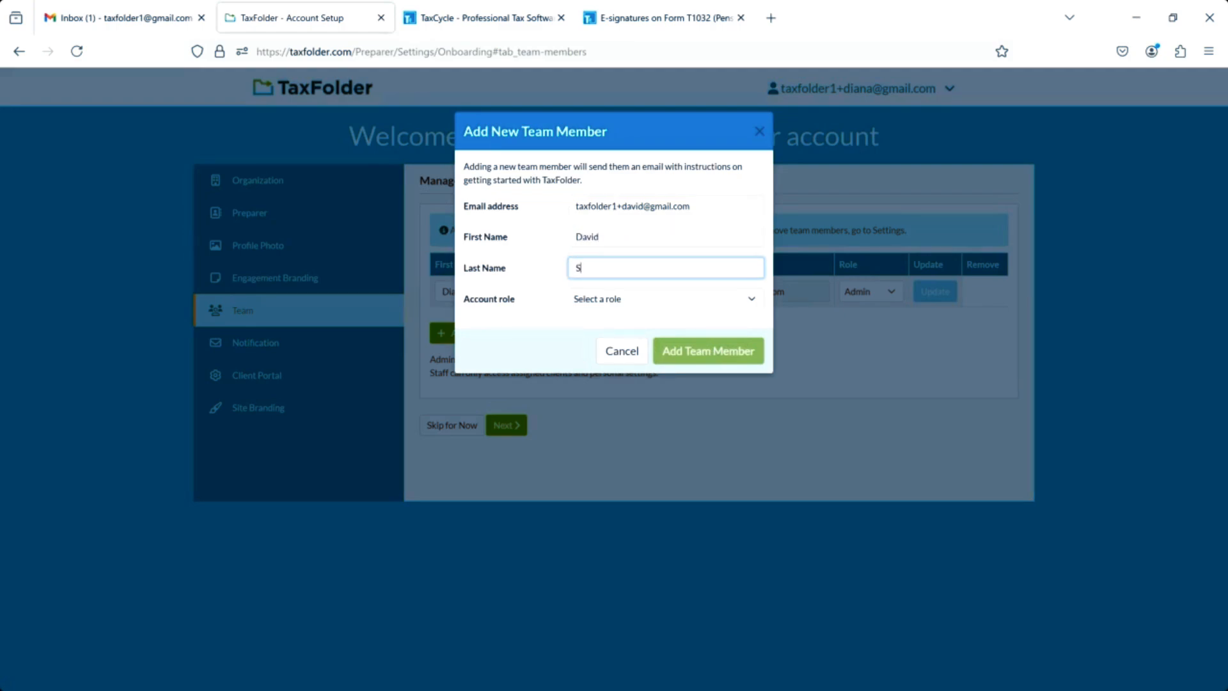
click(634, 300)
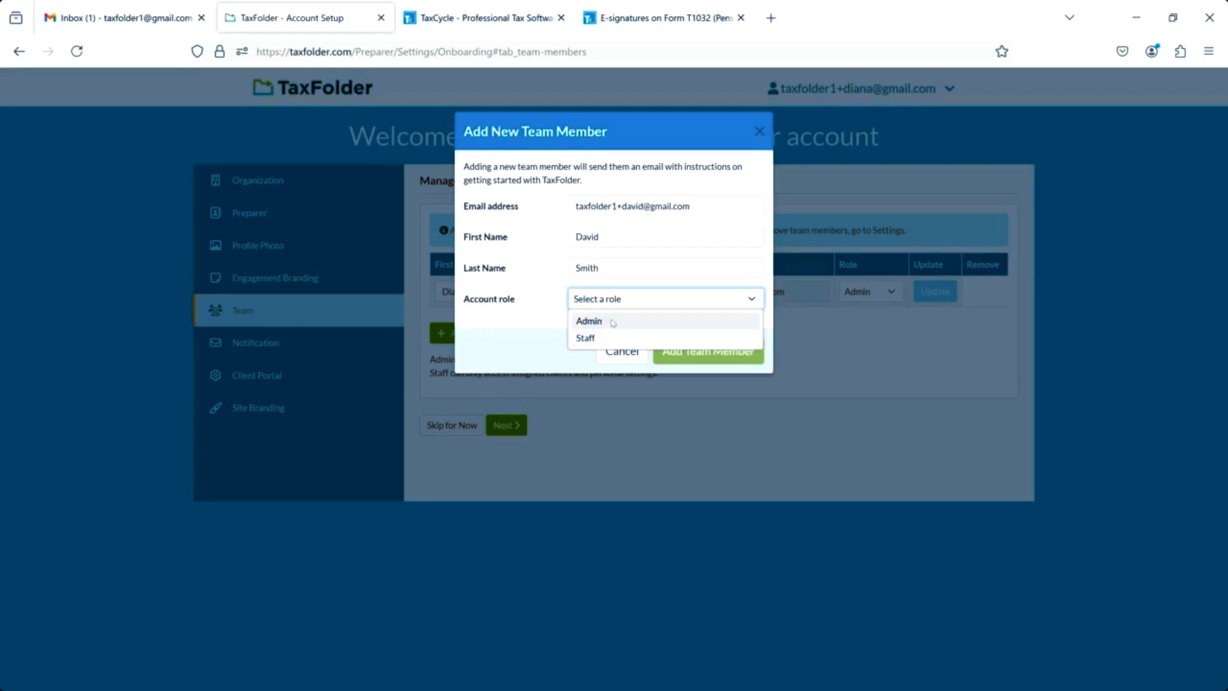
click(612, 322)
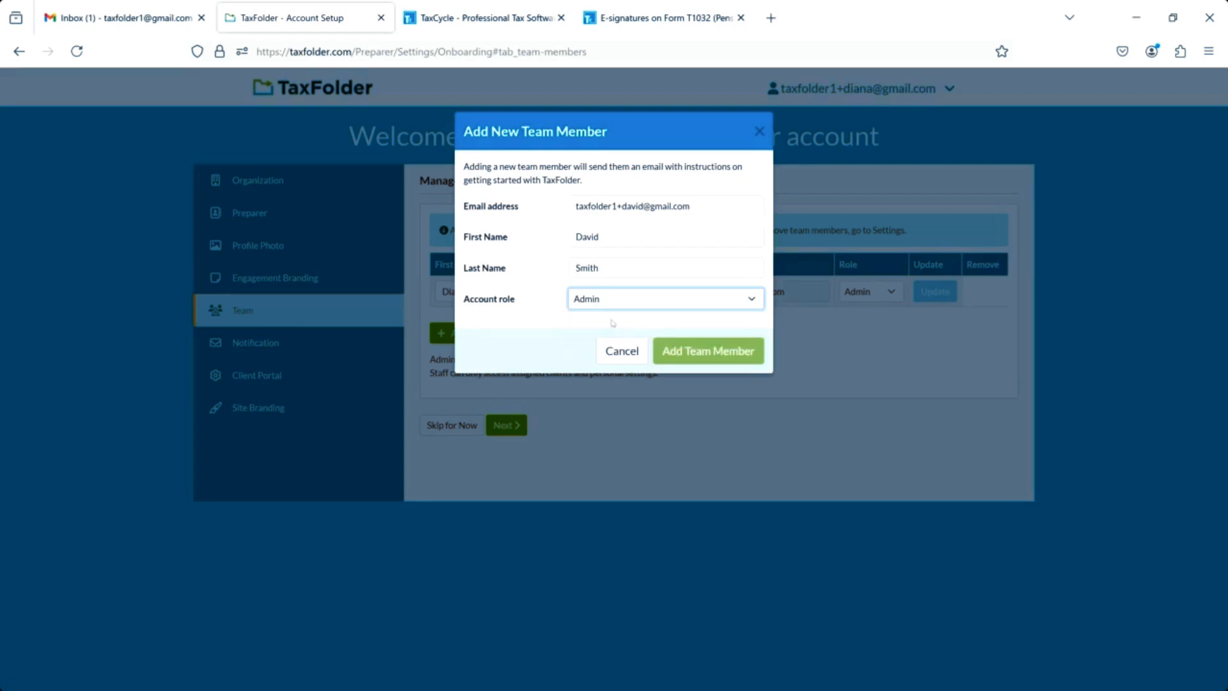
click(703, 358)
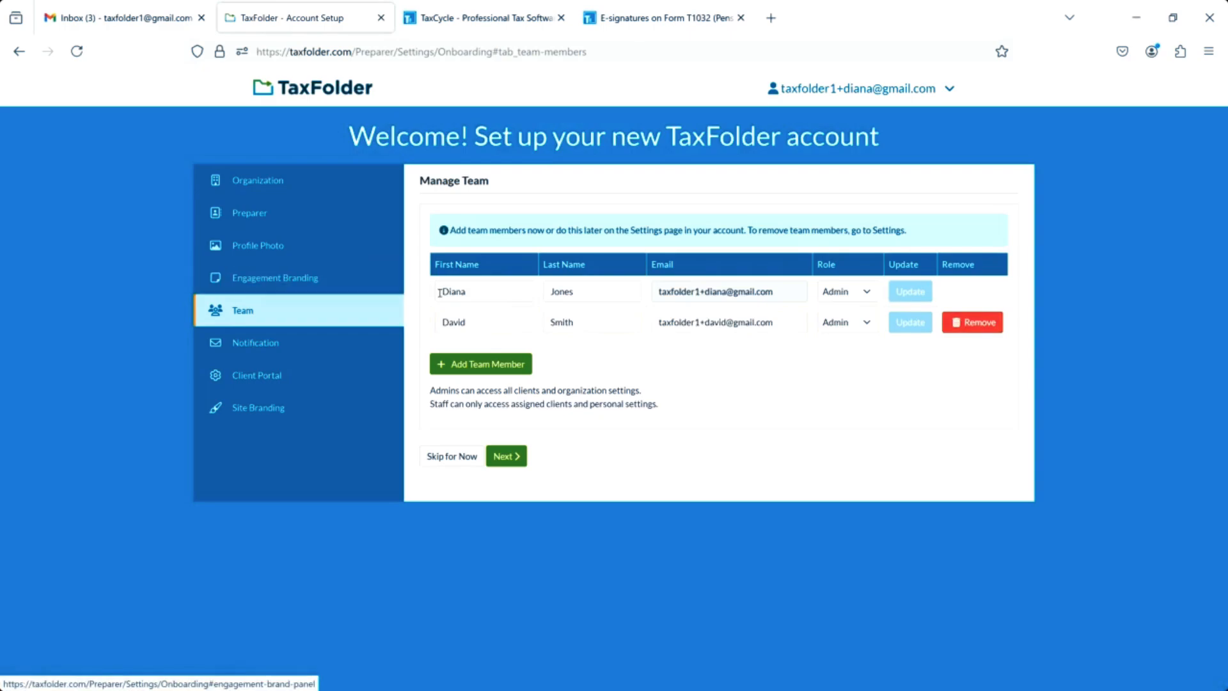
Open the TaxFolder invitation and verification-code emails, then scroll the invitation to Connect.
click(127, 19)
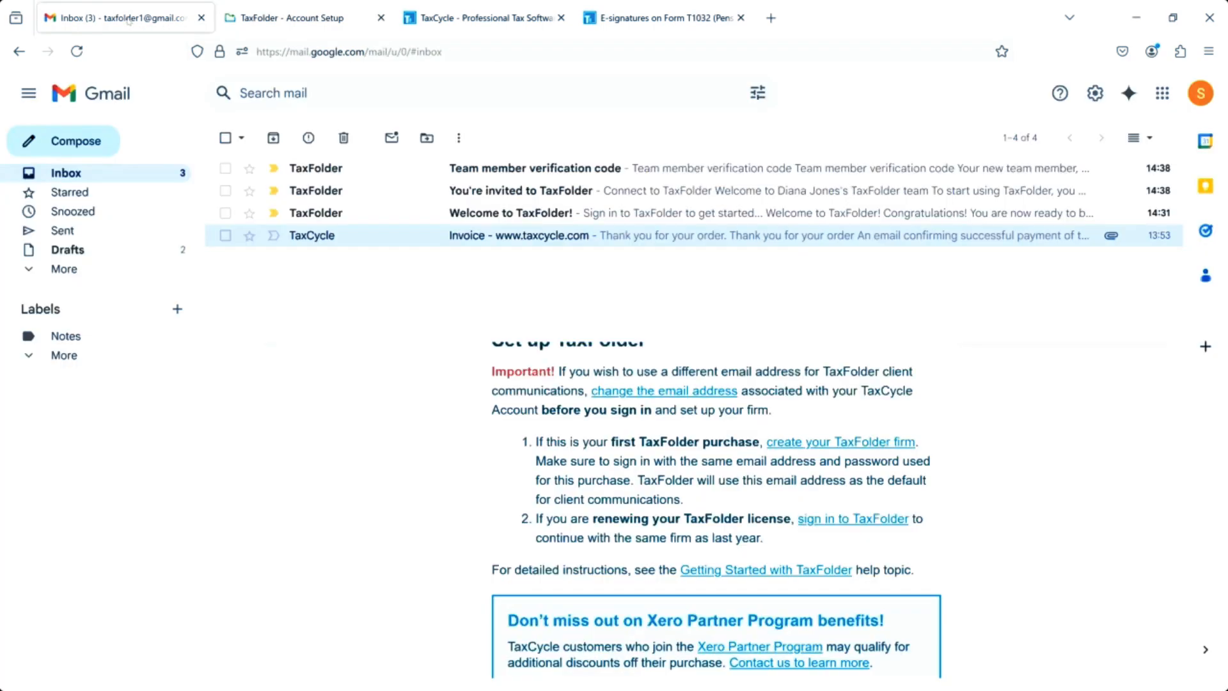
click(489, 191)
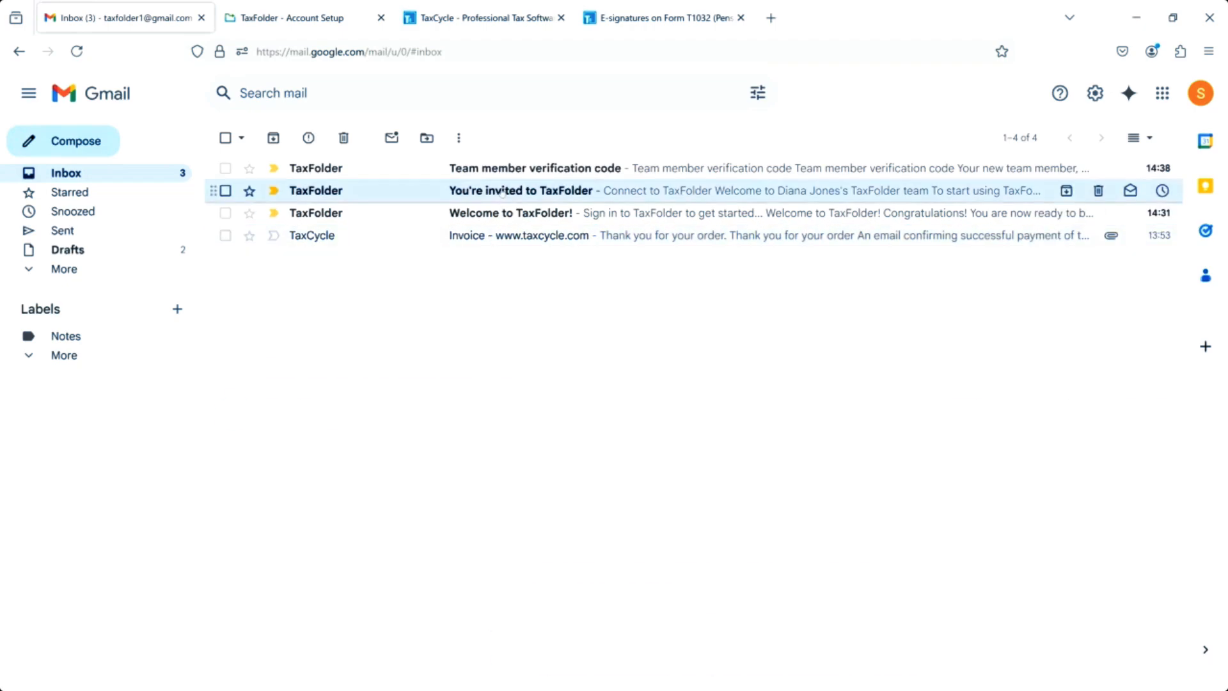
scroll(636, 602, down, 3)
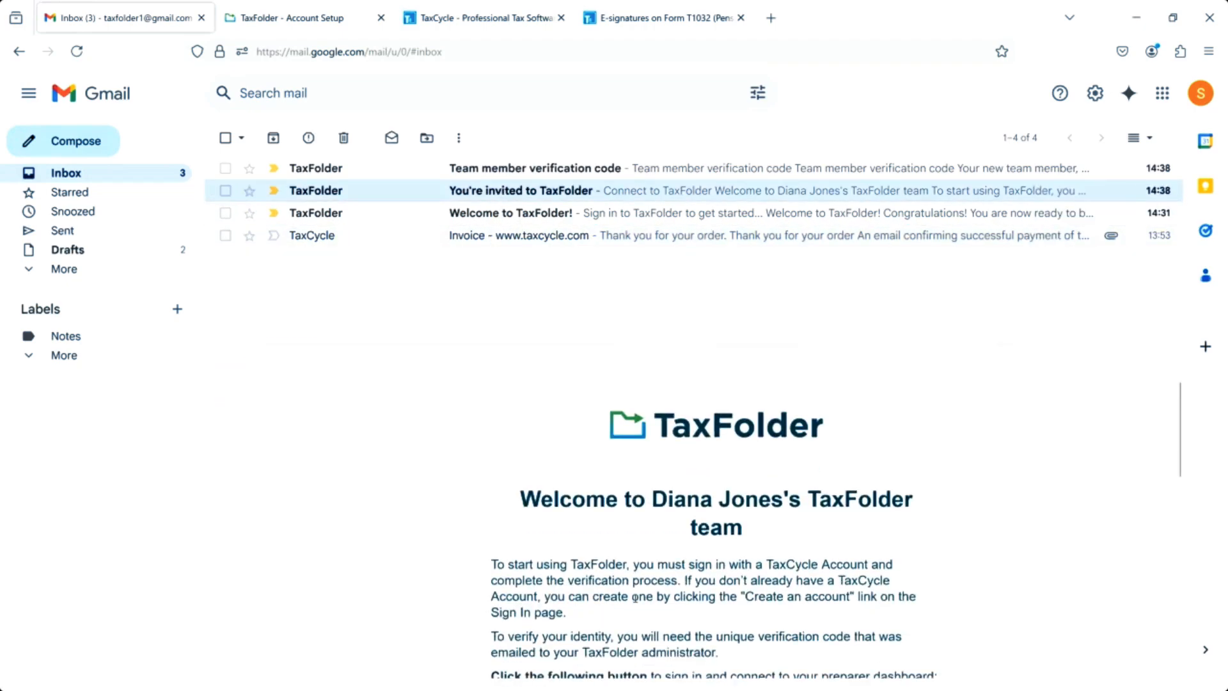
scroll(637, 602, down, 2)
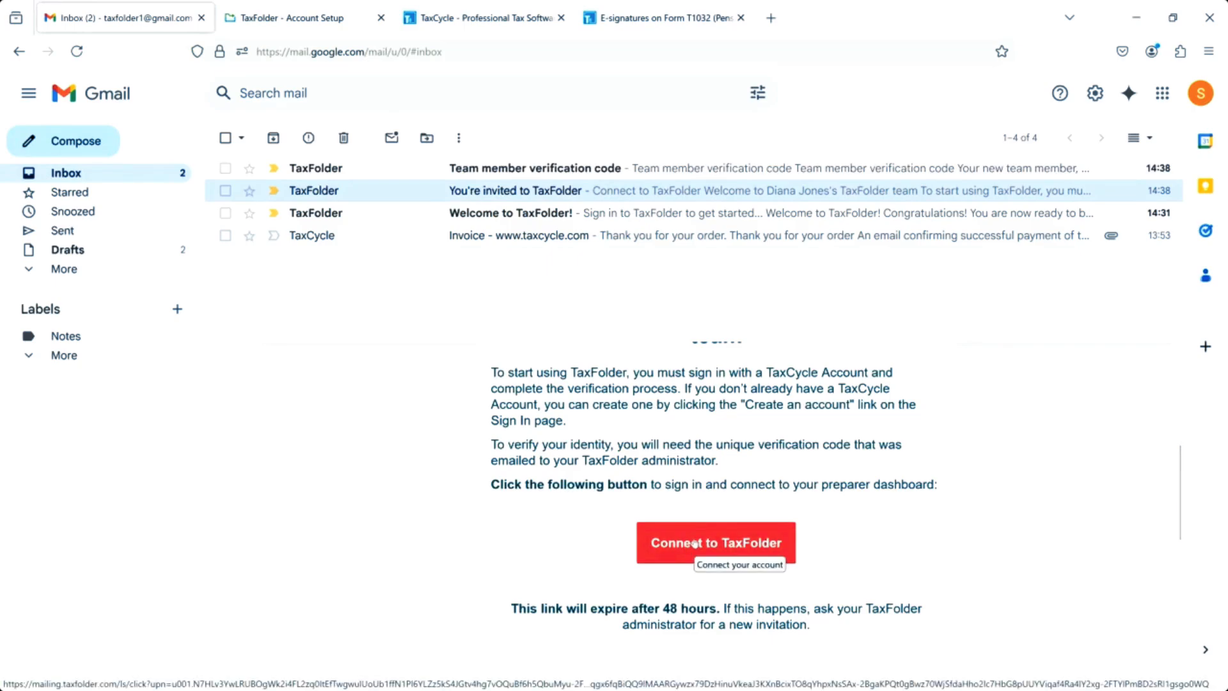
click(371, 168)
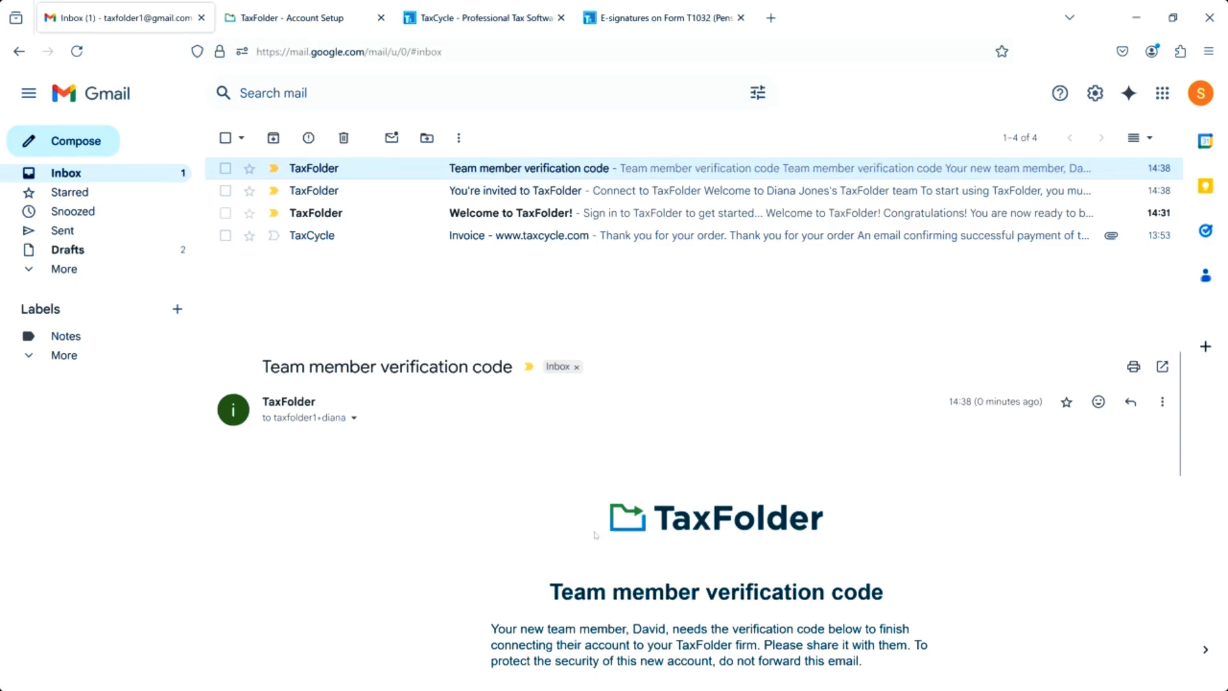
scroll(601, 539, down, 3)
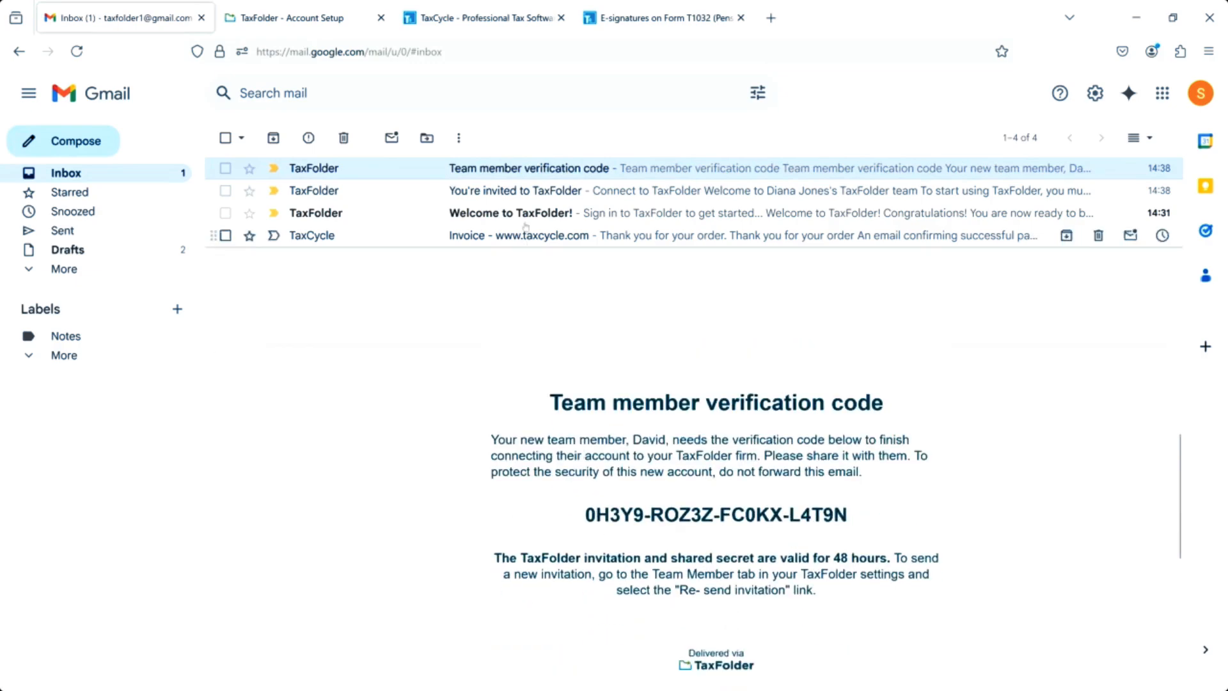
click(526, 192)
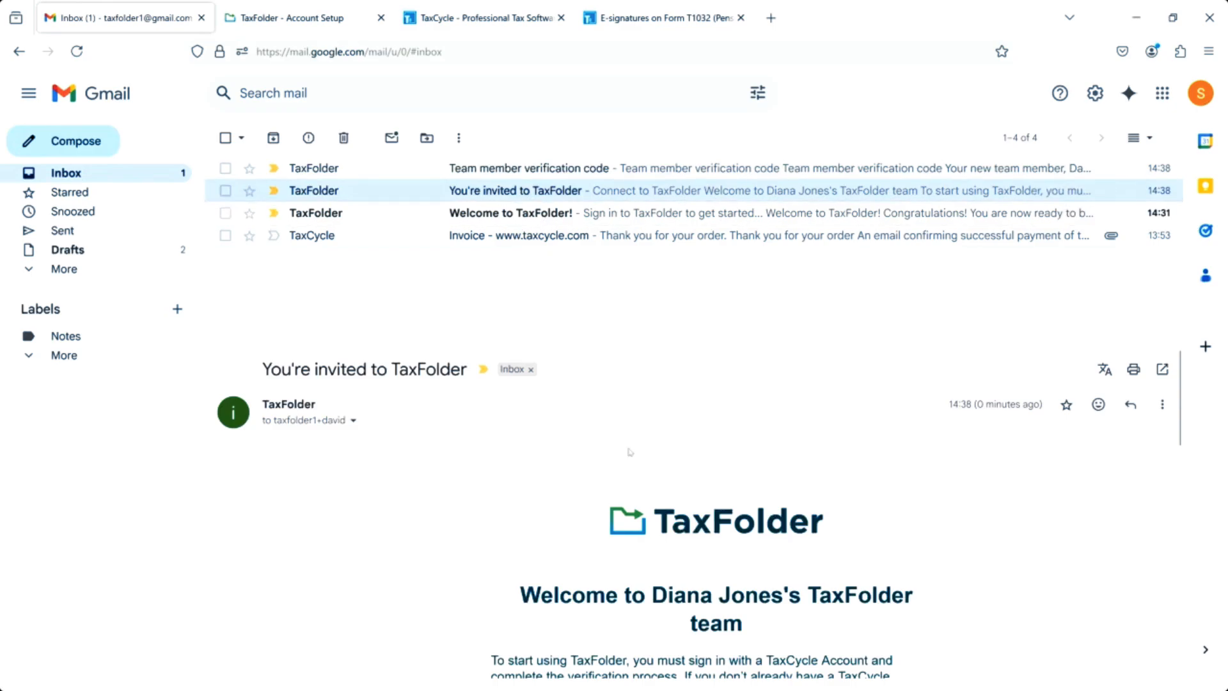
scroll(632, 459, down, 5)
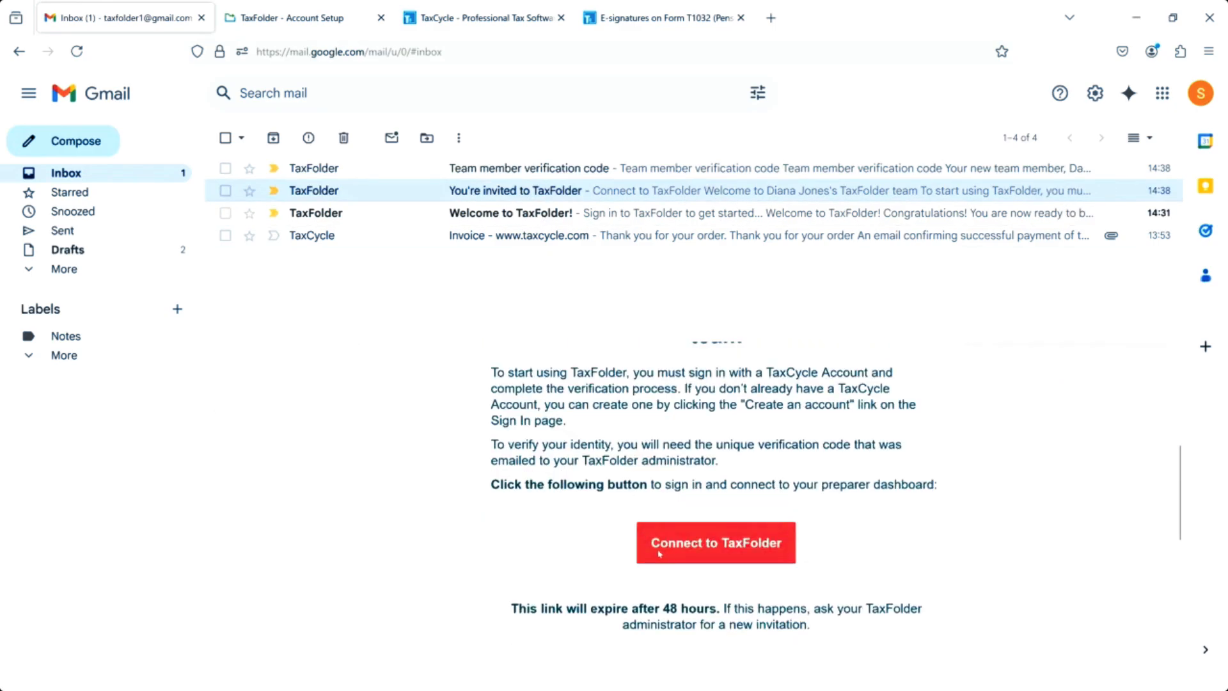
Copy the invitation's Connect to TaxFolder link and bring the TaxFolder browser window alongside Gmail.
right_click(693, 544)
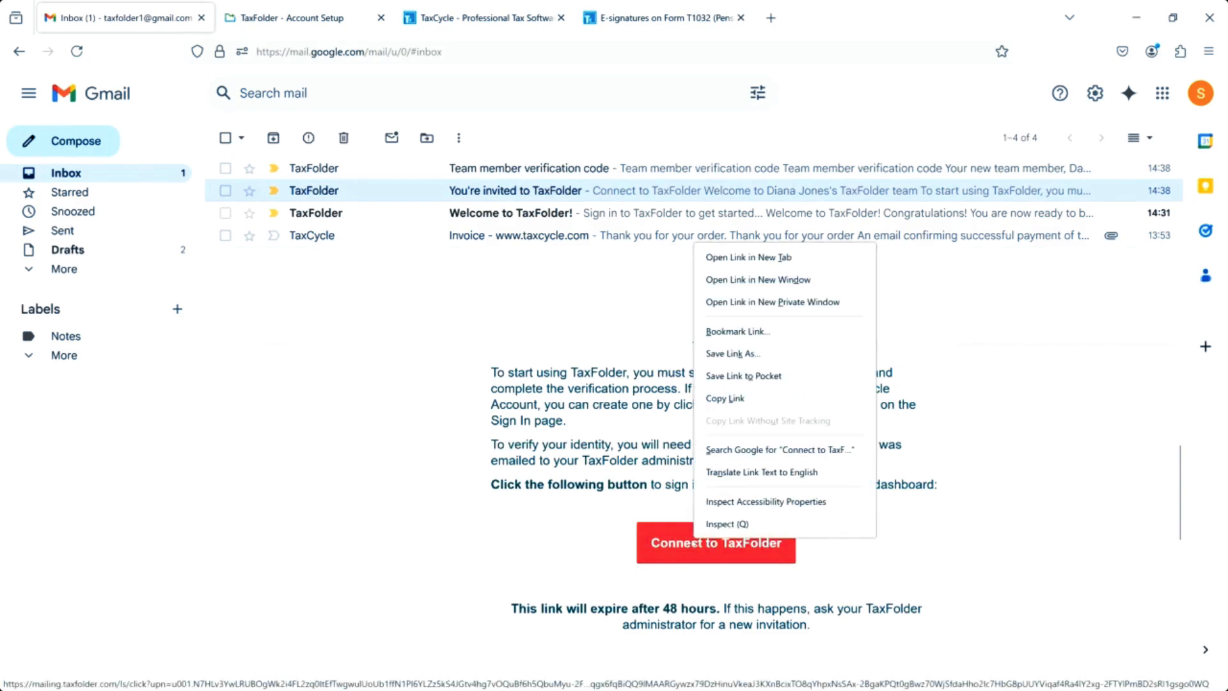
click(729, 399)
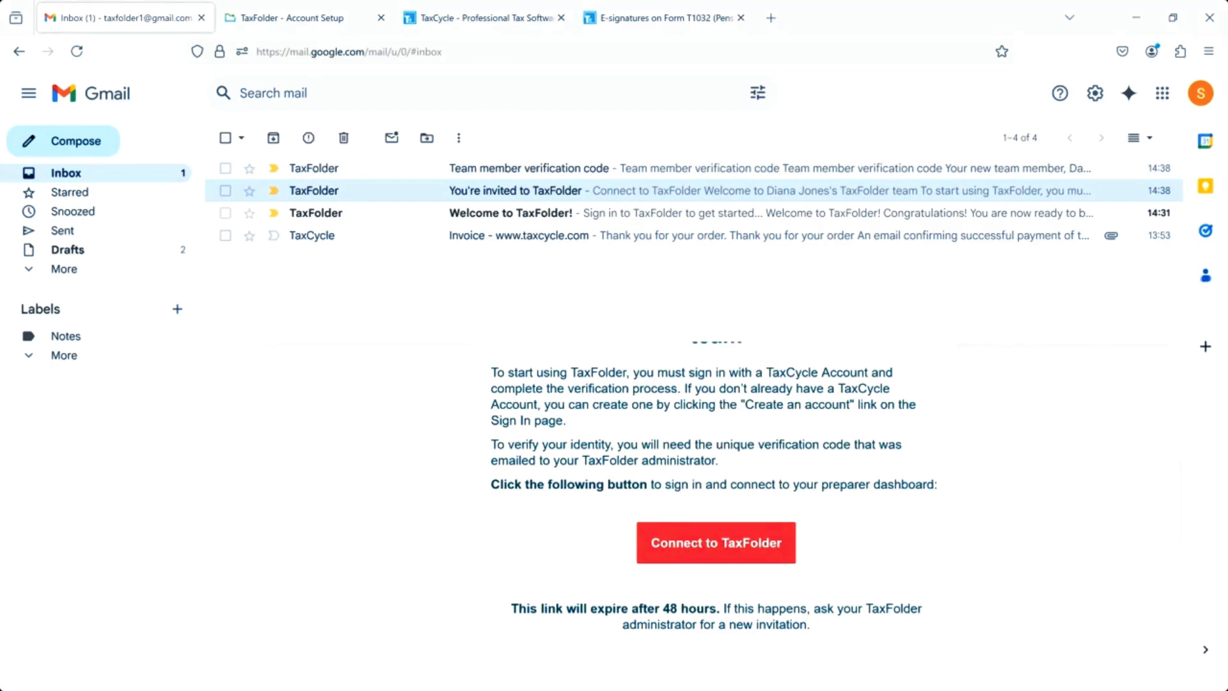
drag(2, 42, 1226, 11)
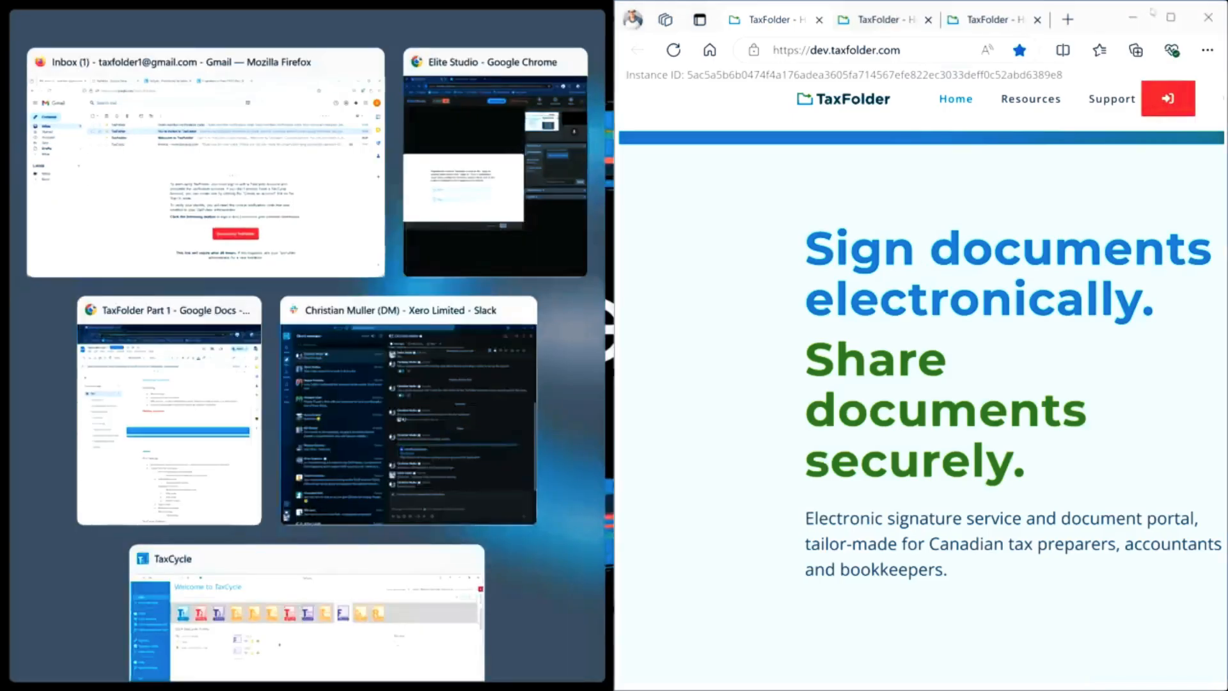
click(1171, 17)
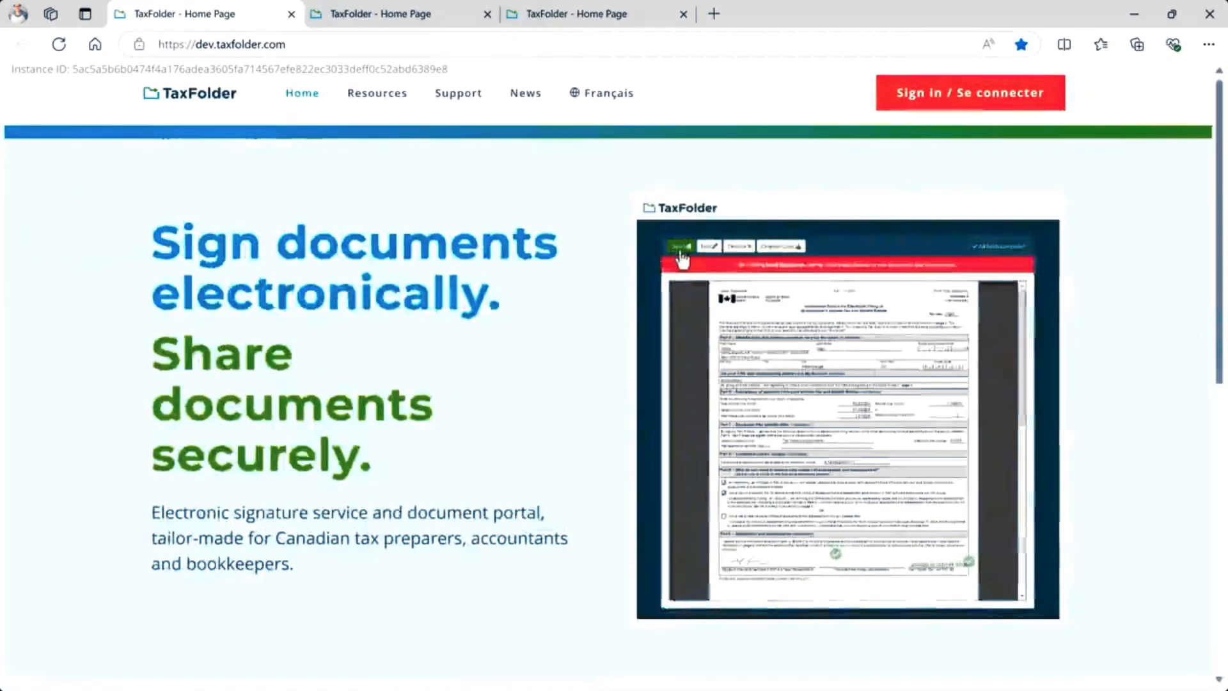
Open the copied invitation link in the browser's address bar.
click(319, 44)
double_click(319, 44)
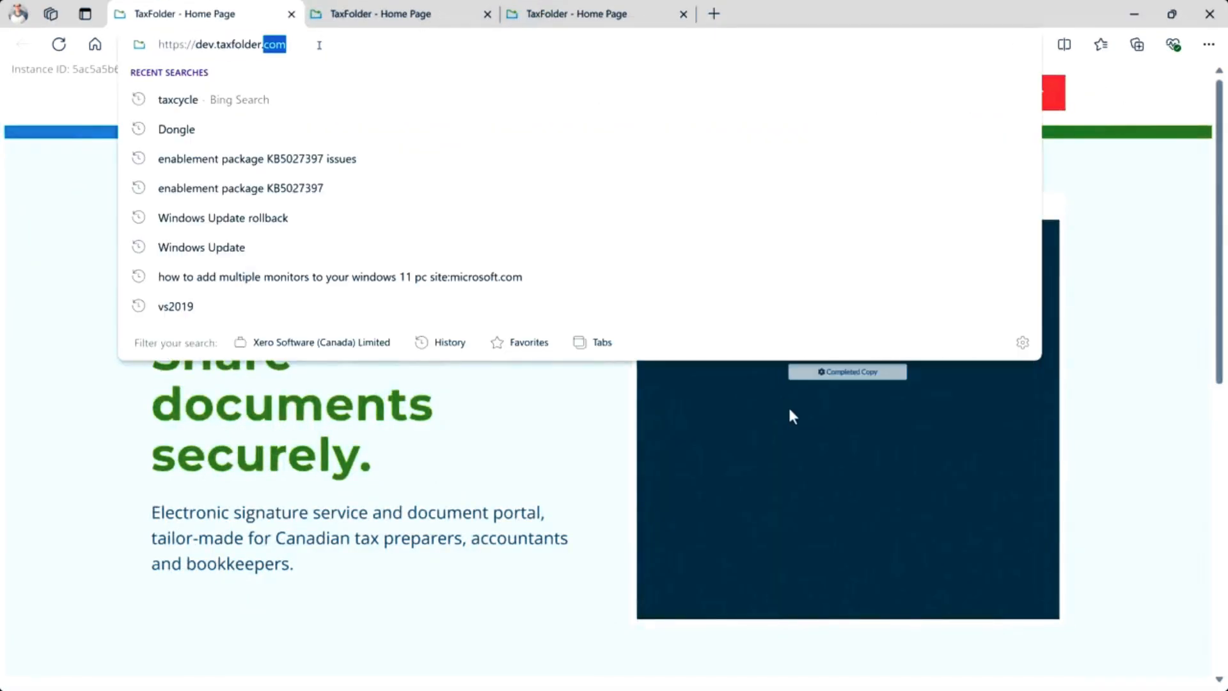
key(ctrl+a)
key(ctrl+v)
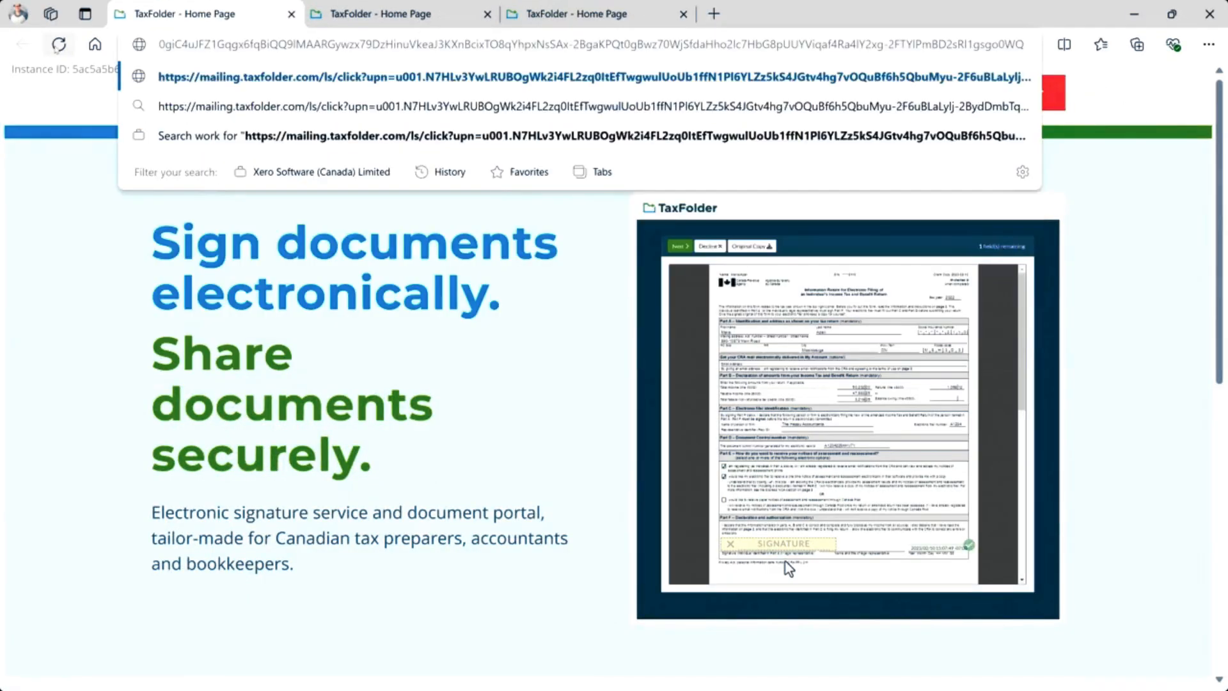
key(Return)
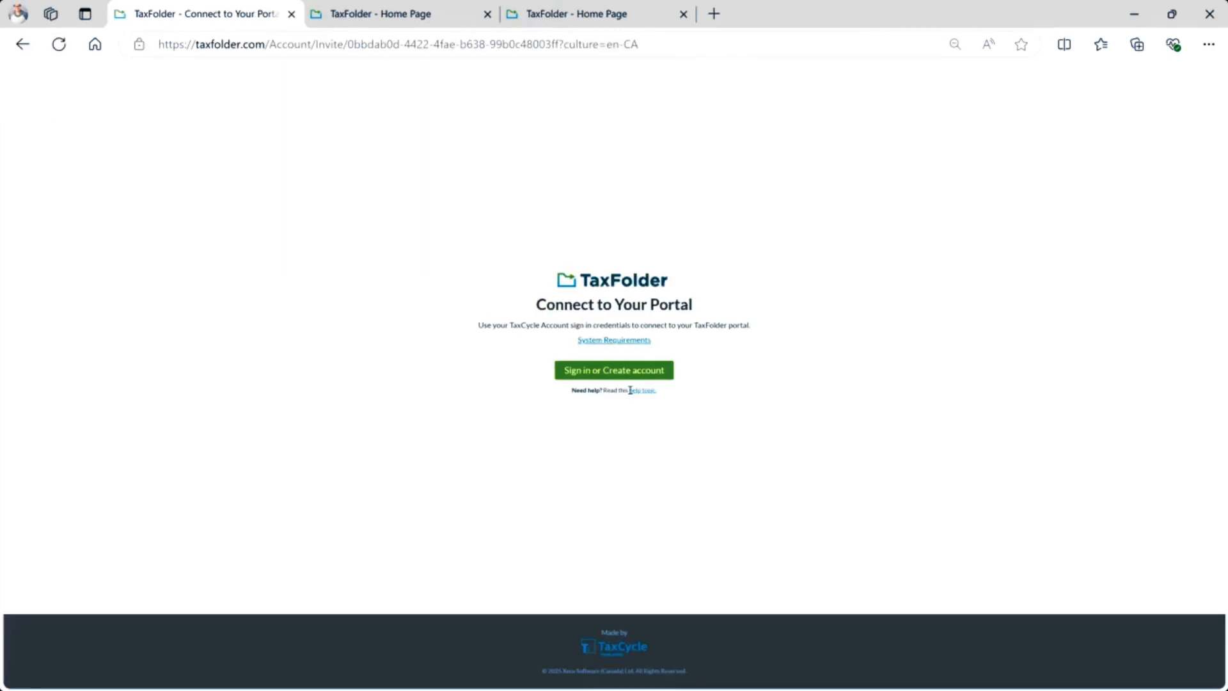
Go from the portal's sign-in to the TaxCycle Create an Account form.
click(599, 375)
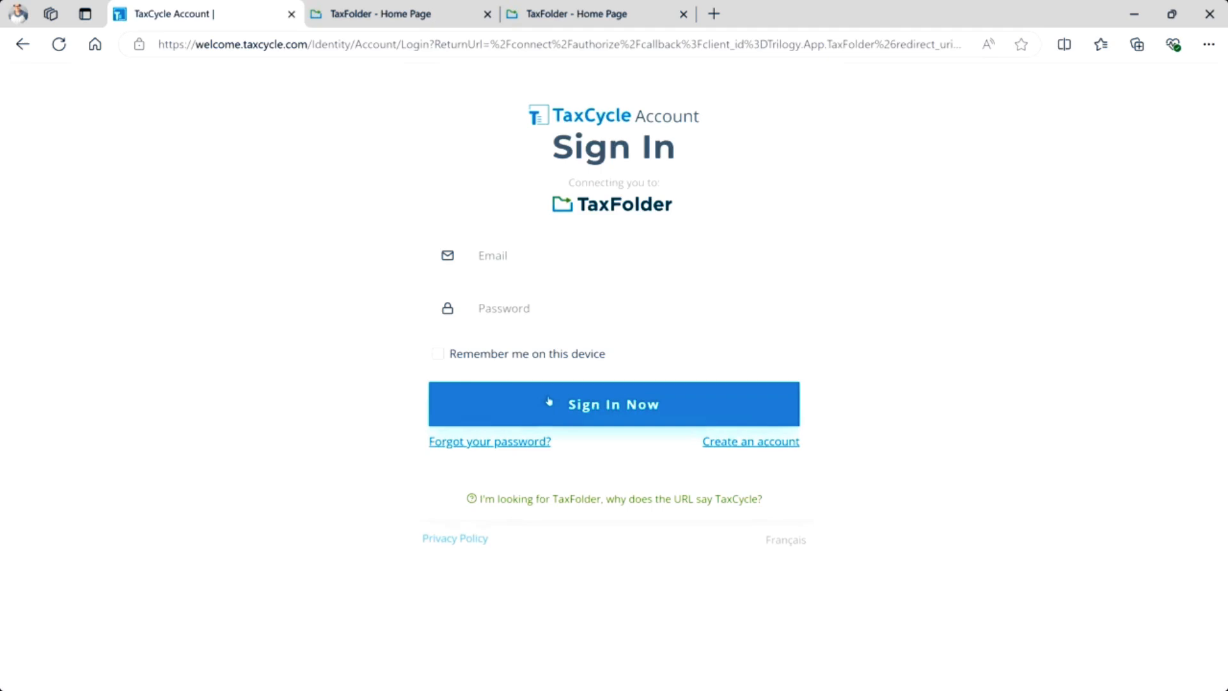
click(526, 250)
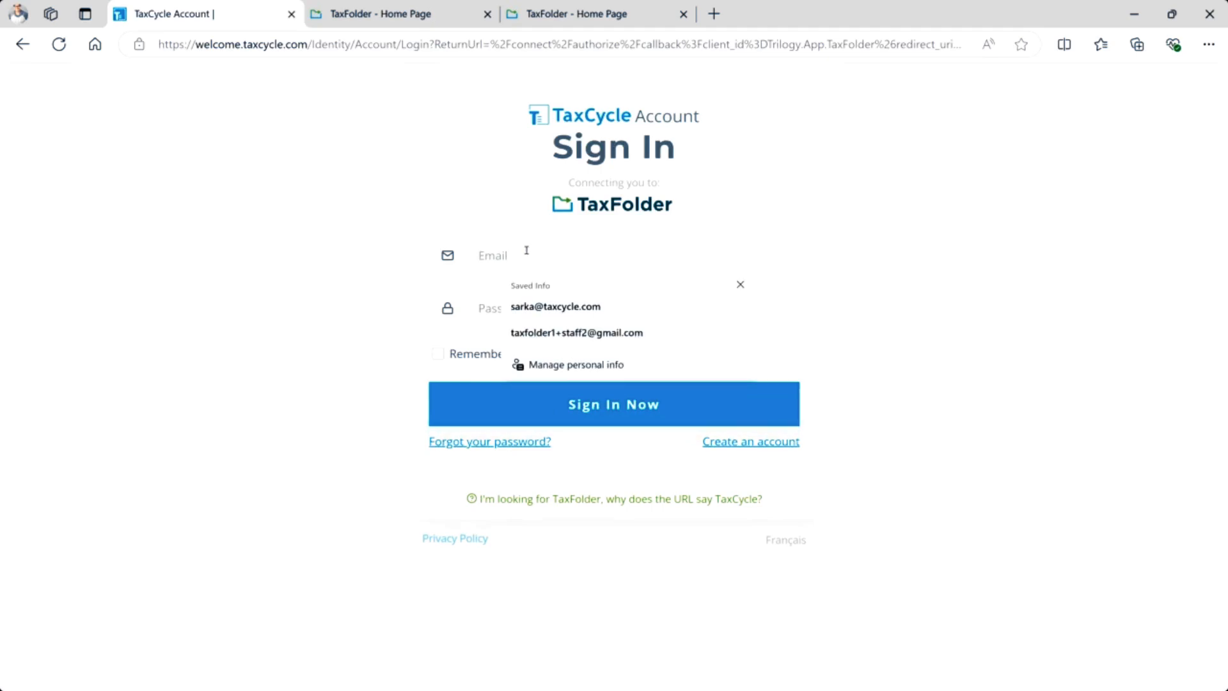
click(741, 446)
Enter the new account's email address, a password and its confirmation.
click(543, 227)
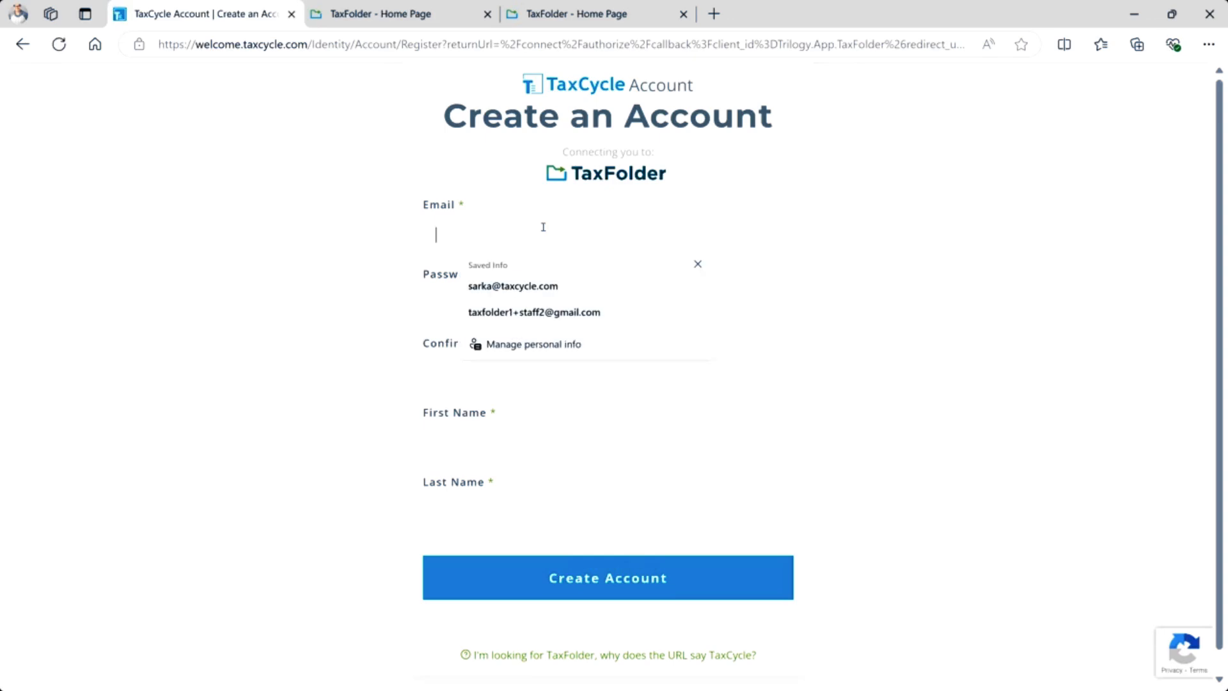
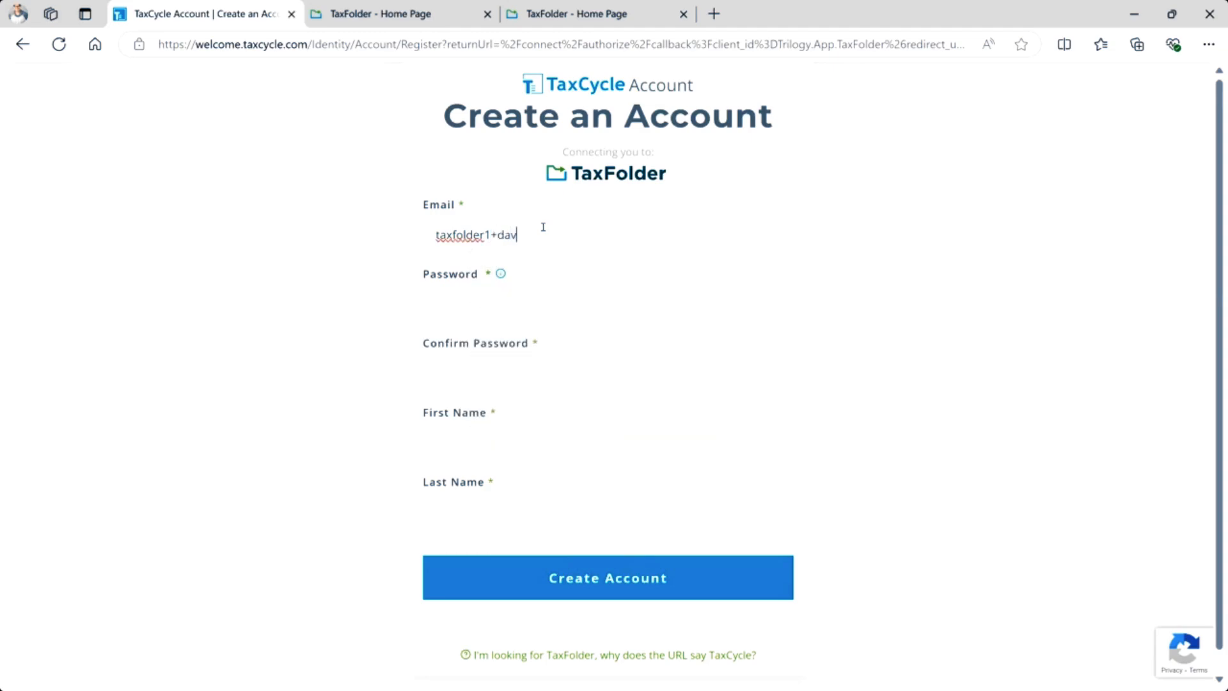
key(Tab)
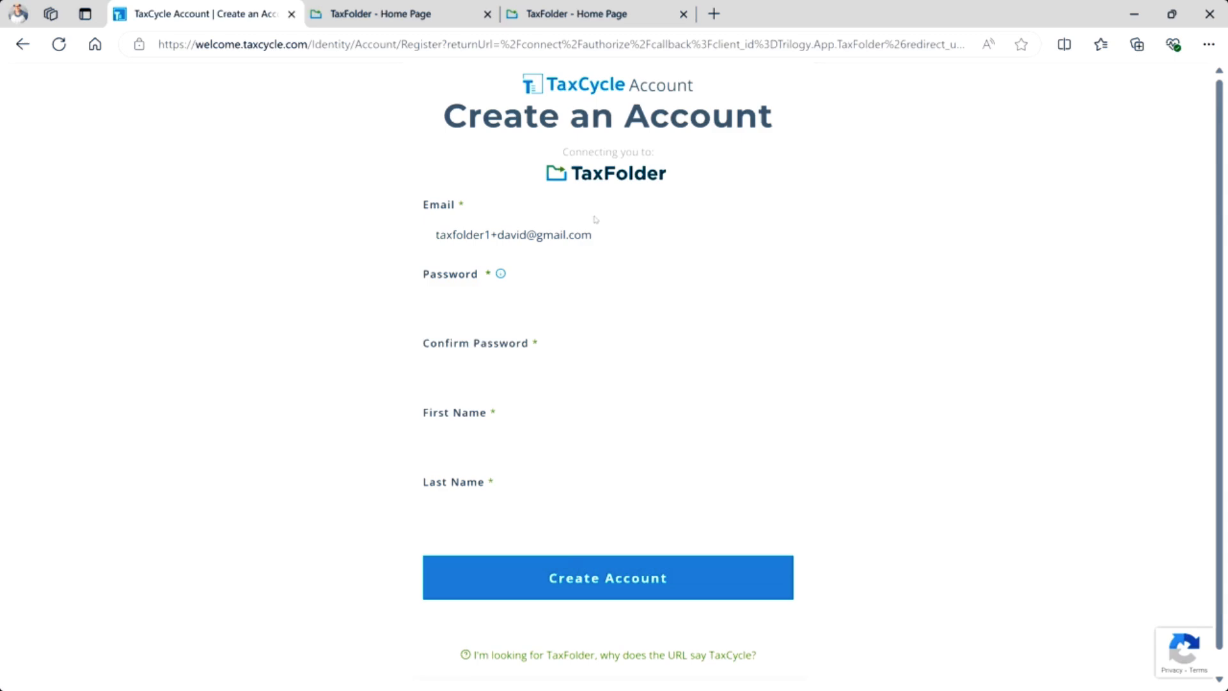
text(•••••)
key(Caps_Lock)
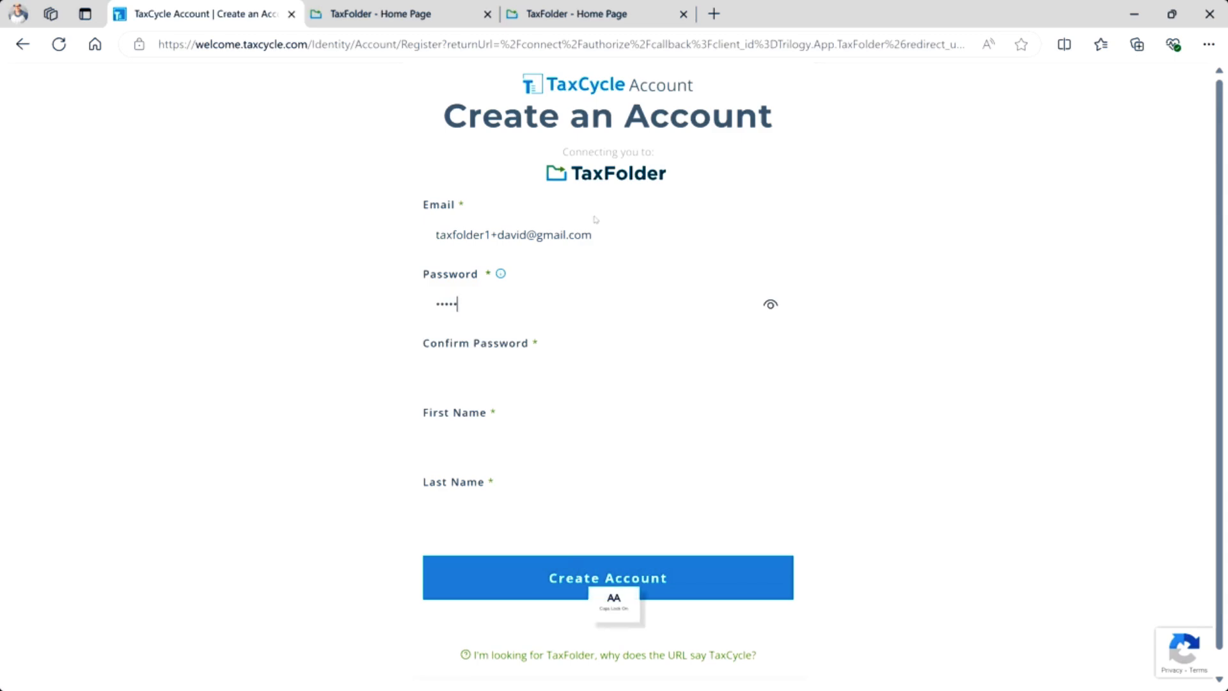
text(••••••••)
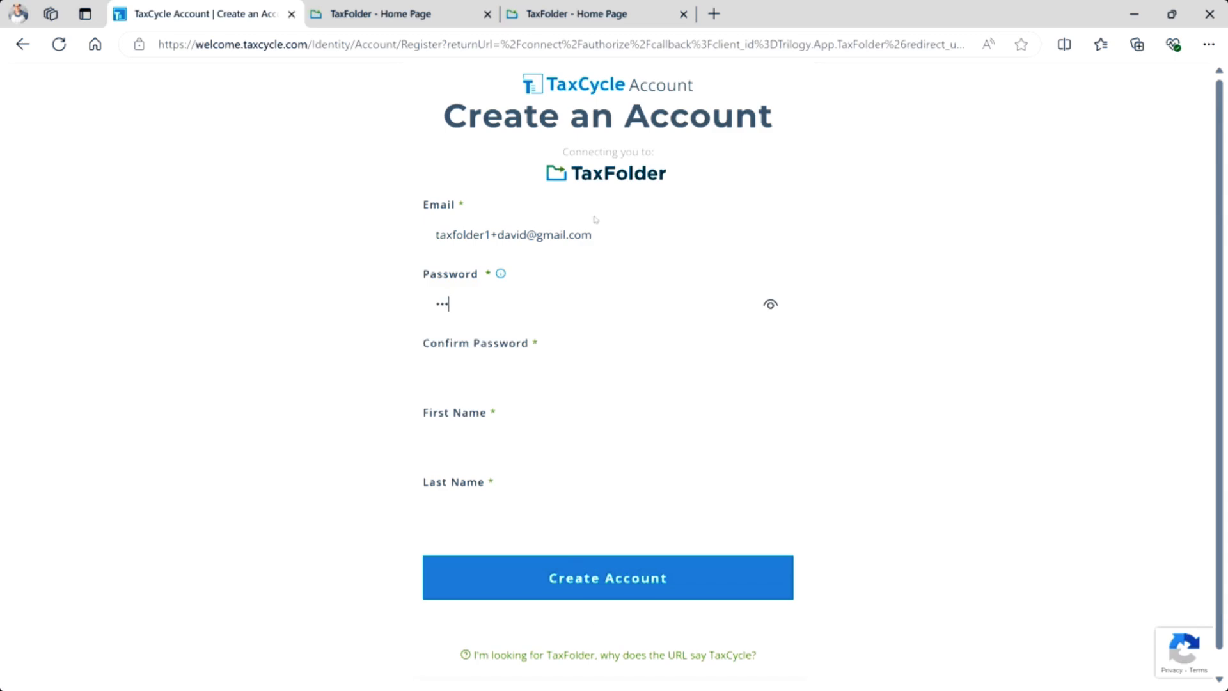
text(••••••)
click(561, 374)
text(•••••••••••••••)
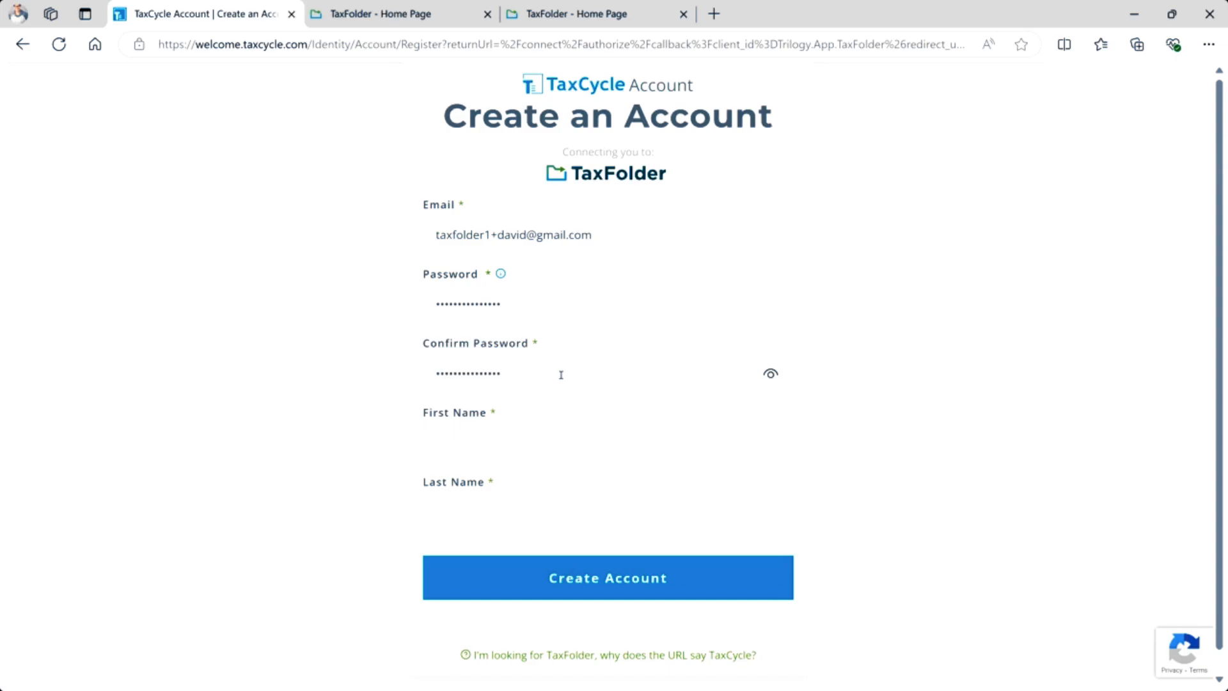
Retype the password and confirmation password so they match.
click(511, 449)
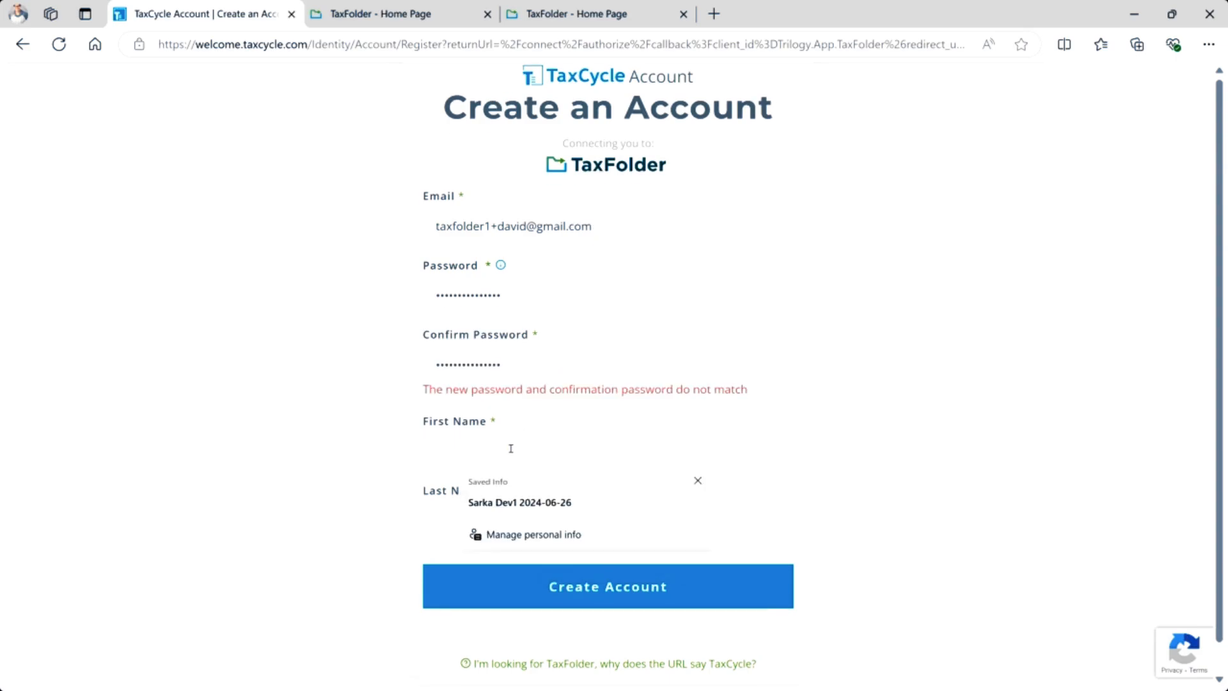
click(535, 283)
drag(535, 283, 337, 295)
text(•••••••••)
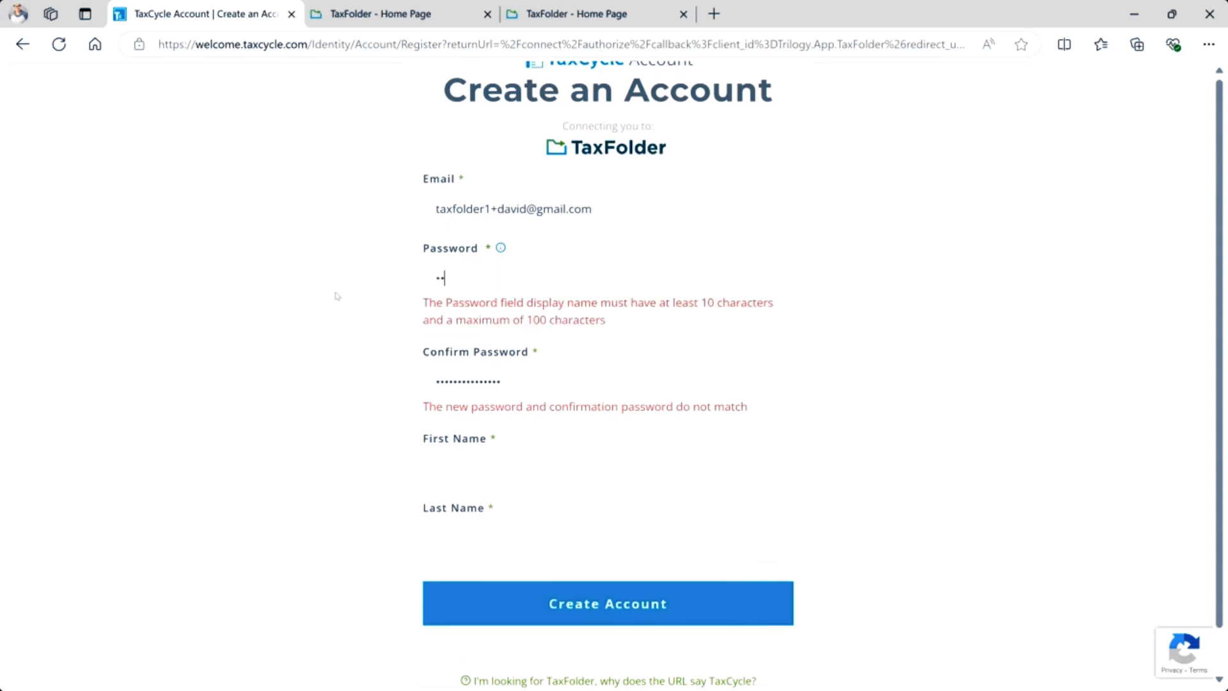
text(••••••)
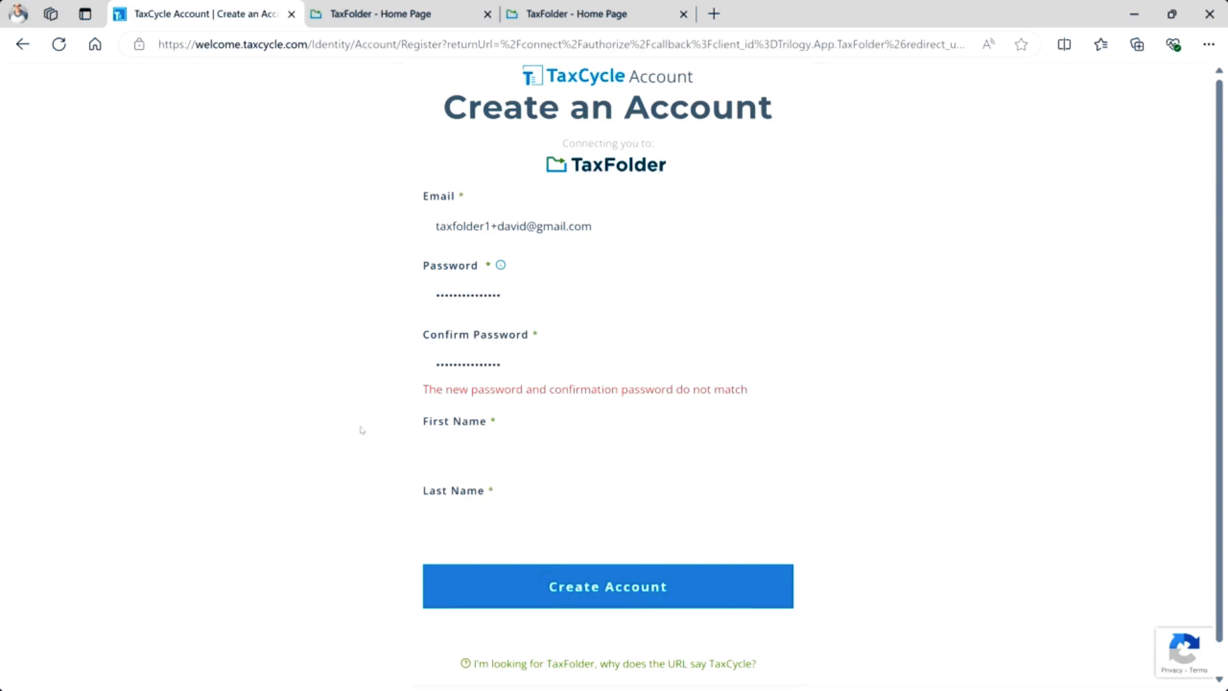
click(450, 456)
drag(538, 364, 399, 364)
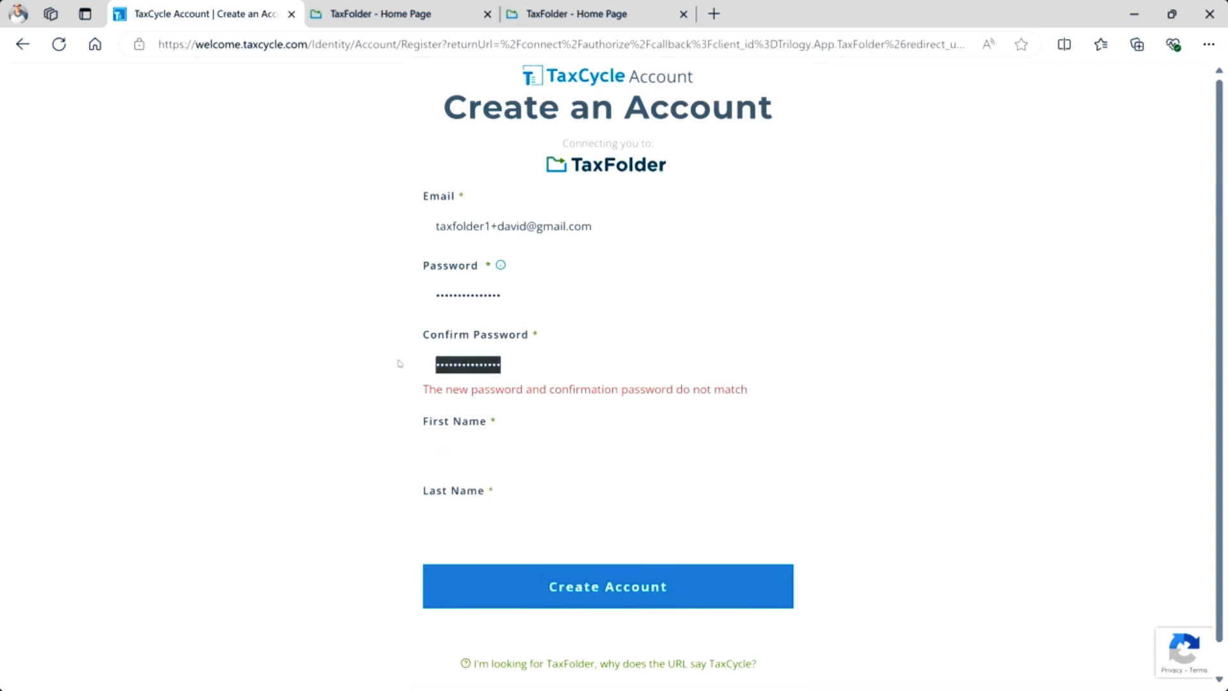
key(BackSpace)
text(•••••••••)
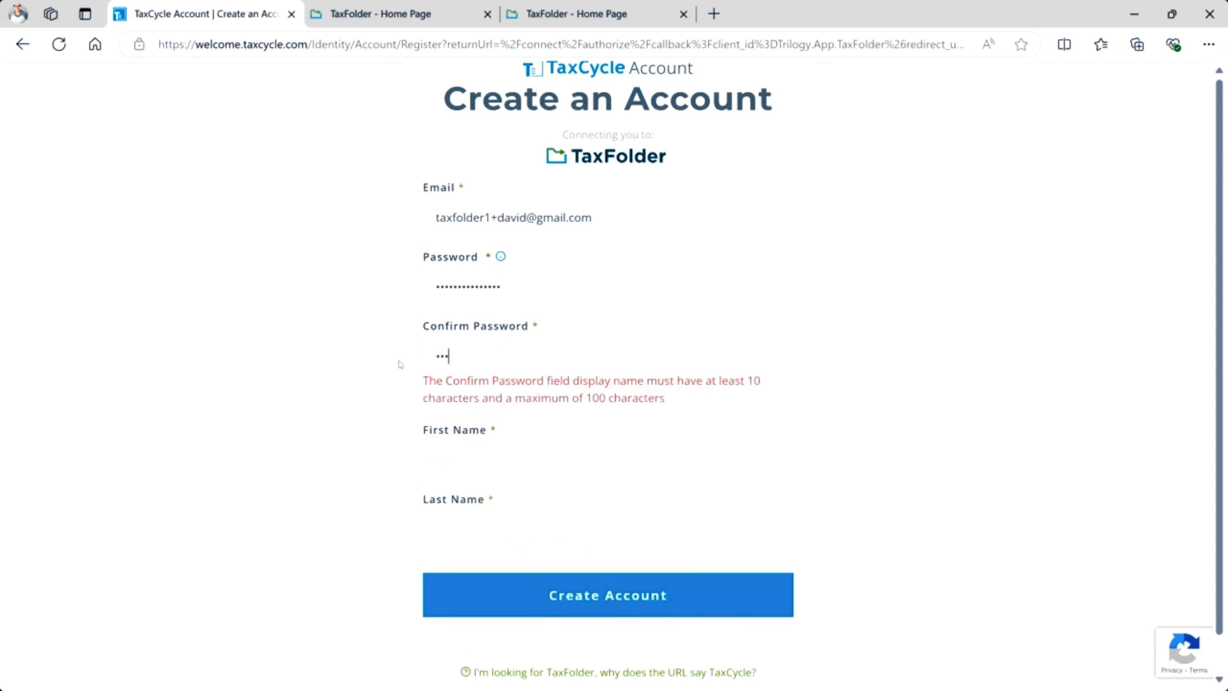
text(••••)
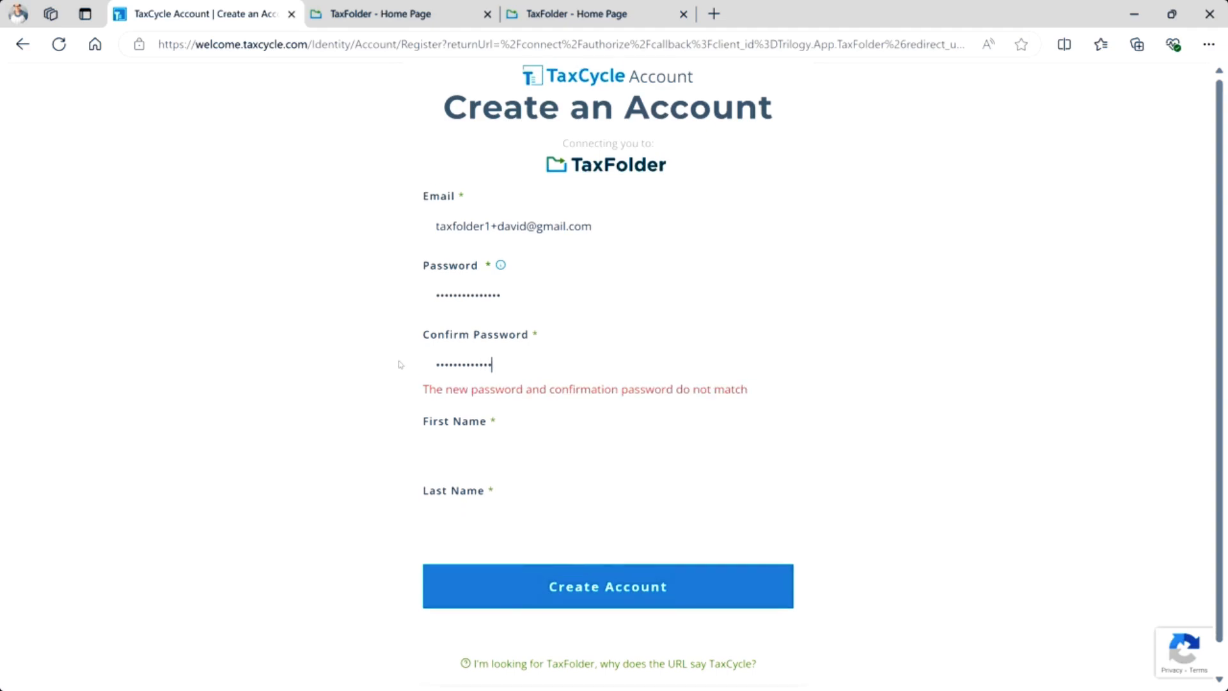
text(••)
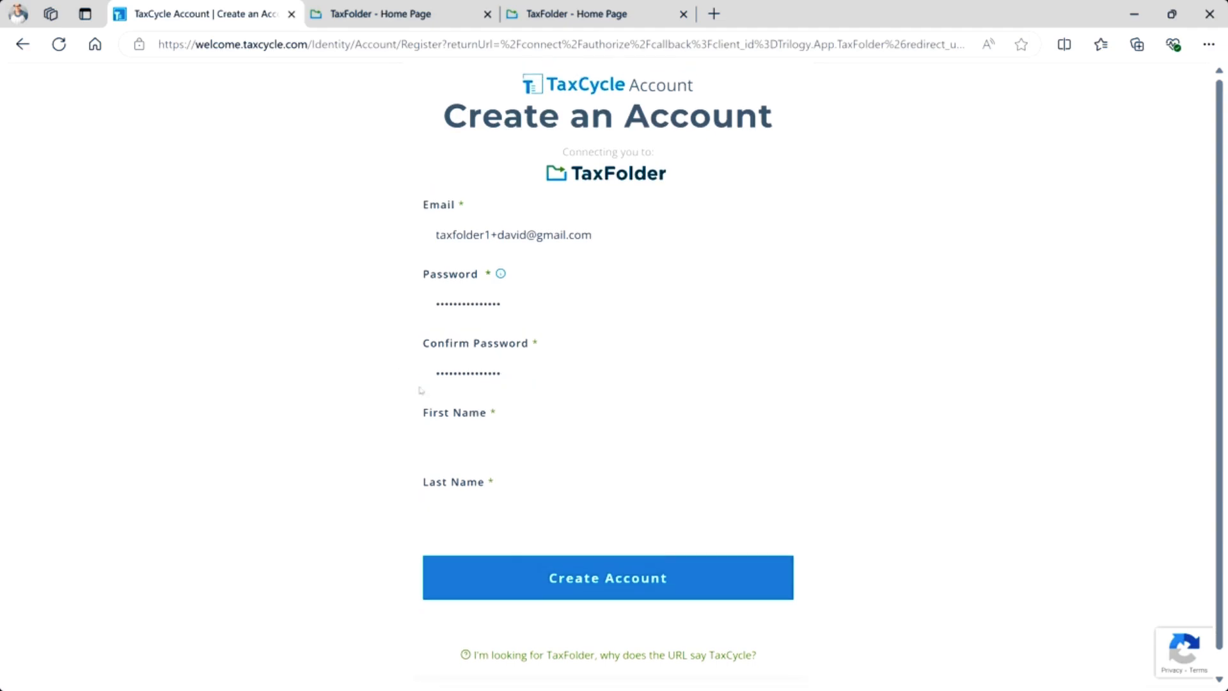
text(dAVID)
Fix the first name's capitalization, enter the last name, and create the account.
key(Tab)
key(shift+Tab)
key(Caps_Lock)
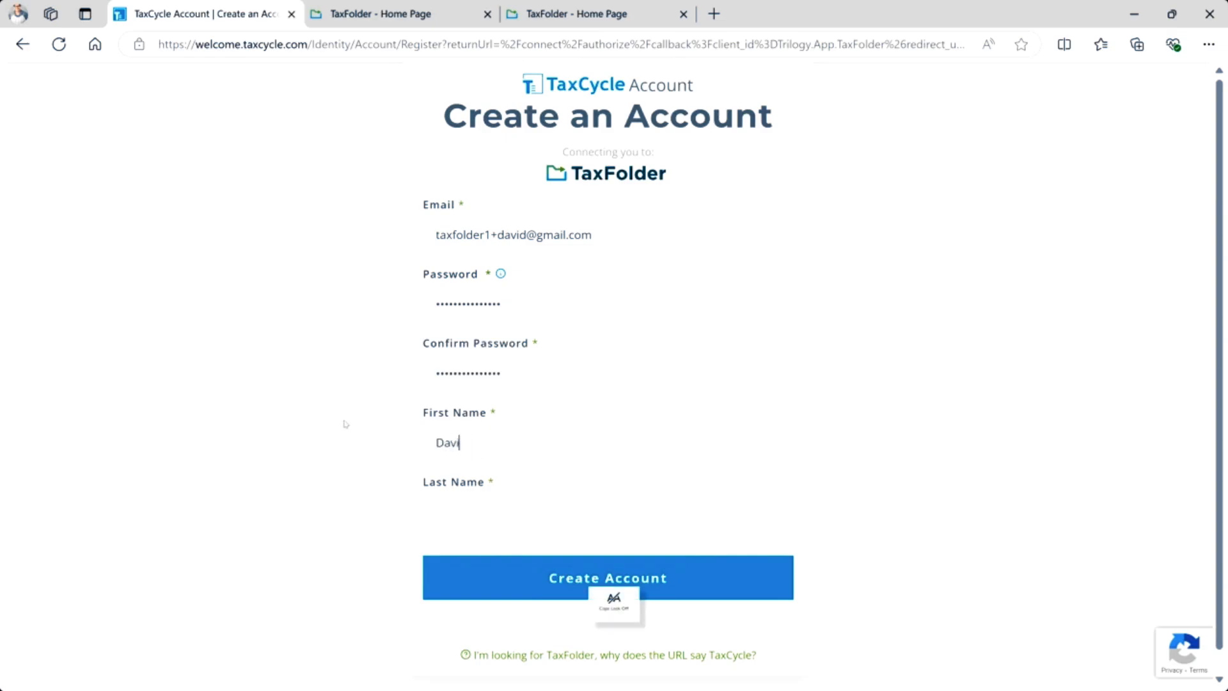
key(Tab)
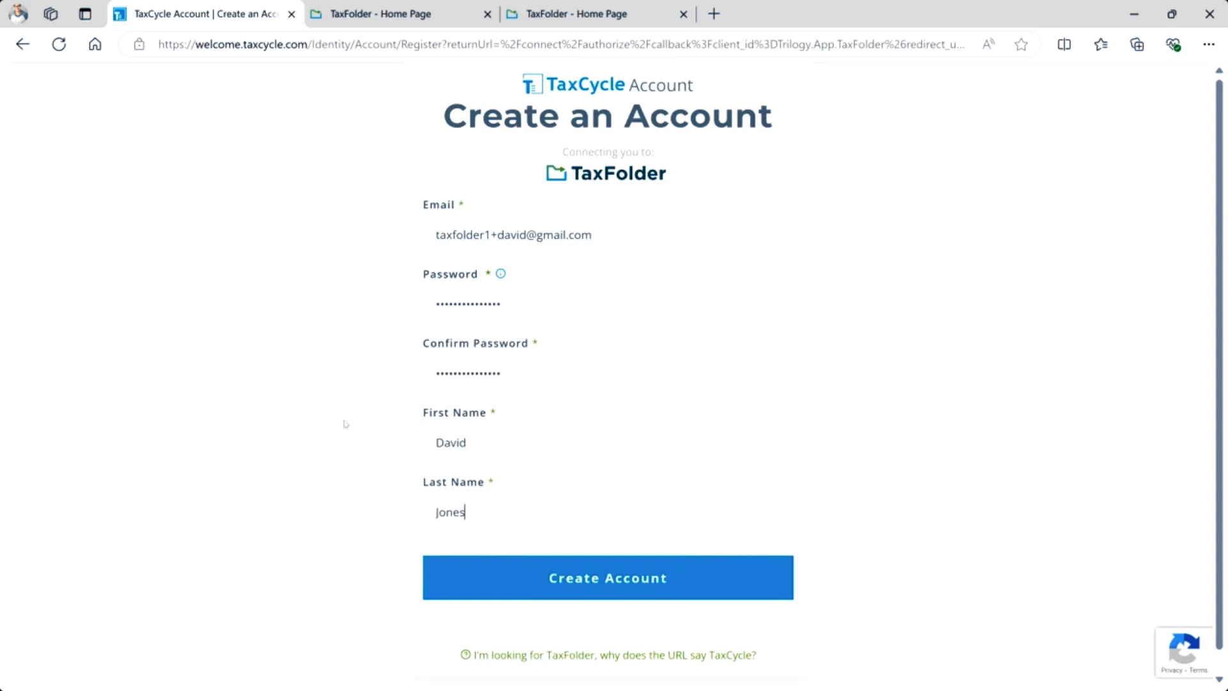
click(536, 574)
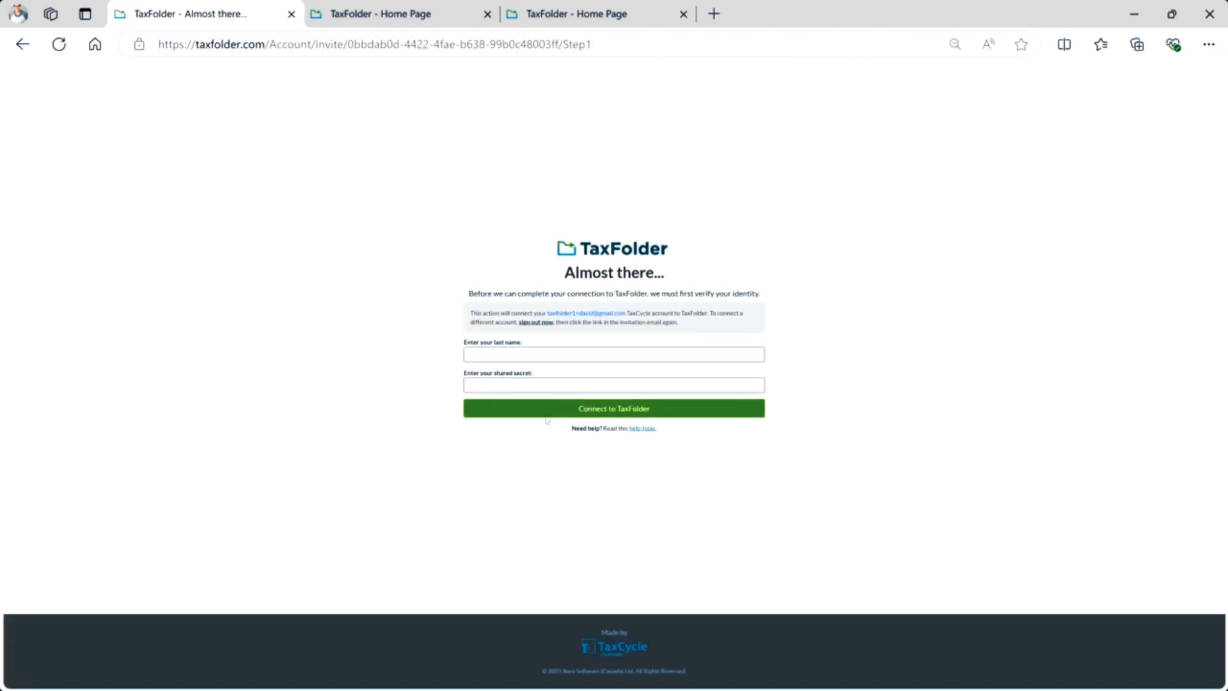
Enter the last name for identity verification, then switch to Gmail for the shared secret.
click(548, 348)
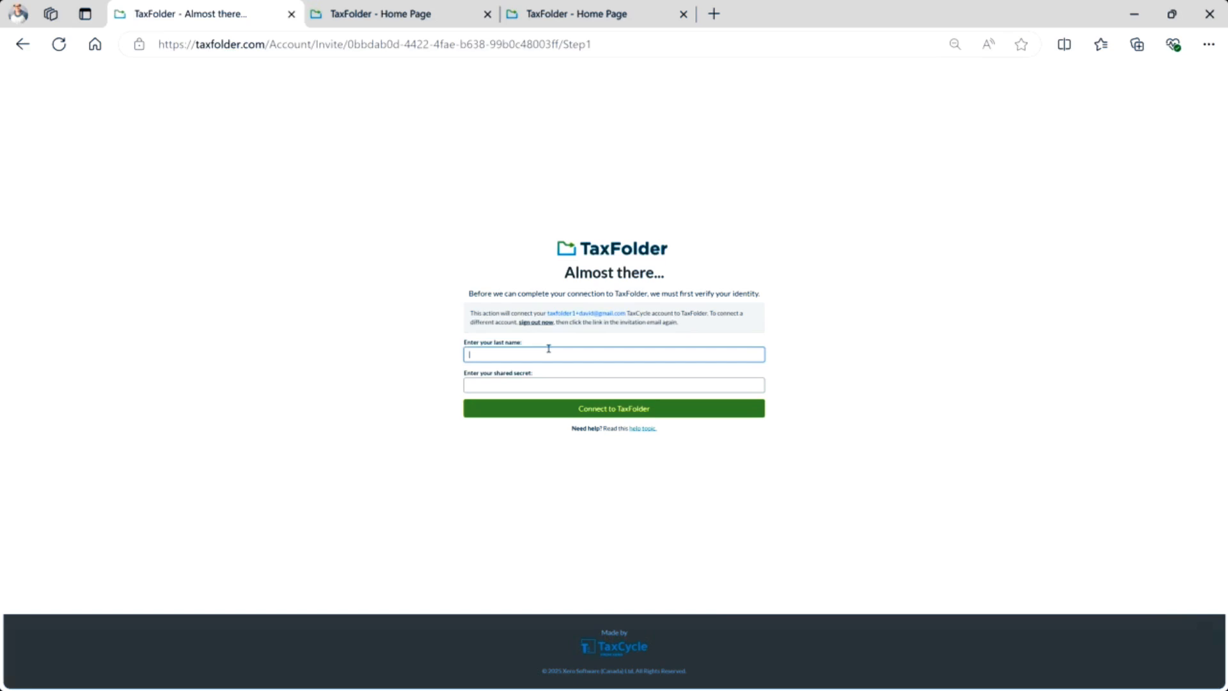
text(Jones)
click(530, 383)
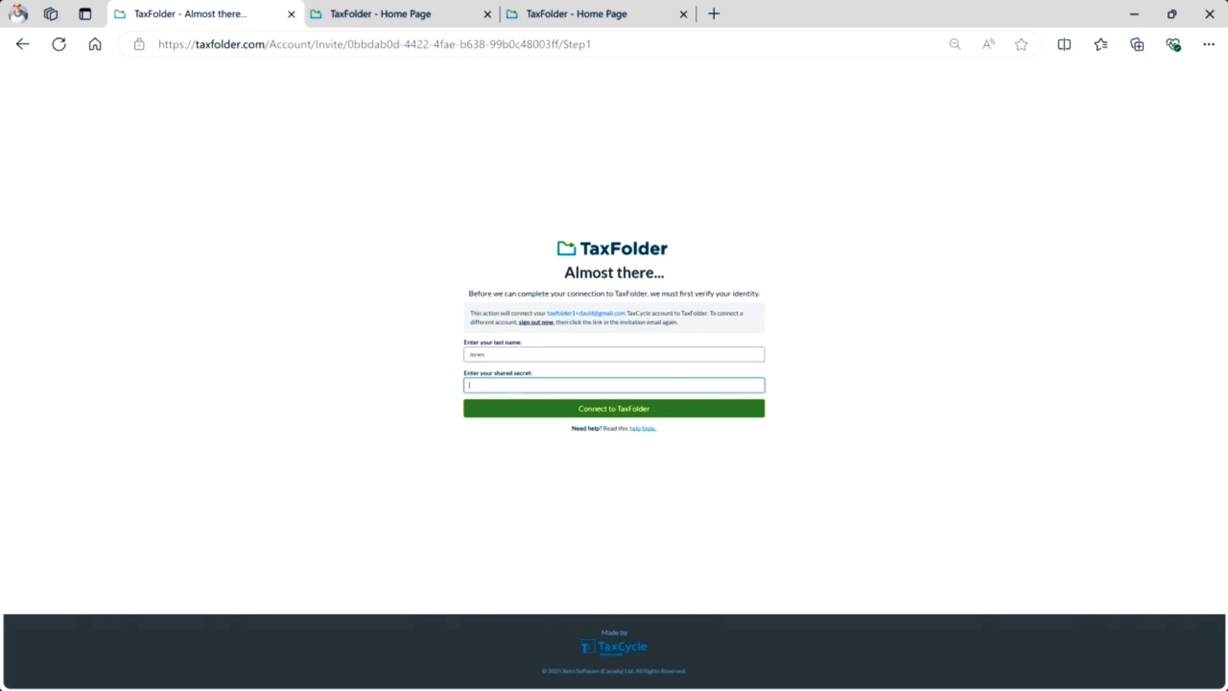
key(alt+Tab)
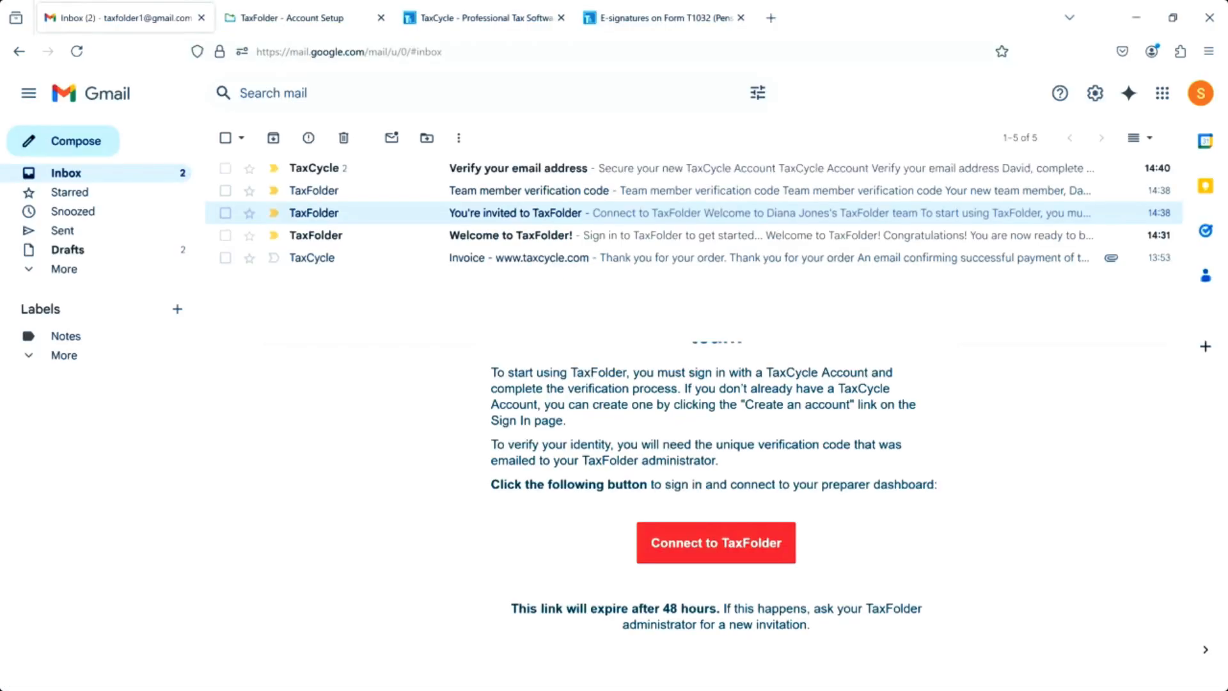
Copy the code from the Team member verification code email and return to TaxFolder.
click(485, 191)
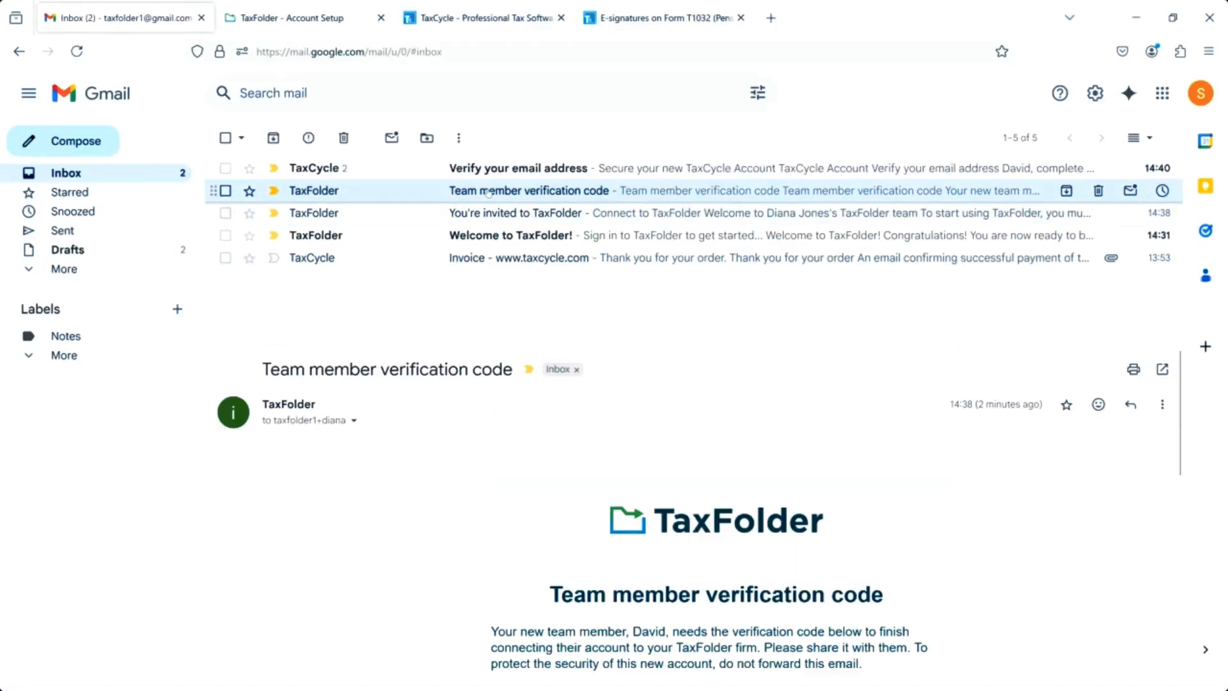
scroll(687, 593, down, 5)
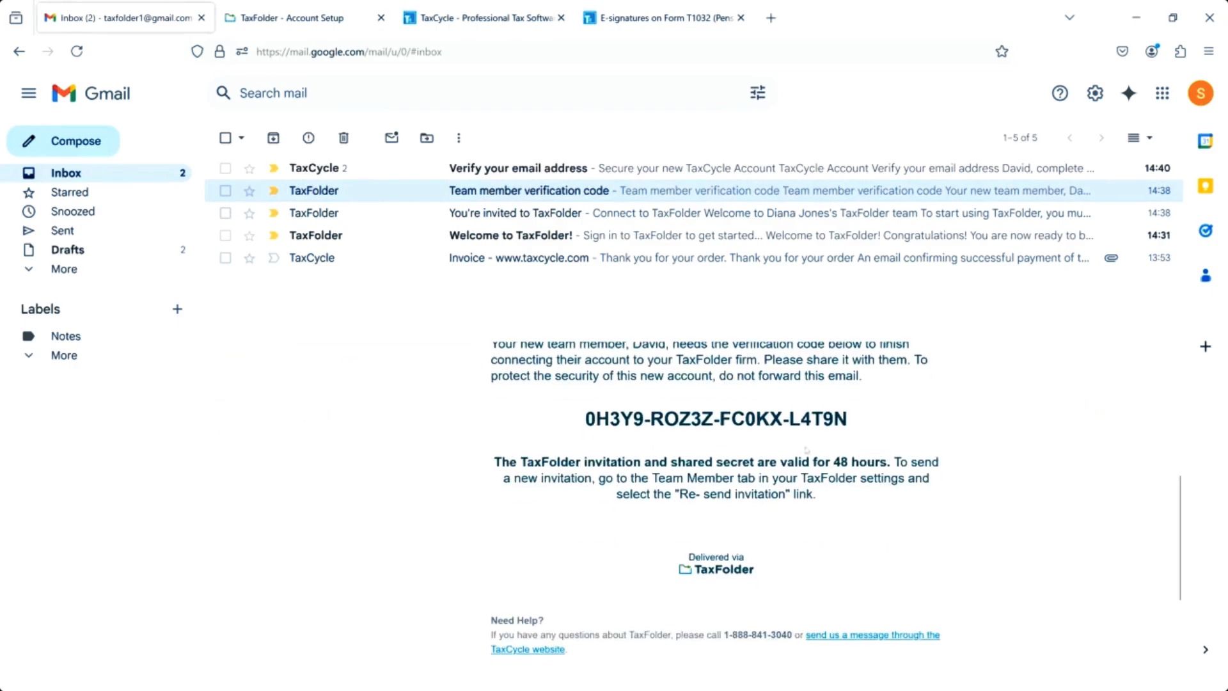
drag(848, 418, 583, 412)
key(ctrl+c)
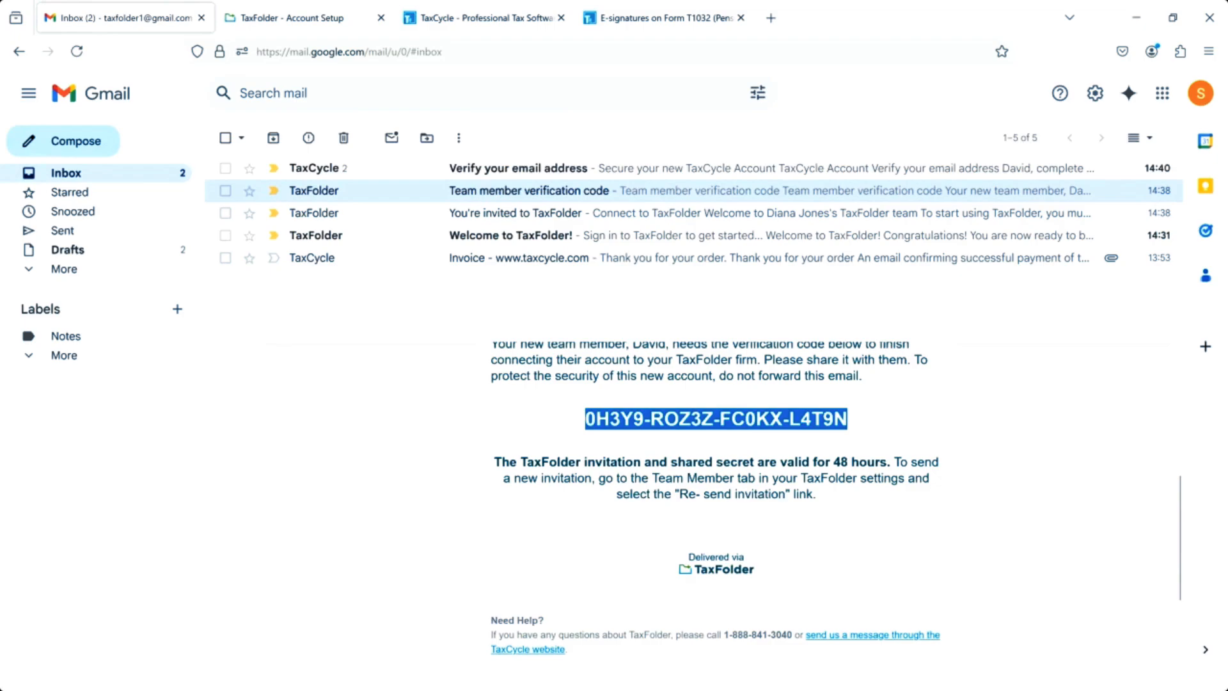
key(alt+Tab)
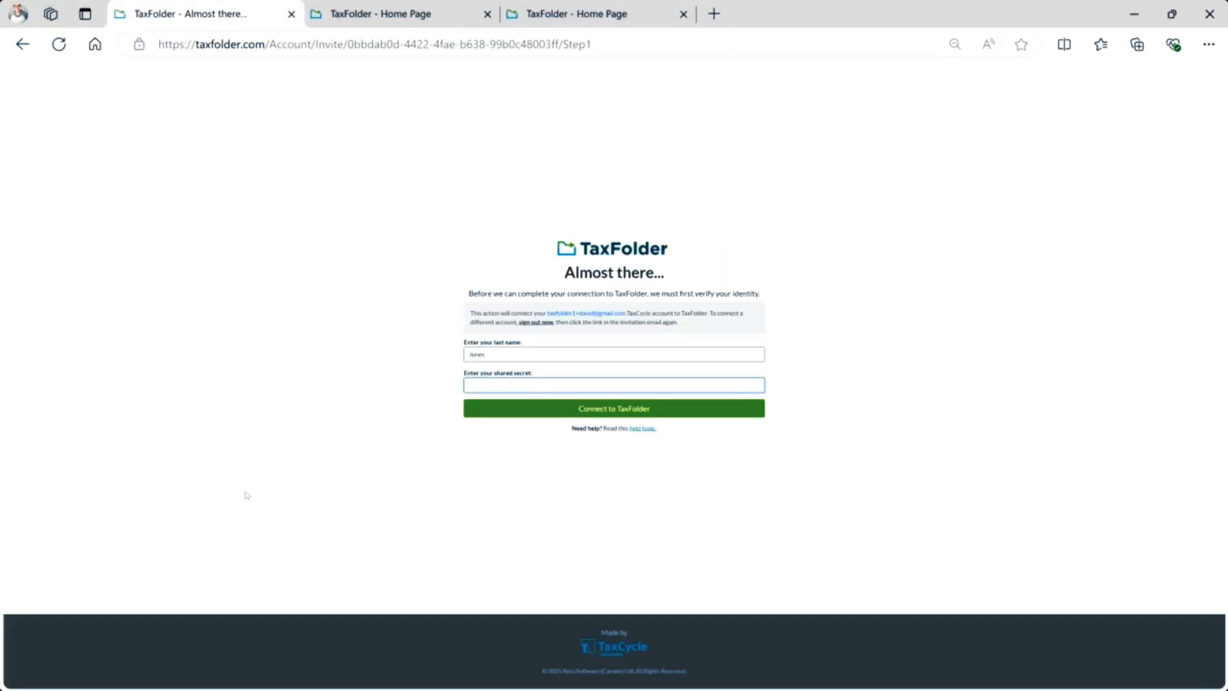
Submit the pasted shared secret, then correct the last name to the registered one and reconnect.
key(ctrl+v)
click(614, 410)
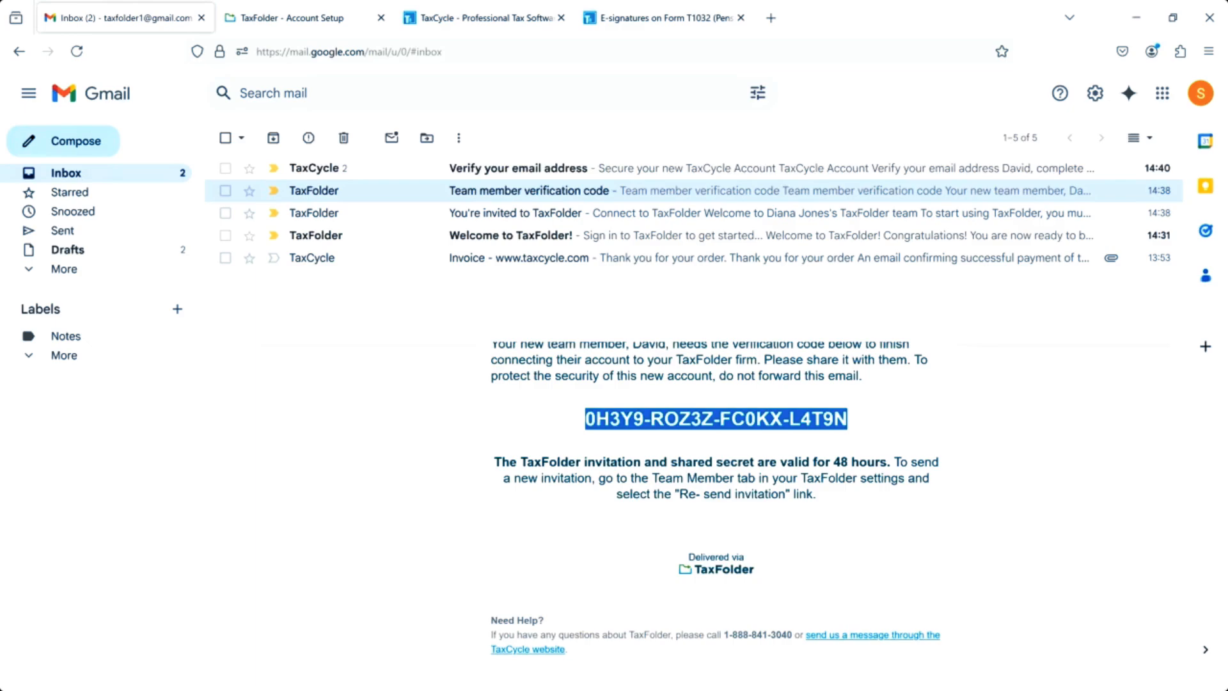
click(277, 21)
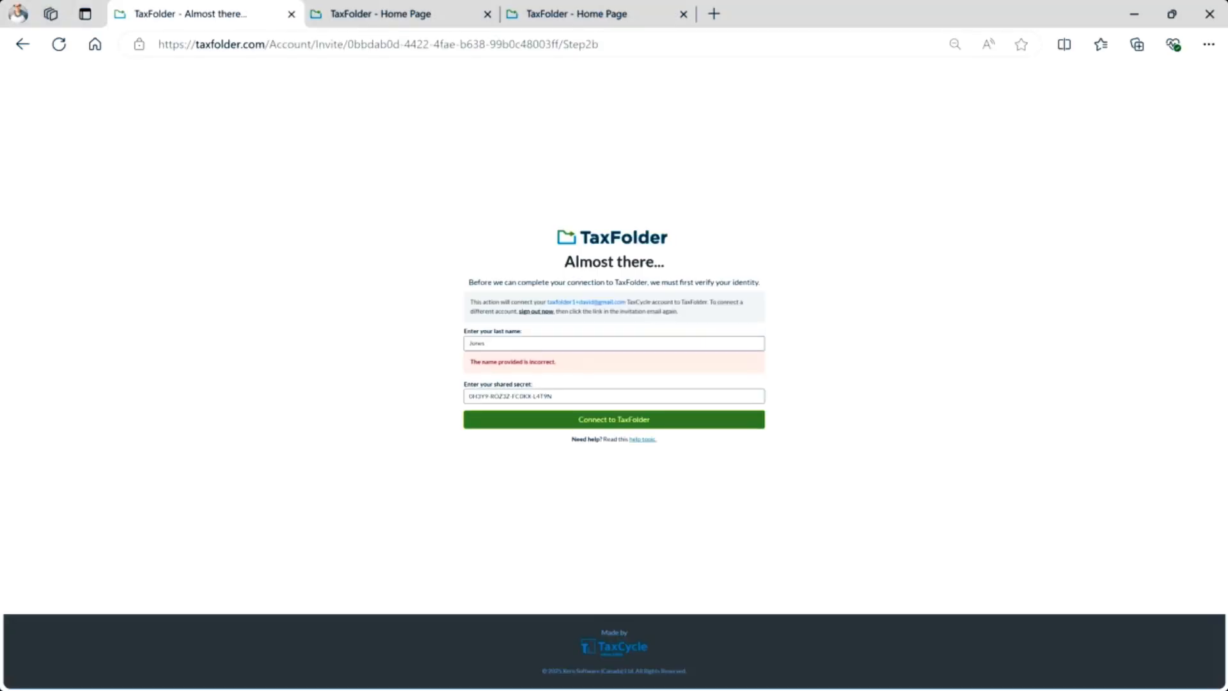
drag(504, 342, 356, 343)
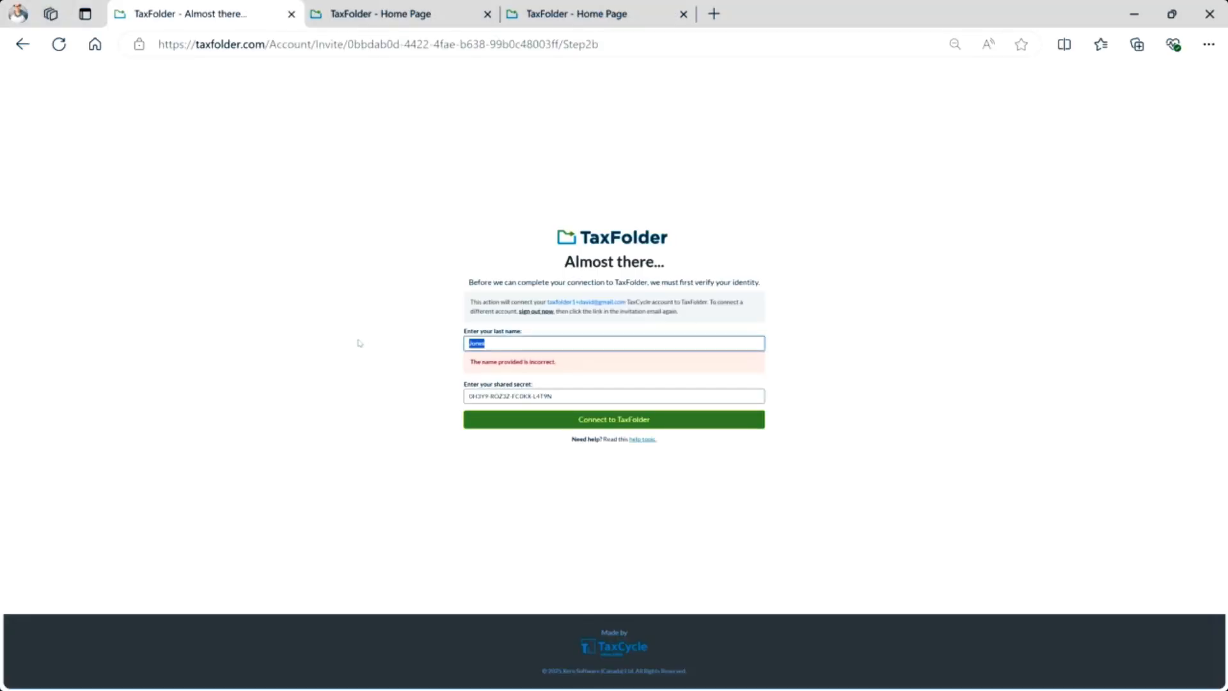
text(Smith)
click(516, 422)
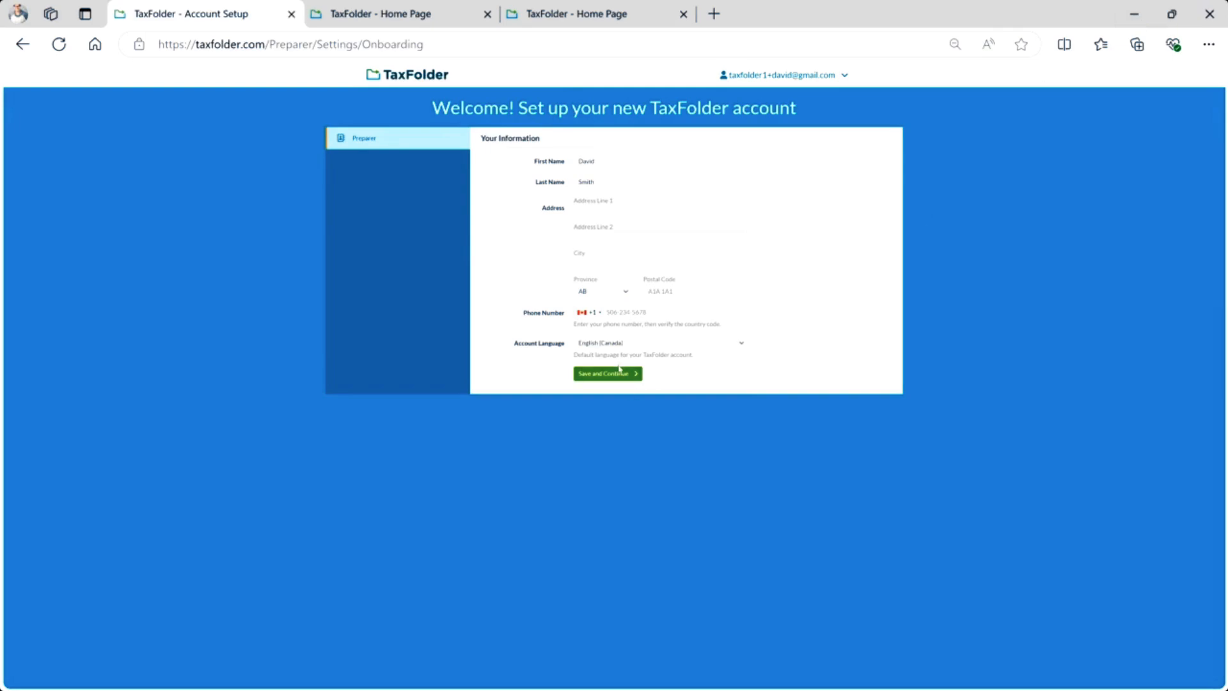
Autofill the preparer's address and phone from saved details and save them.
click(616, 214)
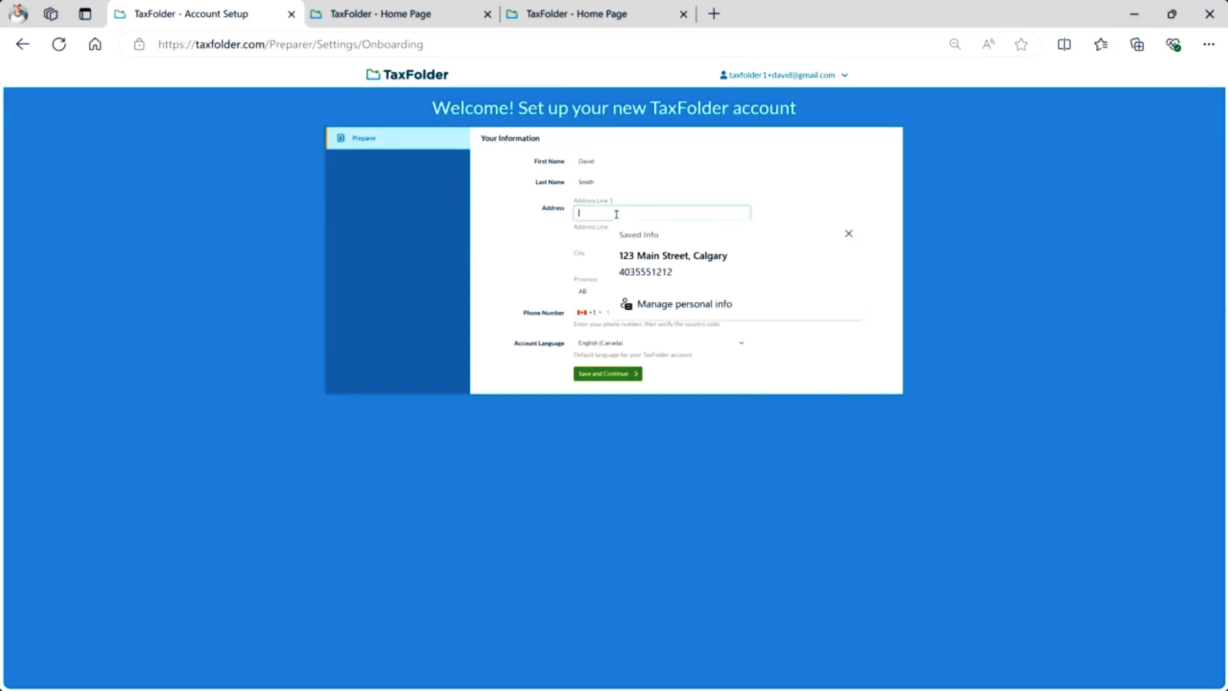
click(672, 262)
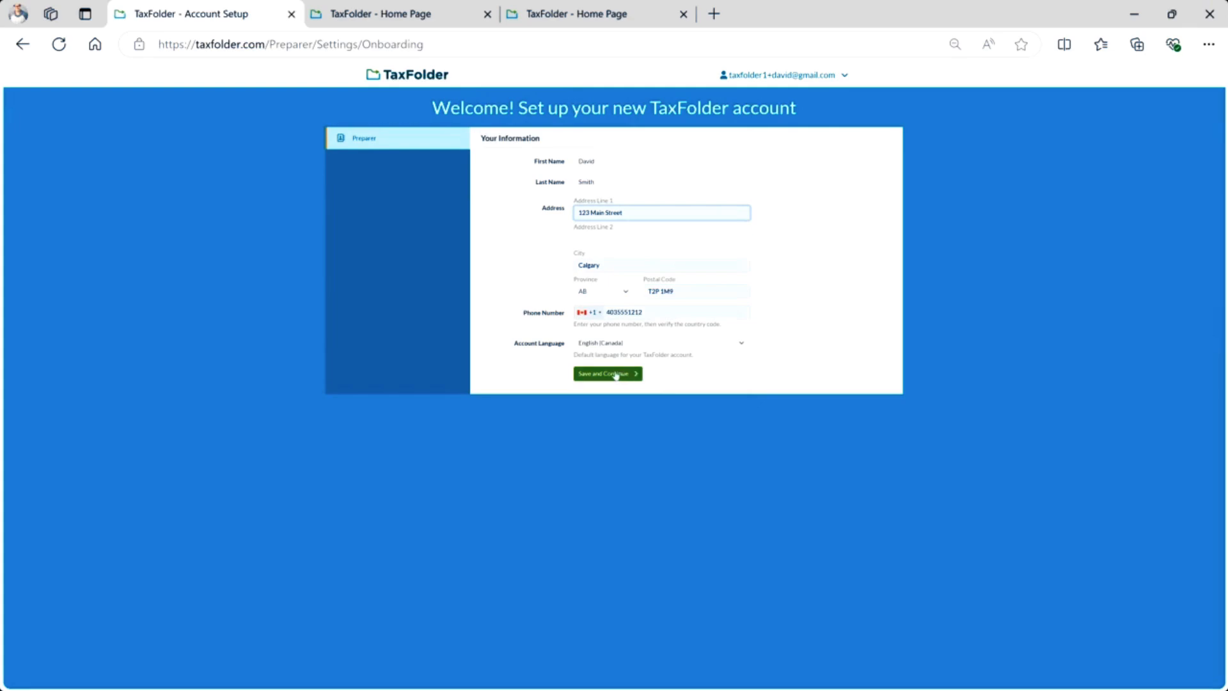
click(615, 374)
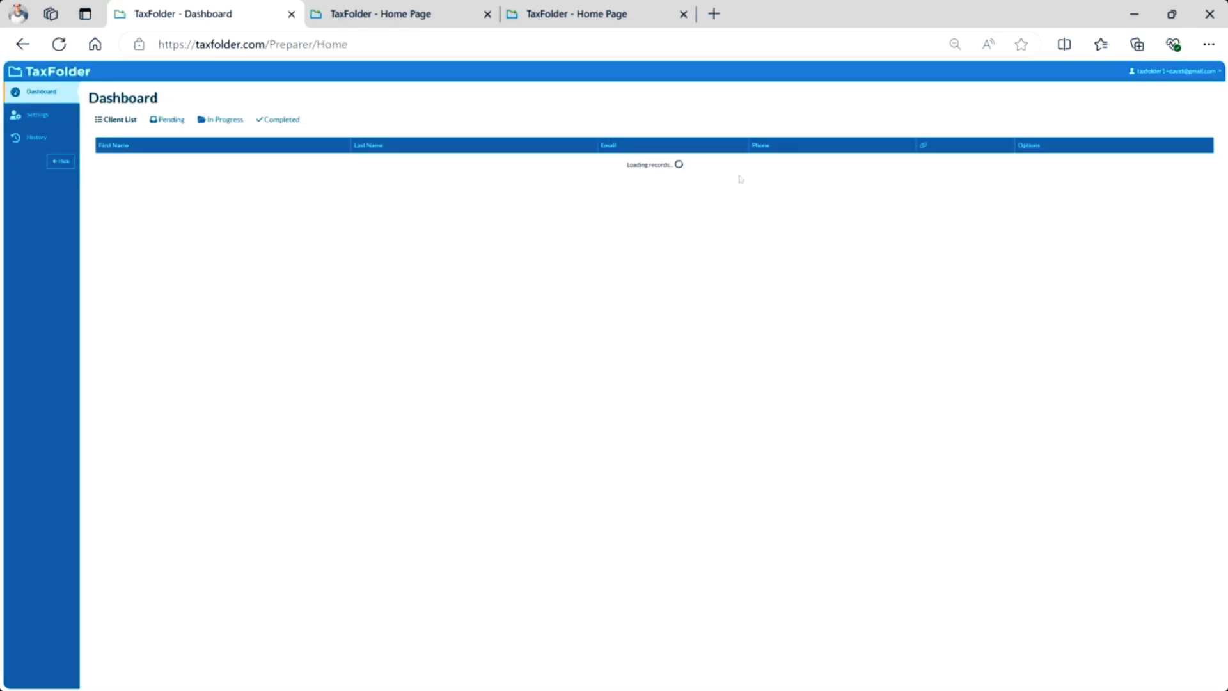
Minimize the preparer's Edge window and advance admin setup from Manage Team to Notifications.
click(1136, 16)
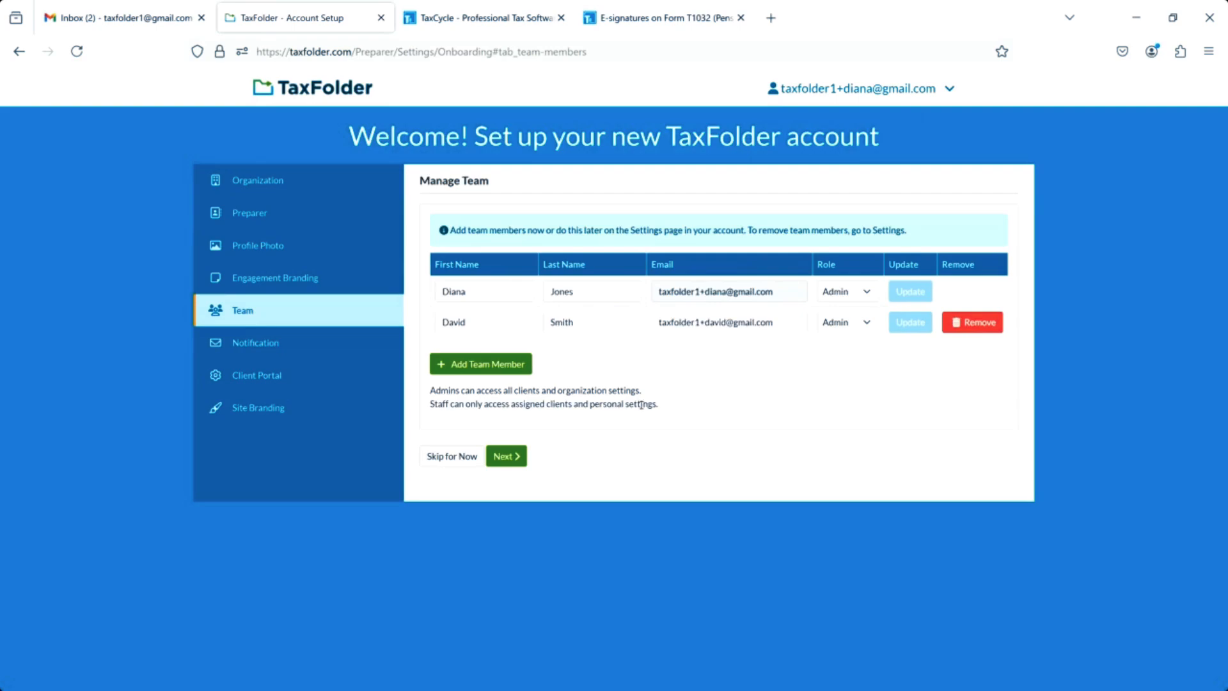
click(516, 458)
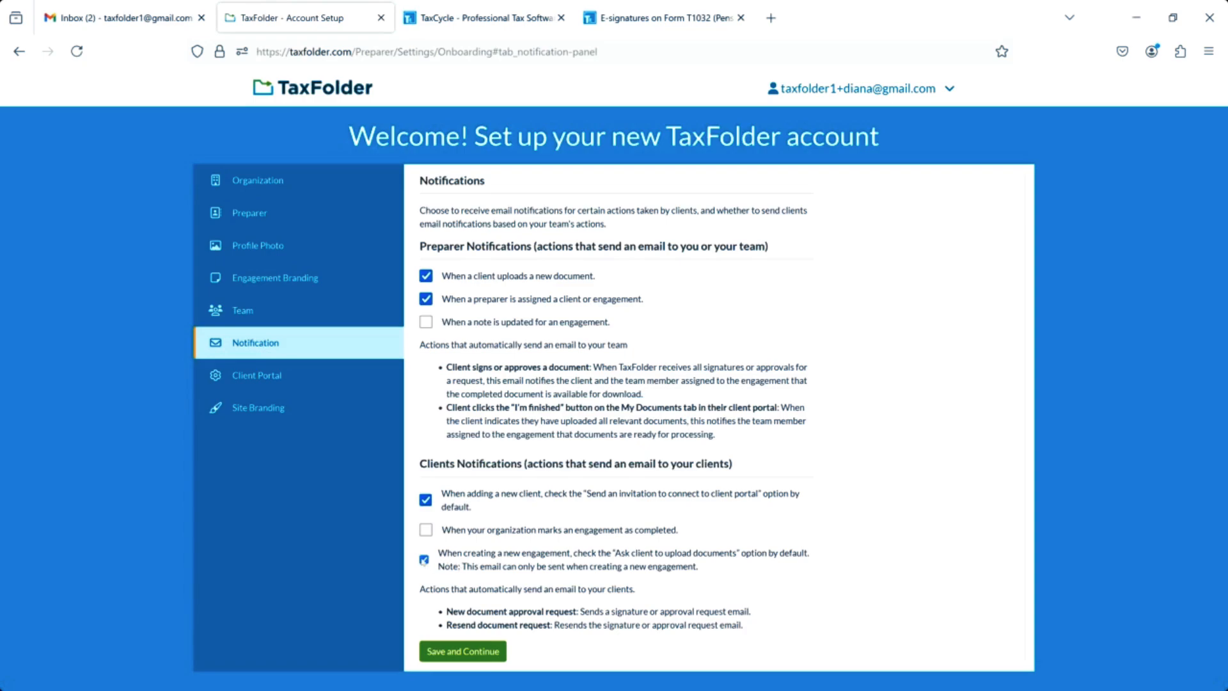
Save the Notification and Client Portal settings unchanged, keeping client uploads allowed.
click(478, 652)
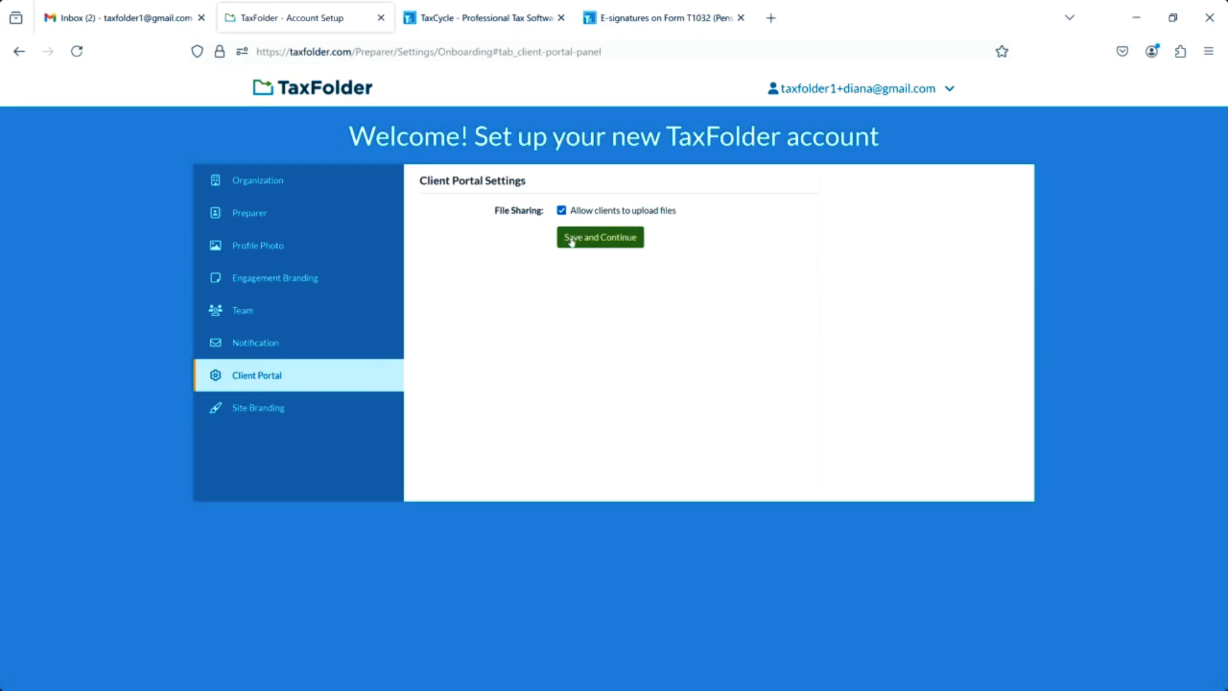
click(572, 239)
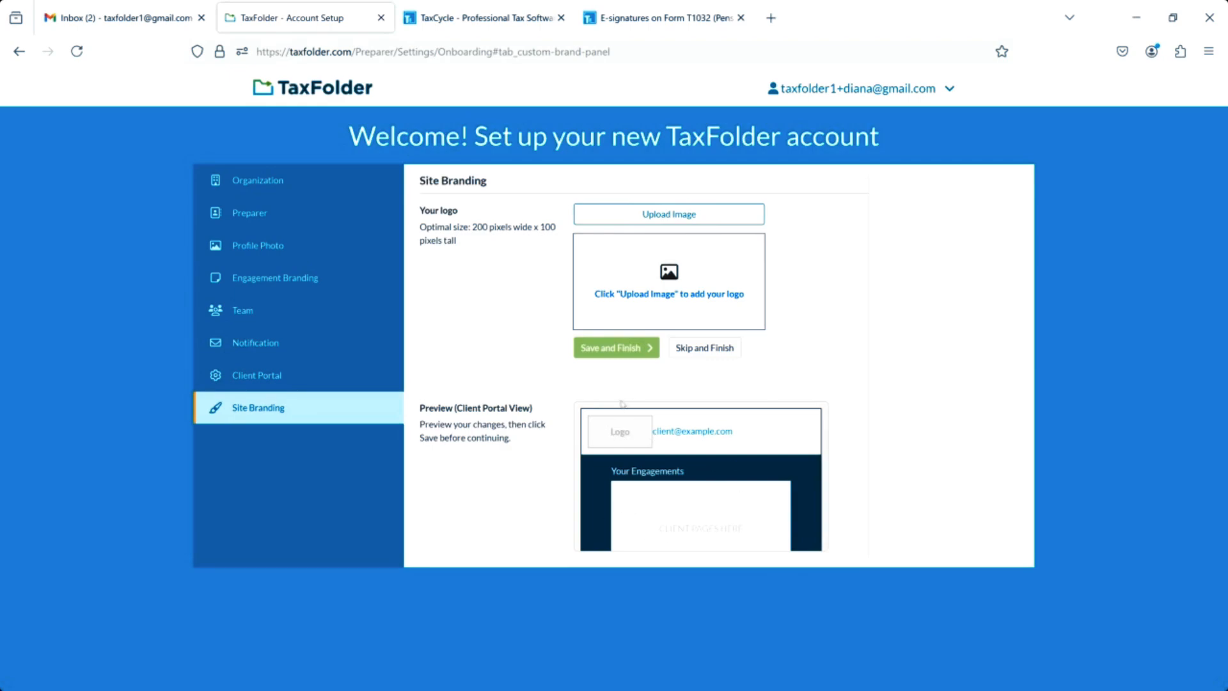
Finish setup without a logo, review the Team list in Account Settings, then switch to TaxCycle.
click(701, 353)
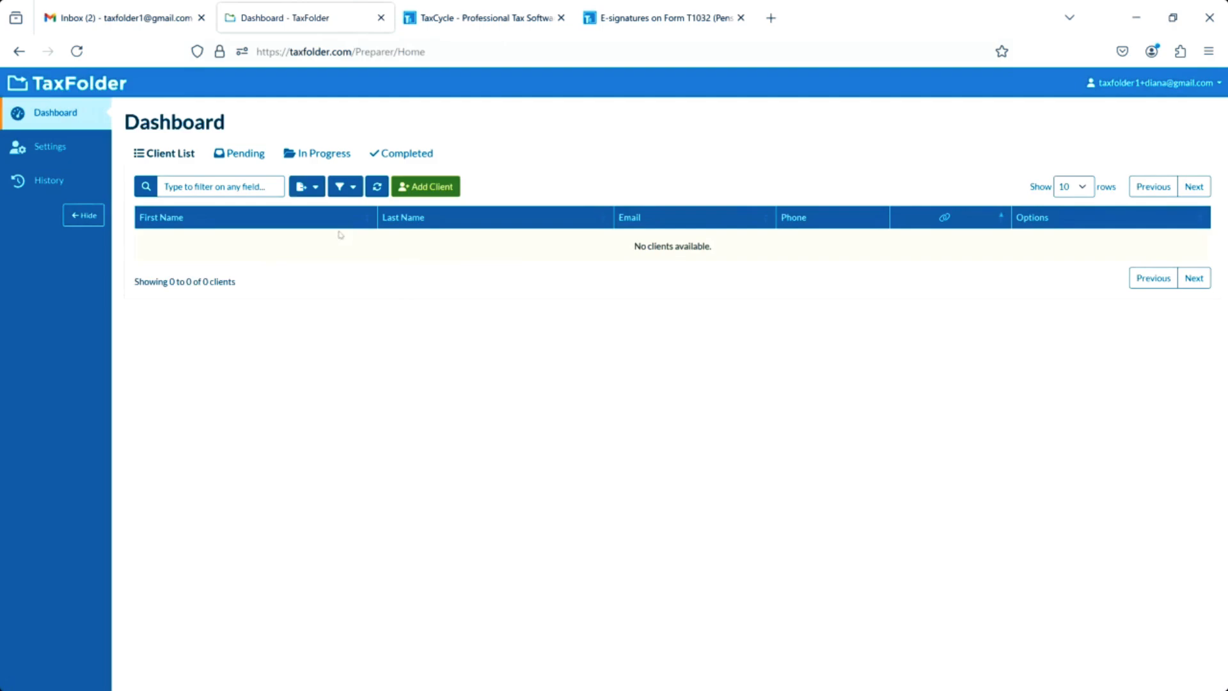
click(43, 152)
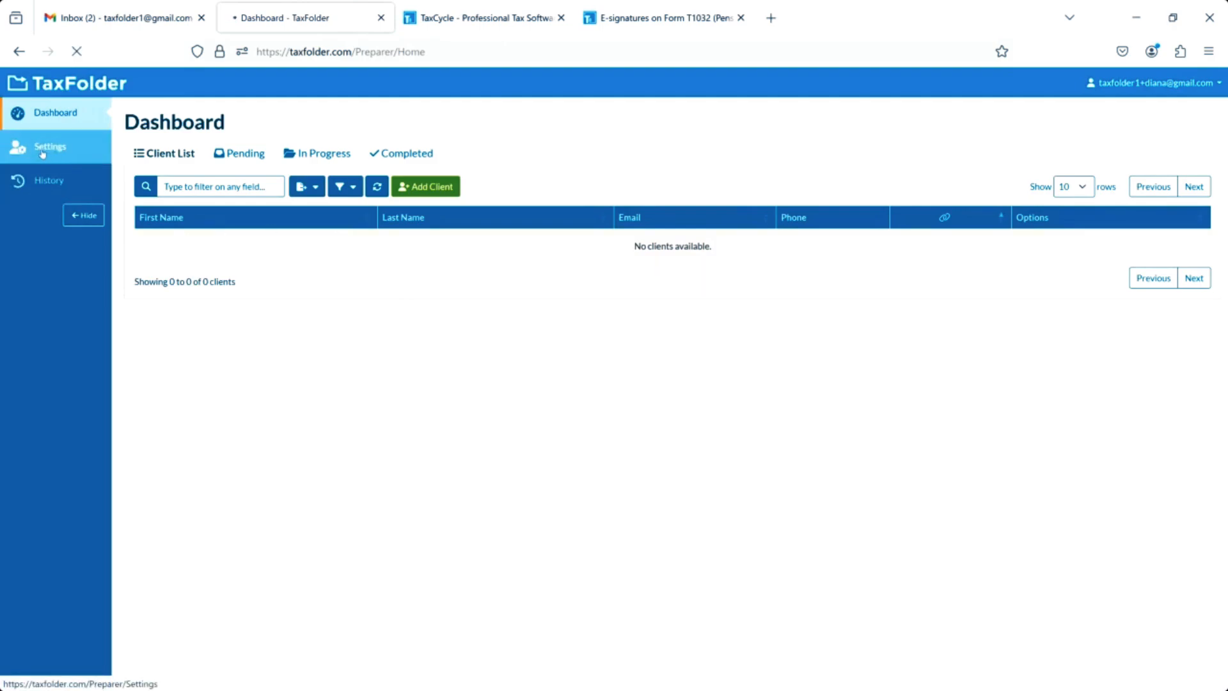
click(154, 215)
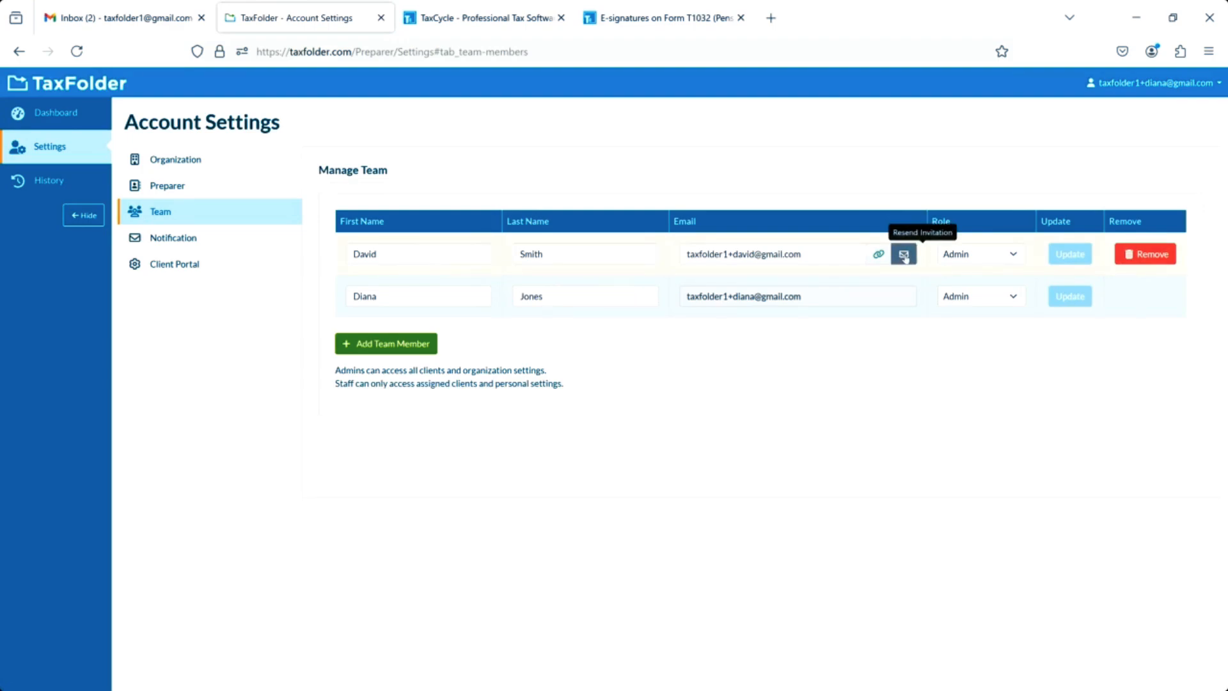
mouse_move(877, 256)
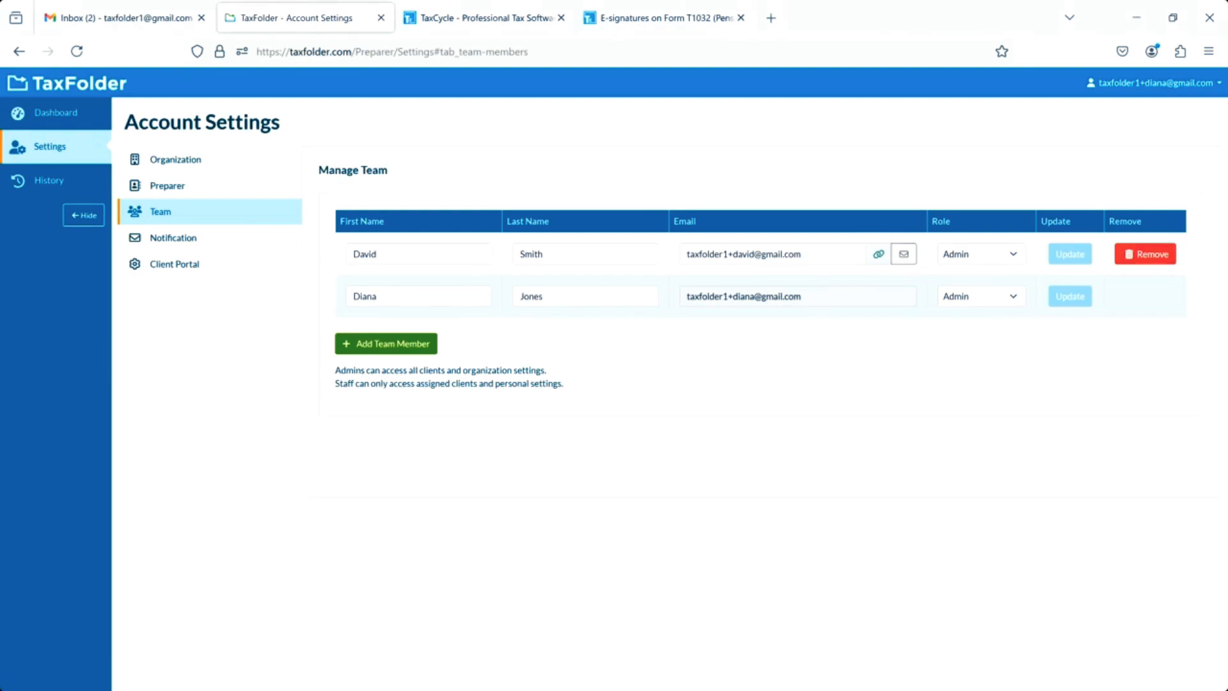
key(alt+Tab)
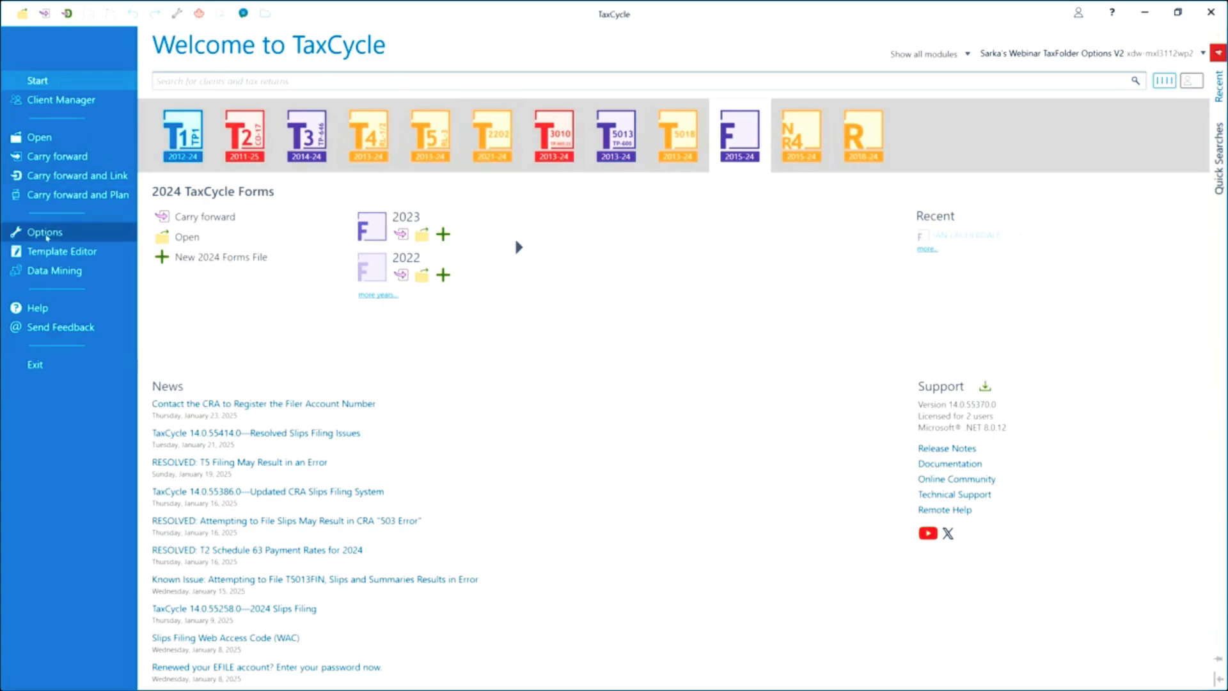
Show the Service Providers > TaxFolder options page, with invite-clients and upload-documents print options both checked.
click(45, 234)
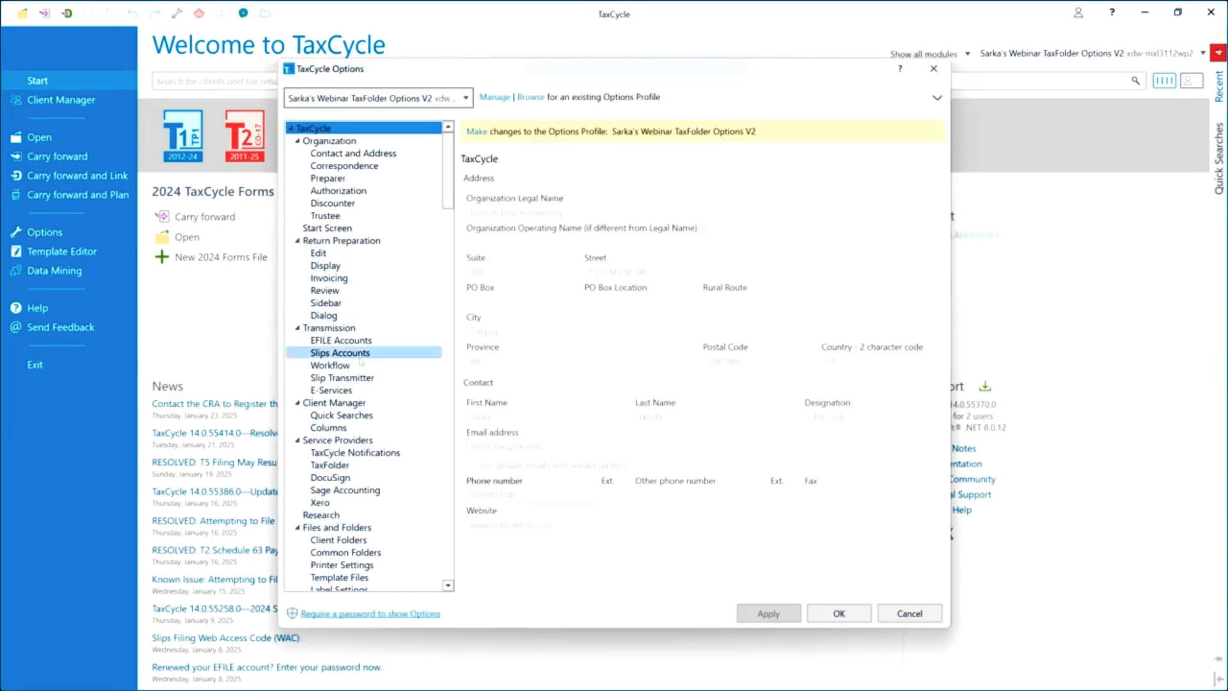
scroll(361, 384, down, 2)
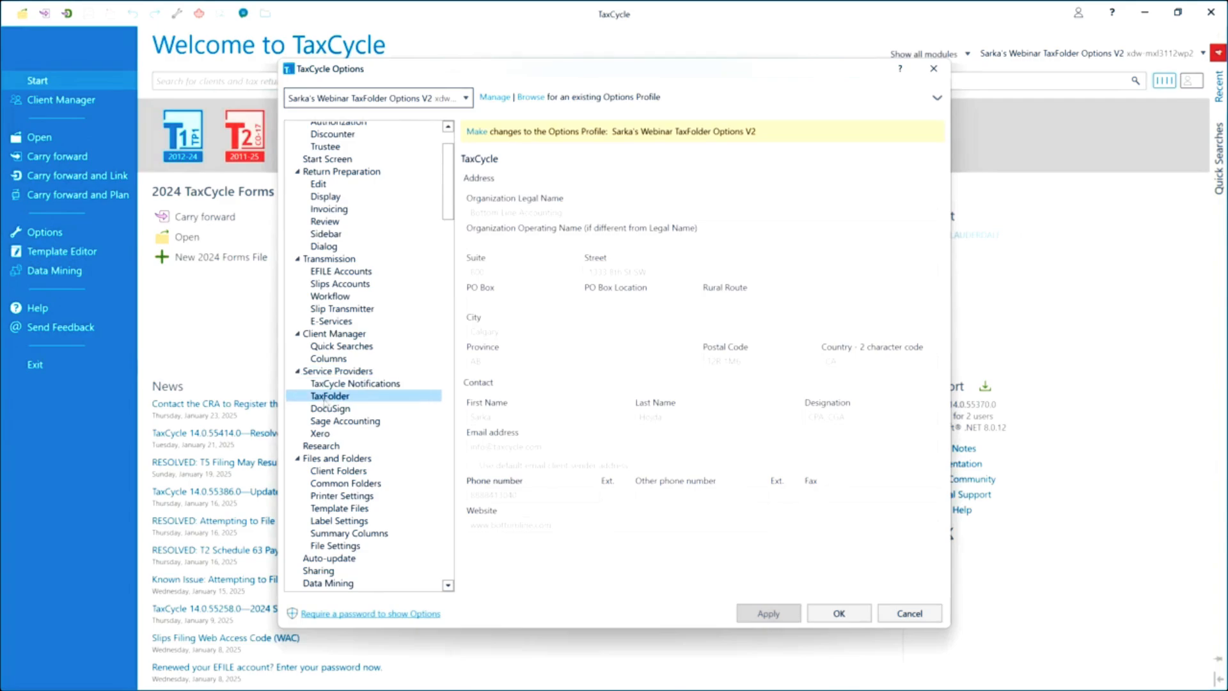
click(327, 398)
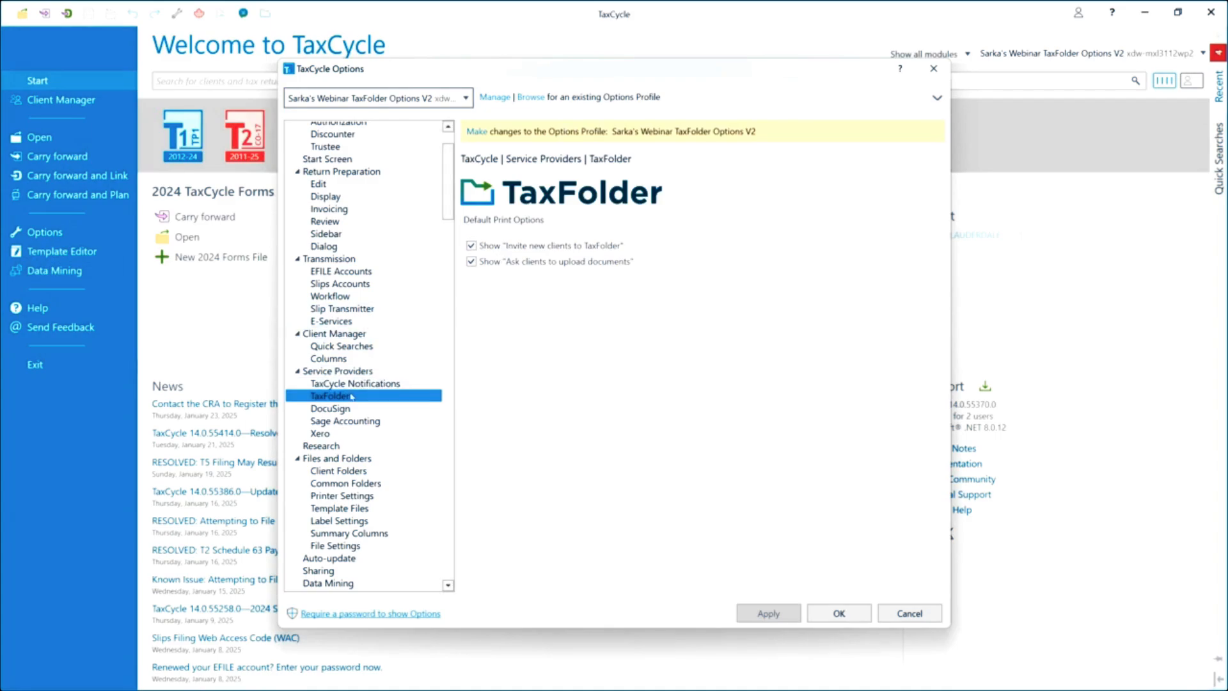
scroll(351, 396, down, 1)
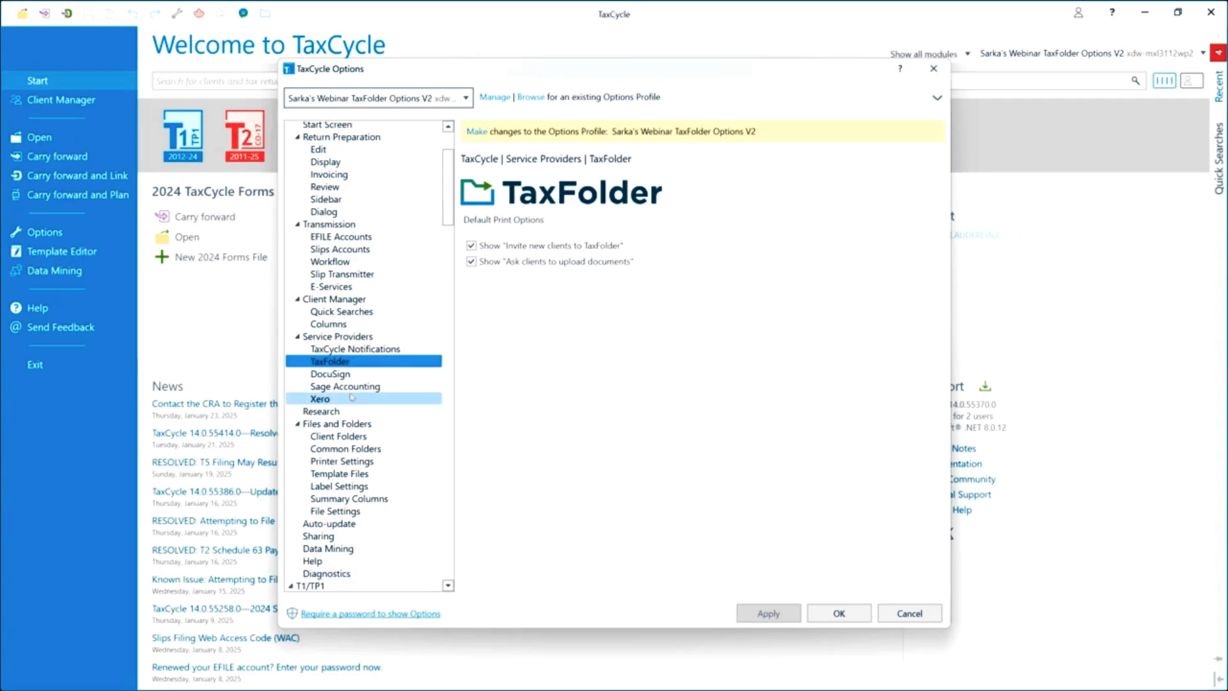
scroll(351, 397, down, 6)
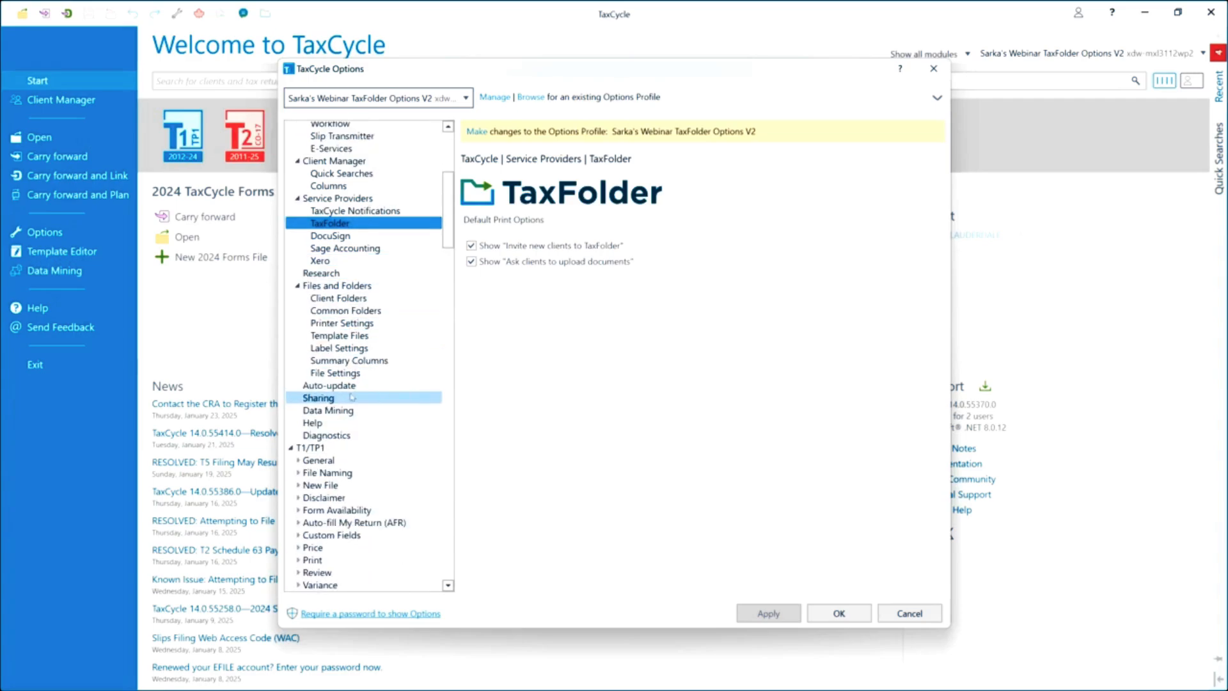
scroll(351, 397, down, 3)
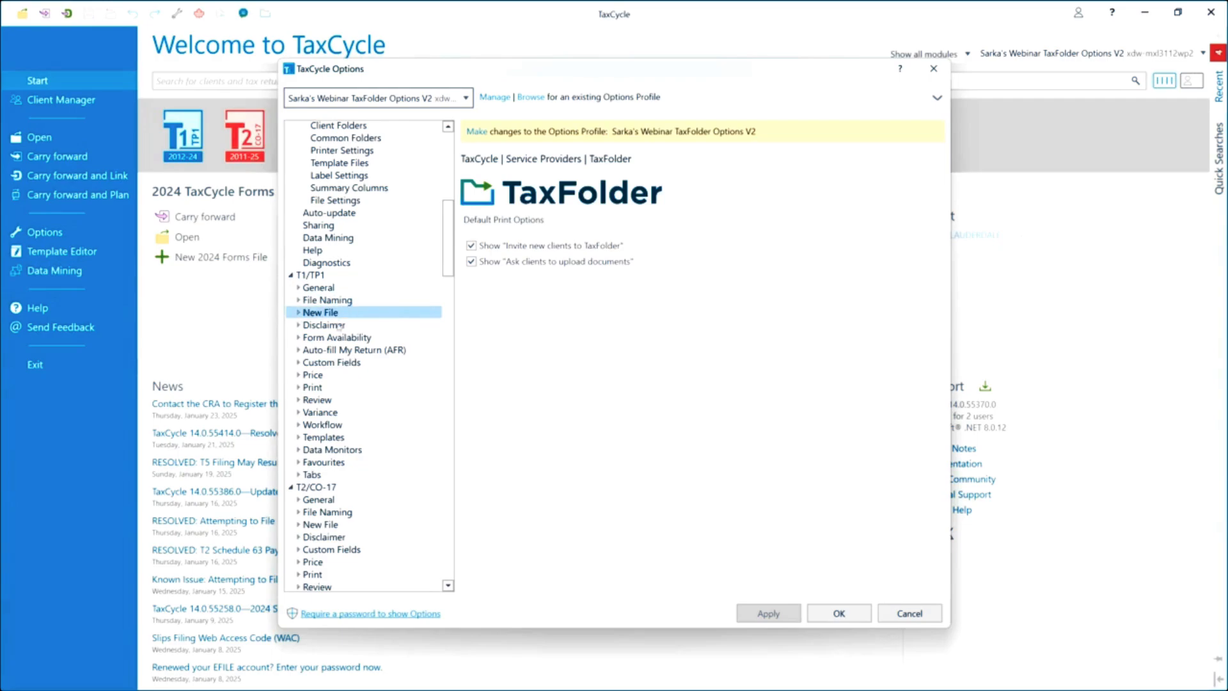
View the 2024 T1/TP1 custom fields to check the TaxFolder Yes/No field.
click(325, 363)
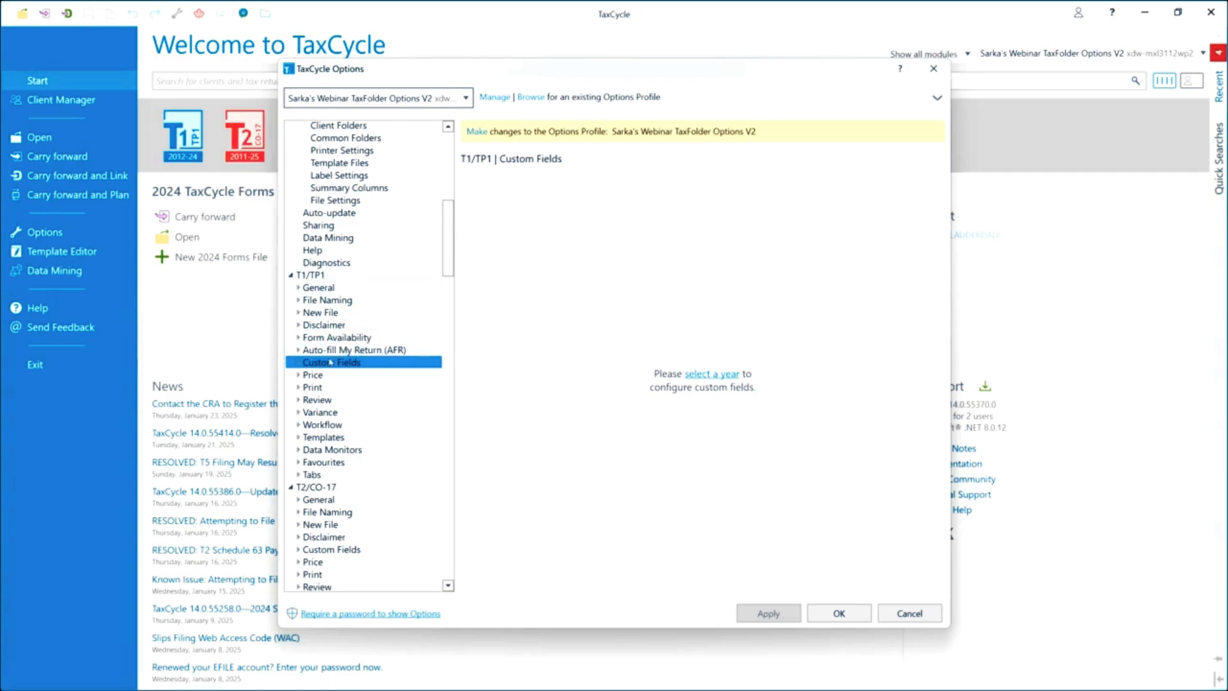
click(298, 363)
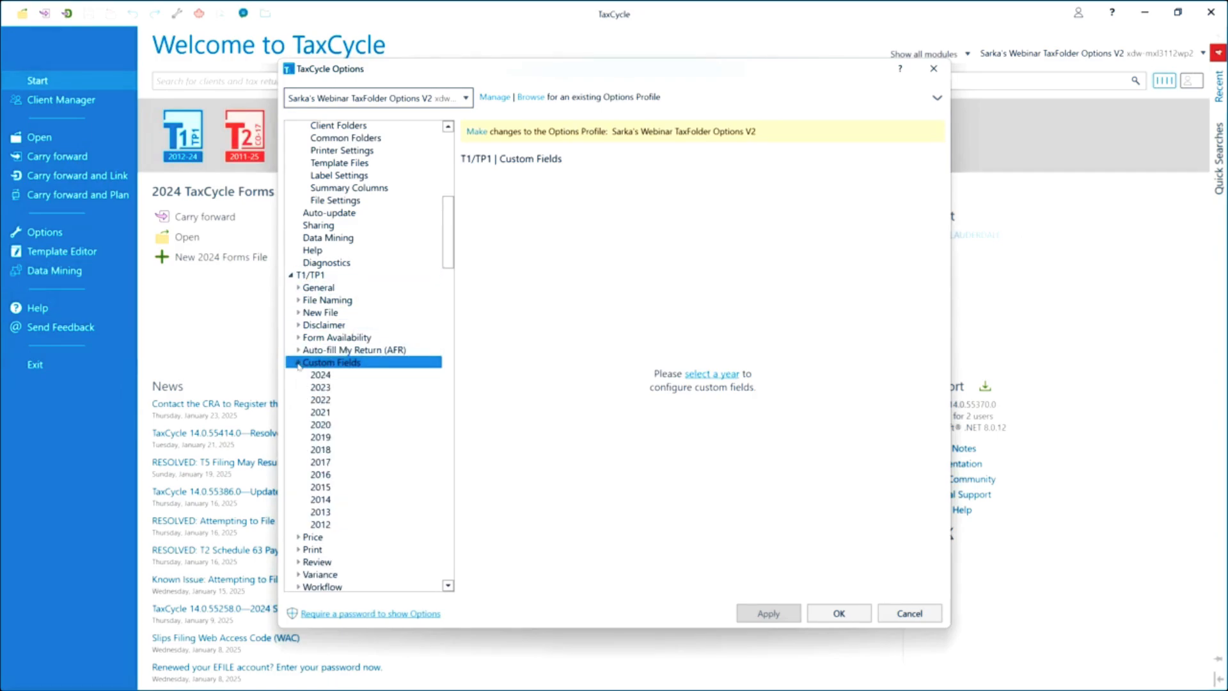
click(333, 376)
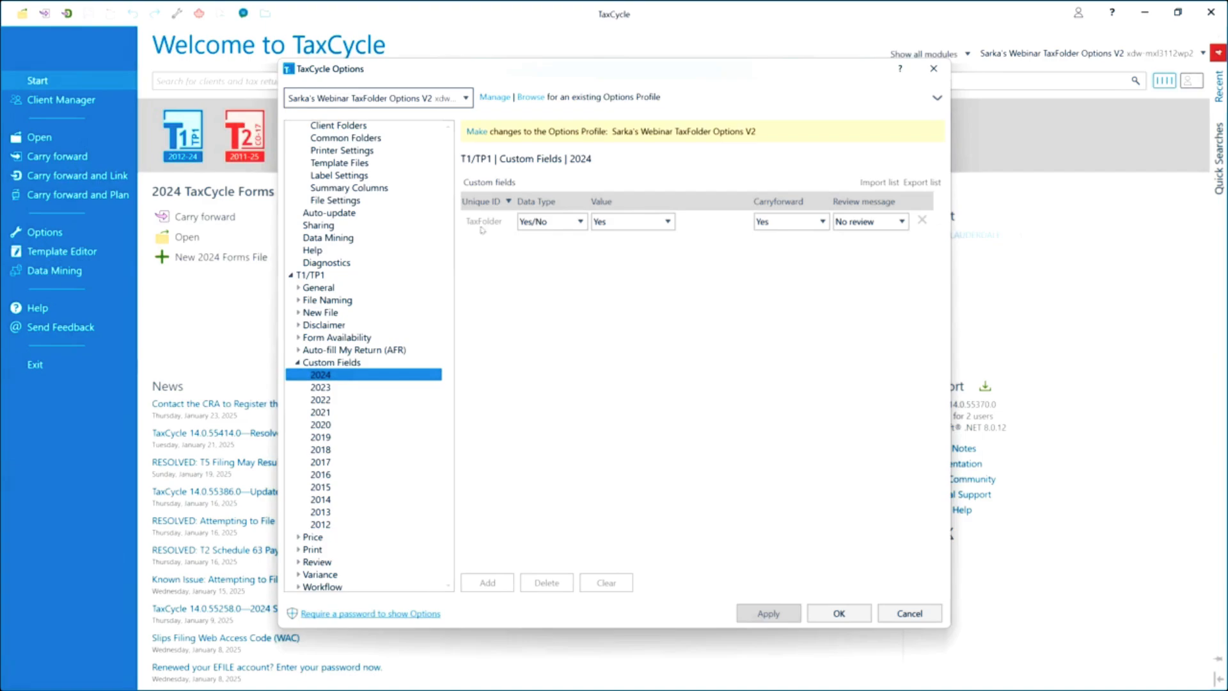
Collapse the custom fields years and display the 2024 T1/TP1 print sets.
click(298, 363)
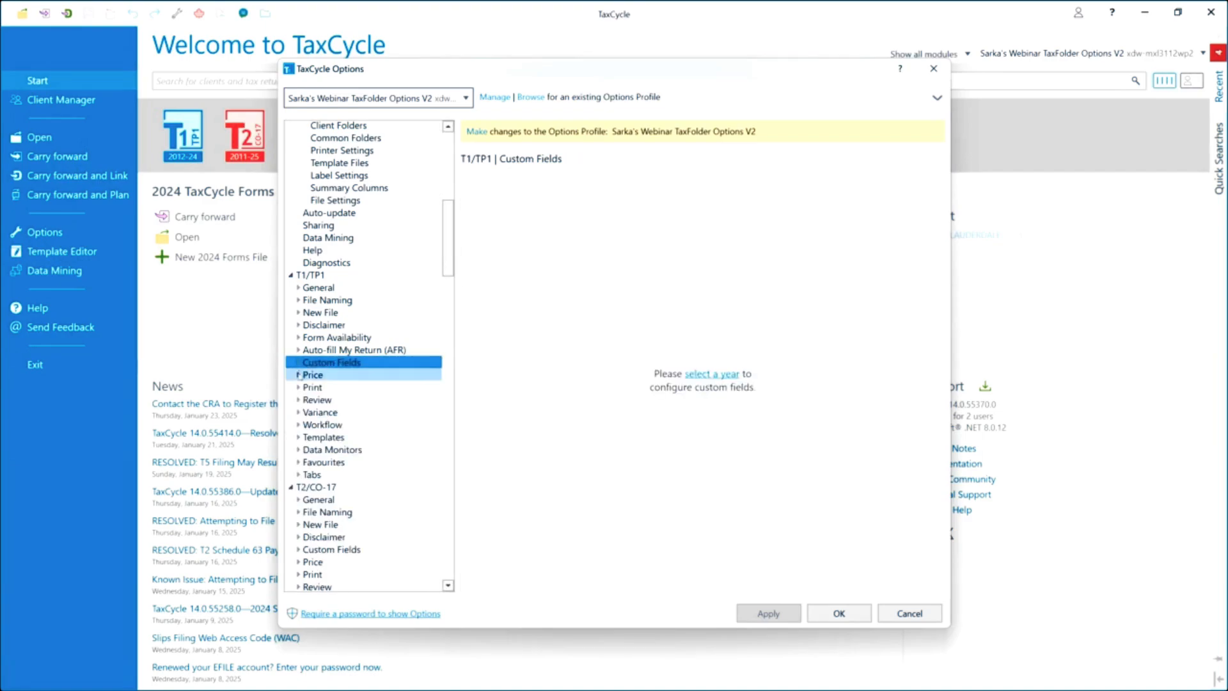
click(297, 387)
click(316, 399)
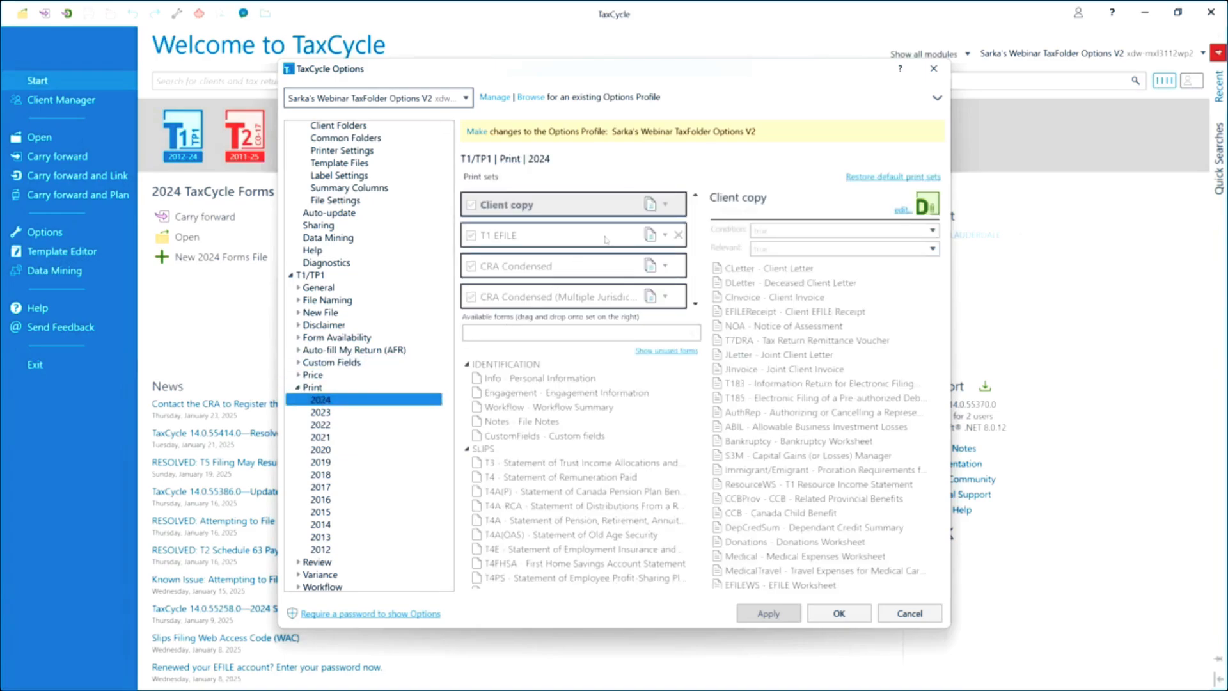
Make the options profile editable and open the E-signature print set's Print Configuration.
click(476, 132)
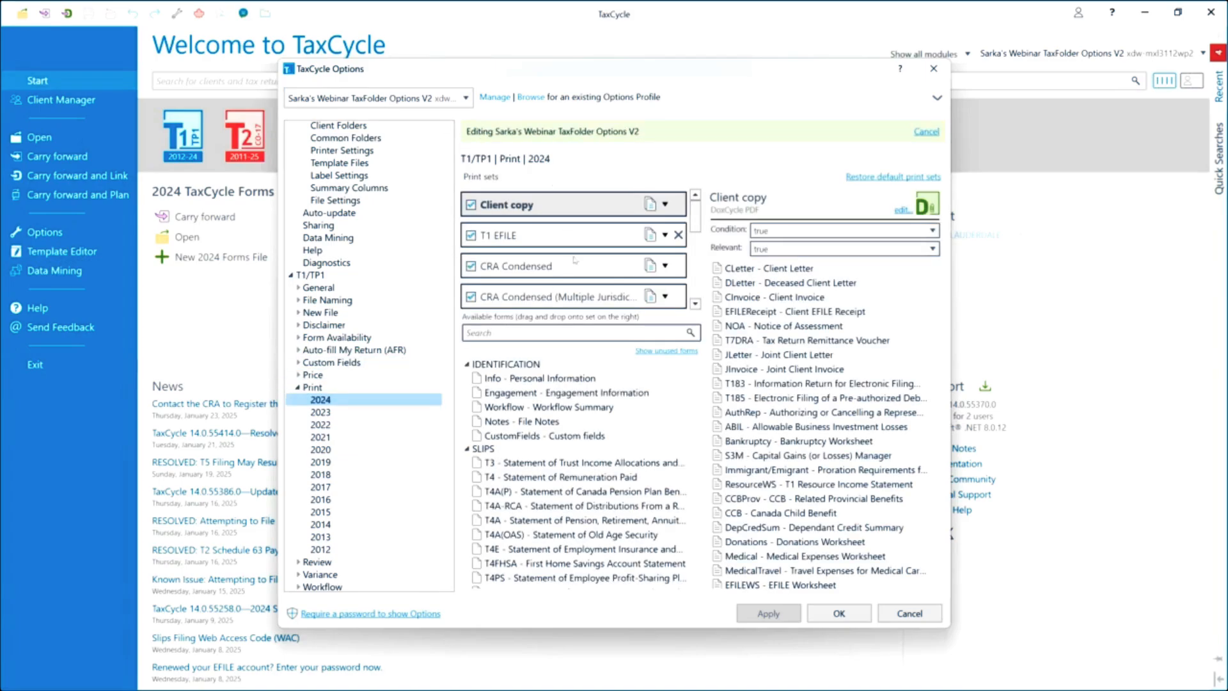
scroll(574, 259, down, 8)
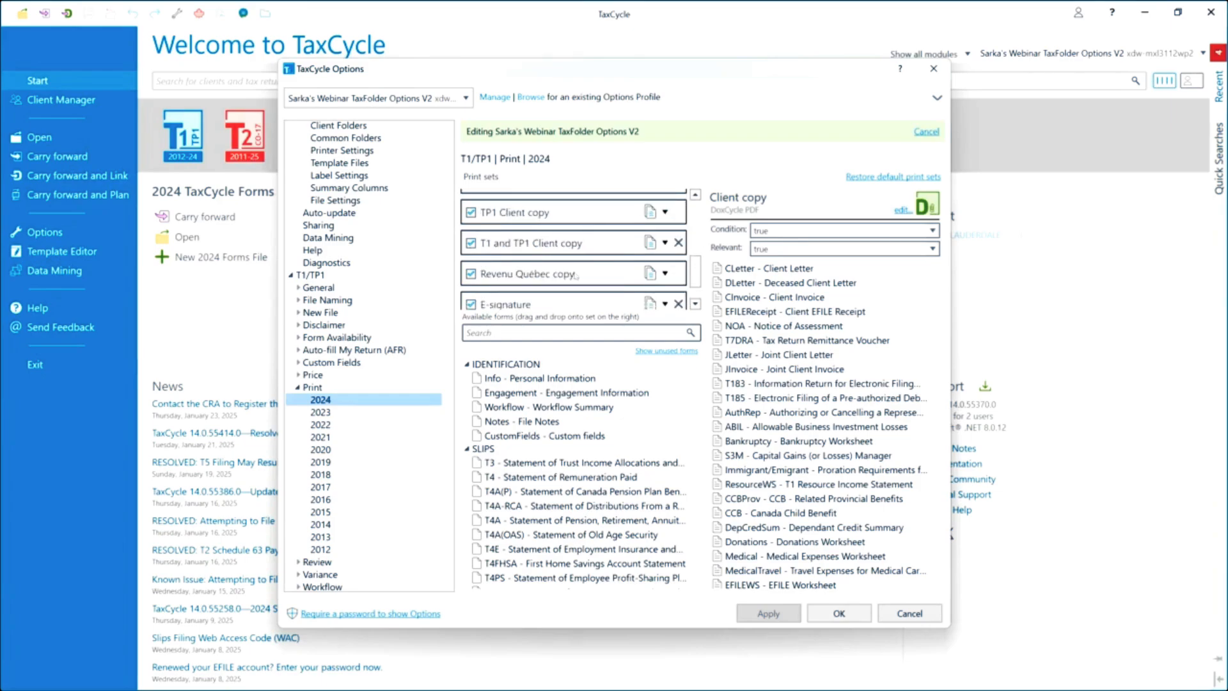
scroll(575, 276, down, 2)
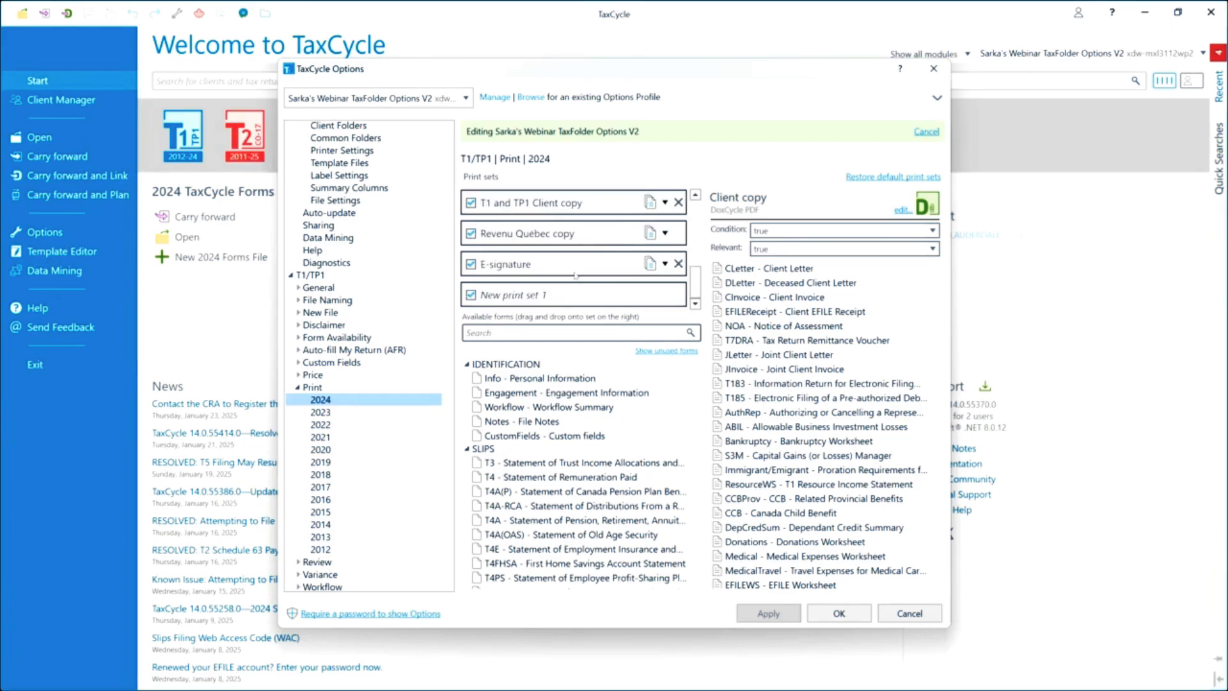
click(511, 271)
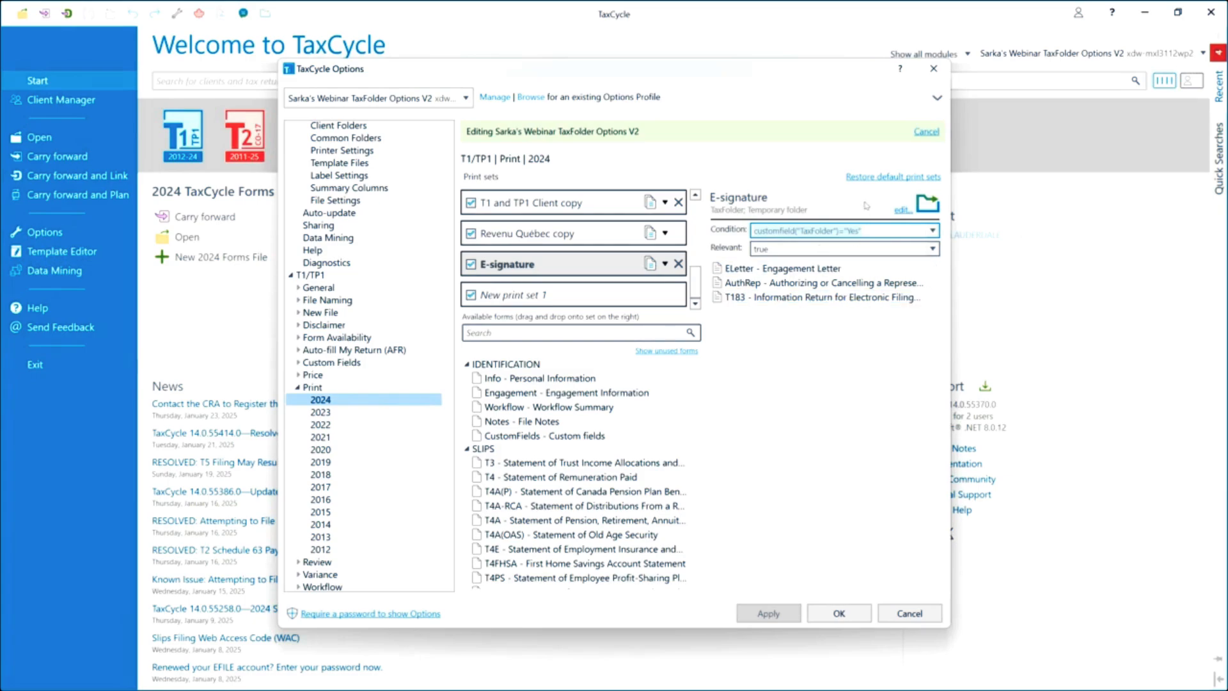
click(902, 210)
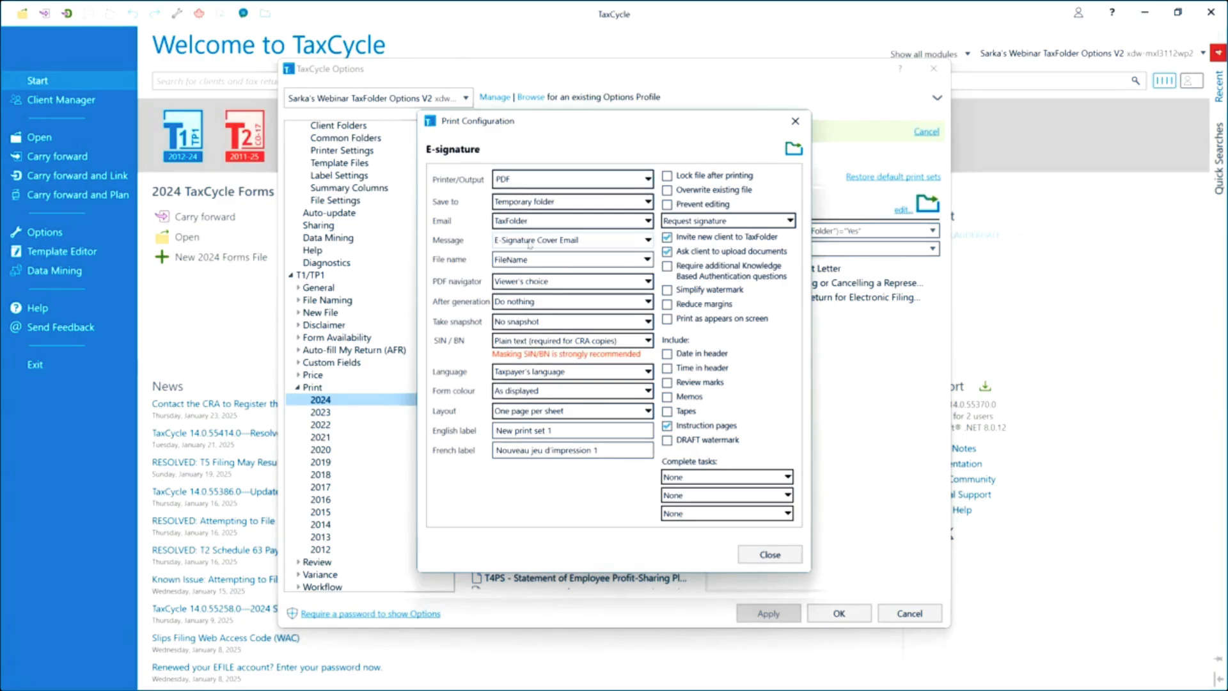
Keep the E-Signature Cover Email message and set the TaxFolder action to Request signature.
click(648, 240)
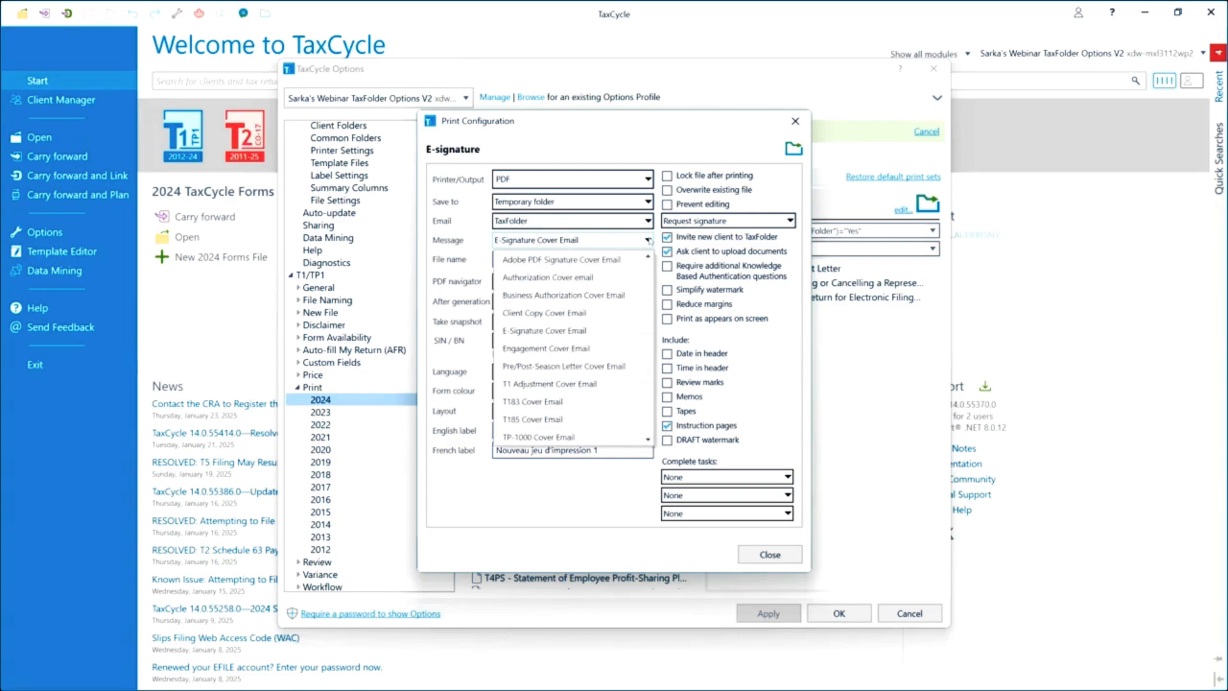
click(551, 242)
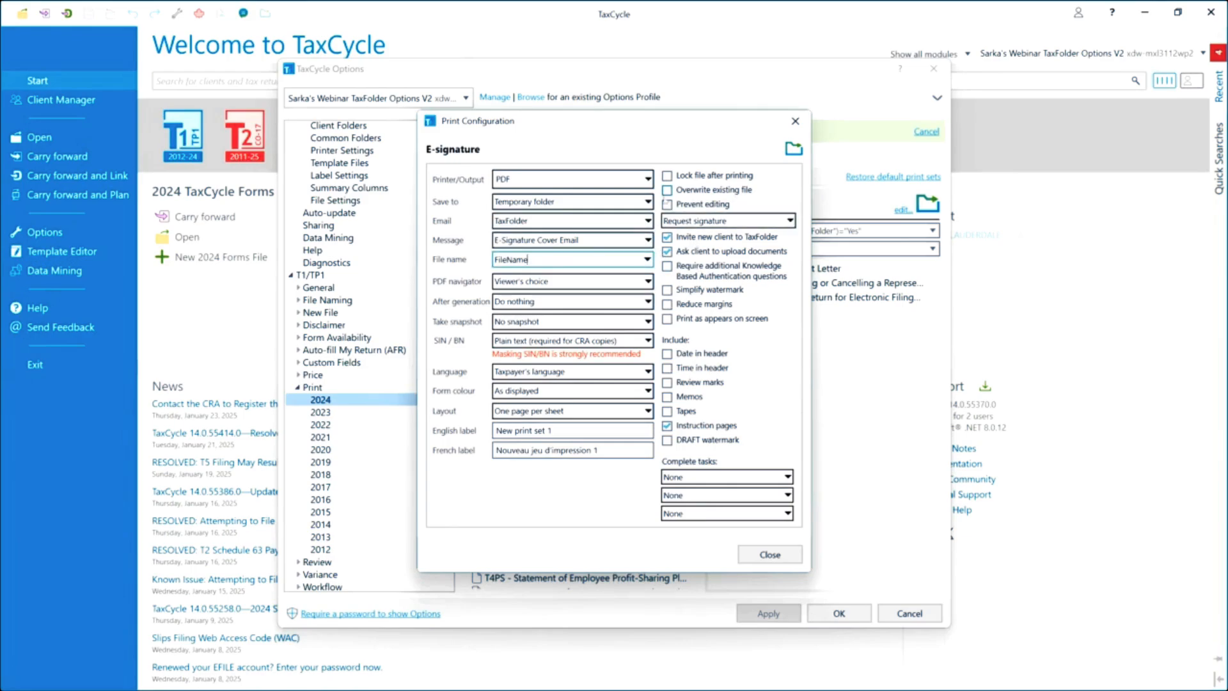
click(742, 221)
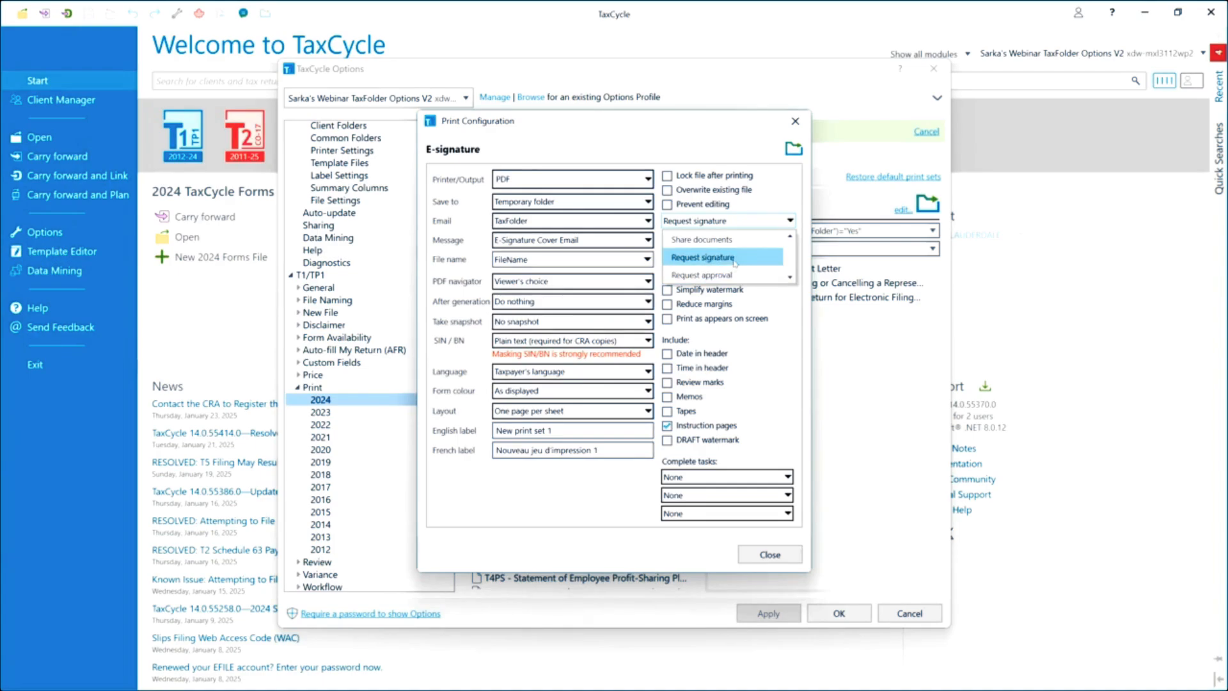
click(734, 257)
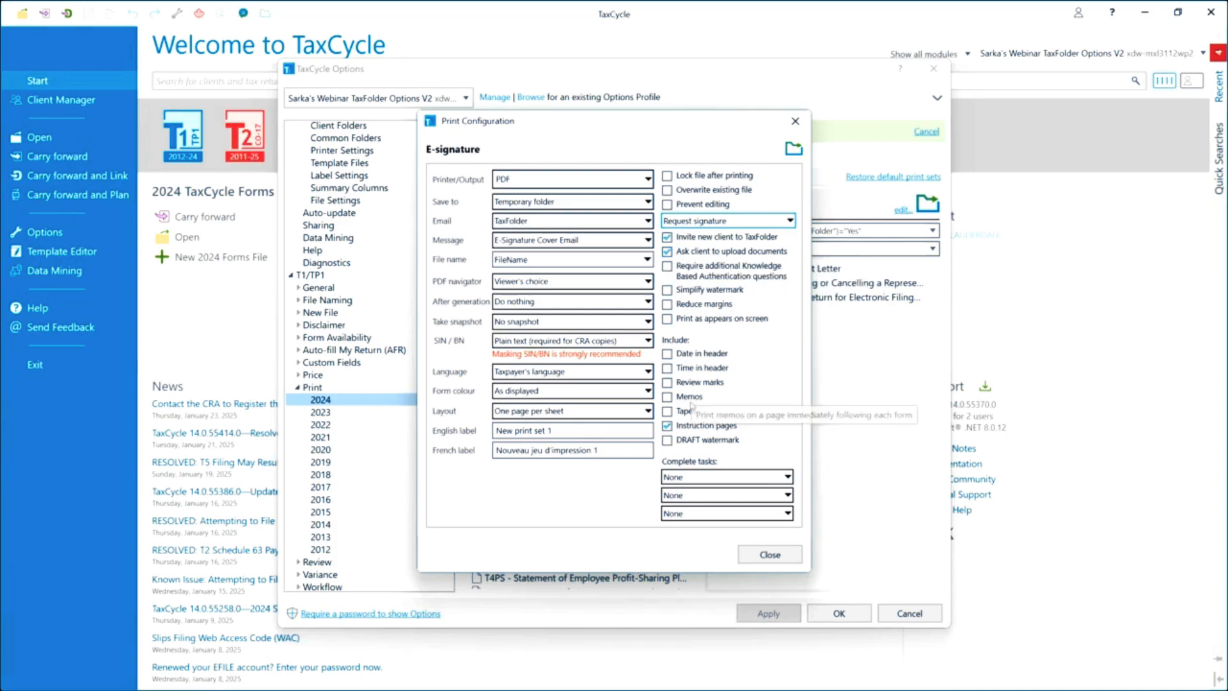
click(765, 555)
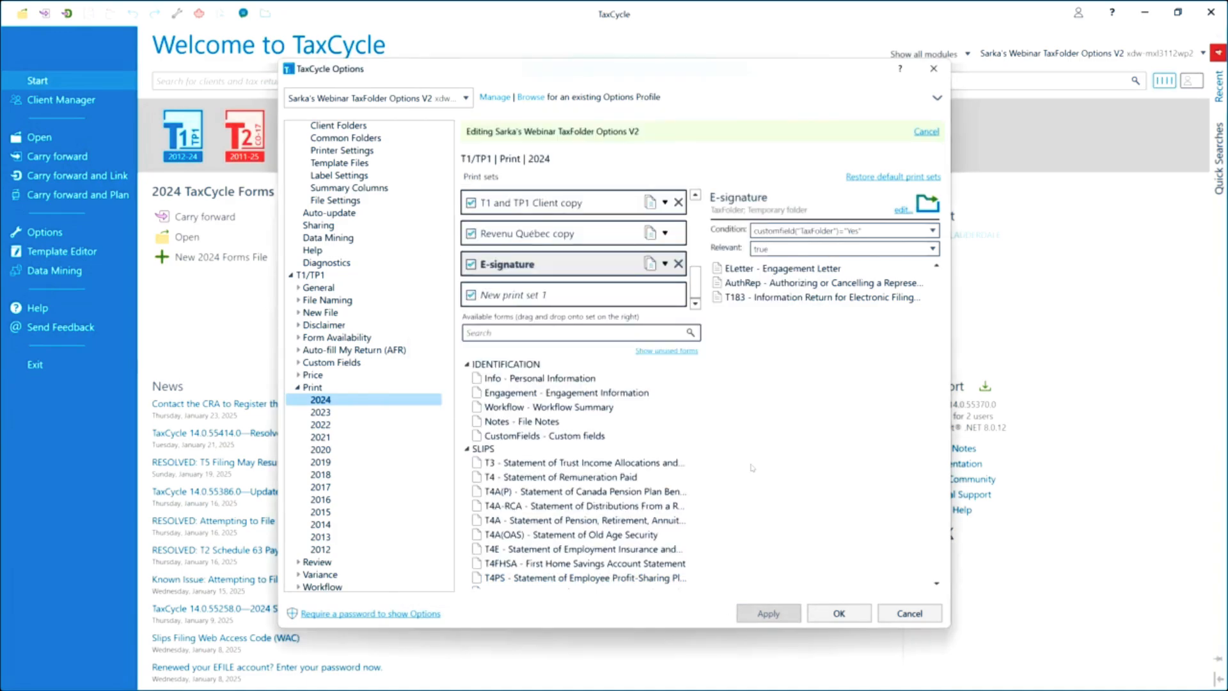
Copy the 2022 TaxFolder Client copy print set to 2024 T1 and confirm, then review T1032 E-Signature.
scroll(536, 249, up, 3)
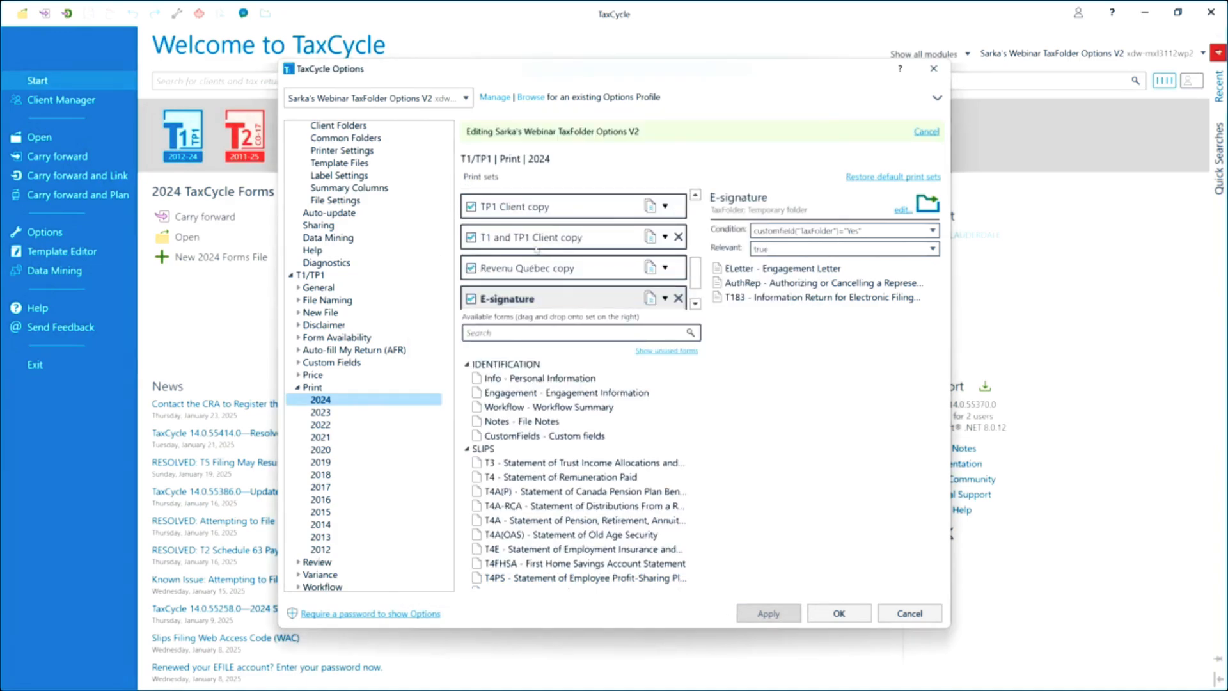
scroll(536, 248, up, 5)
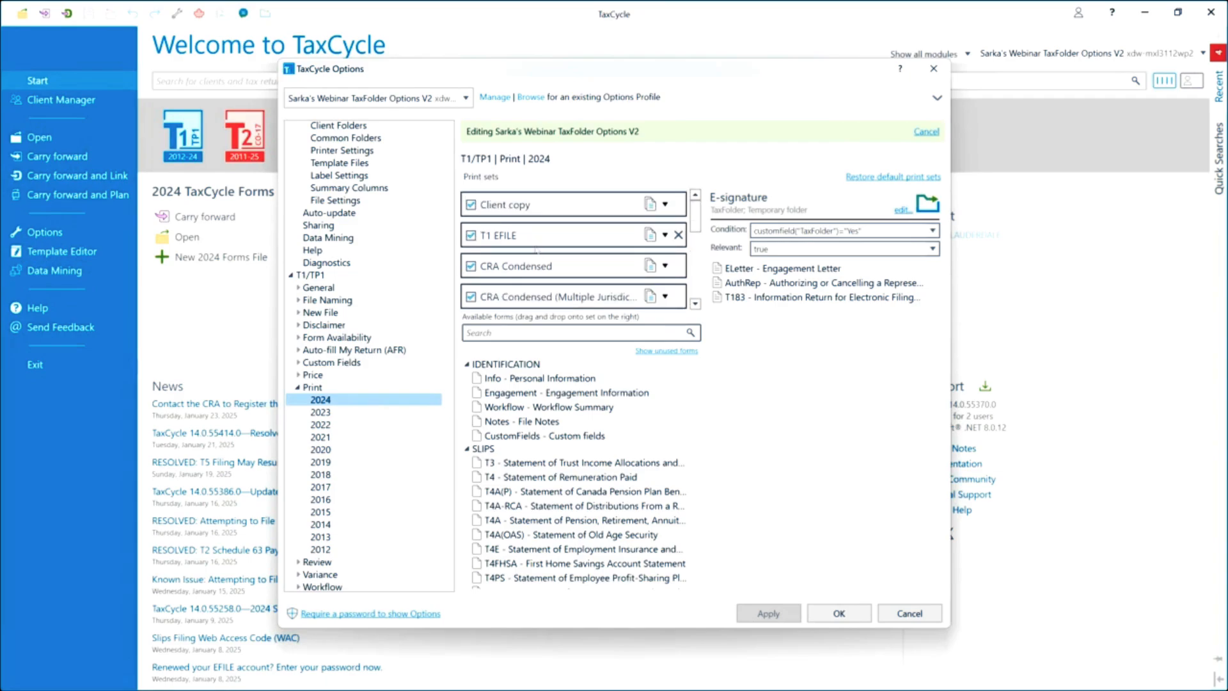
scroll(536, 250, down, 3)
scroll(536, 248, down, 3)
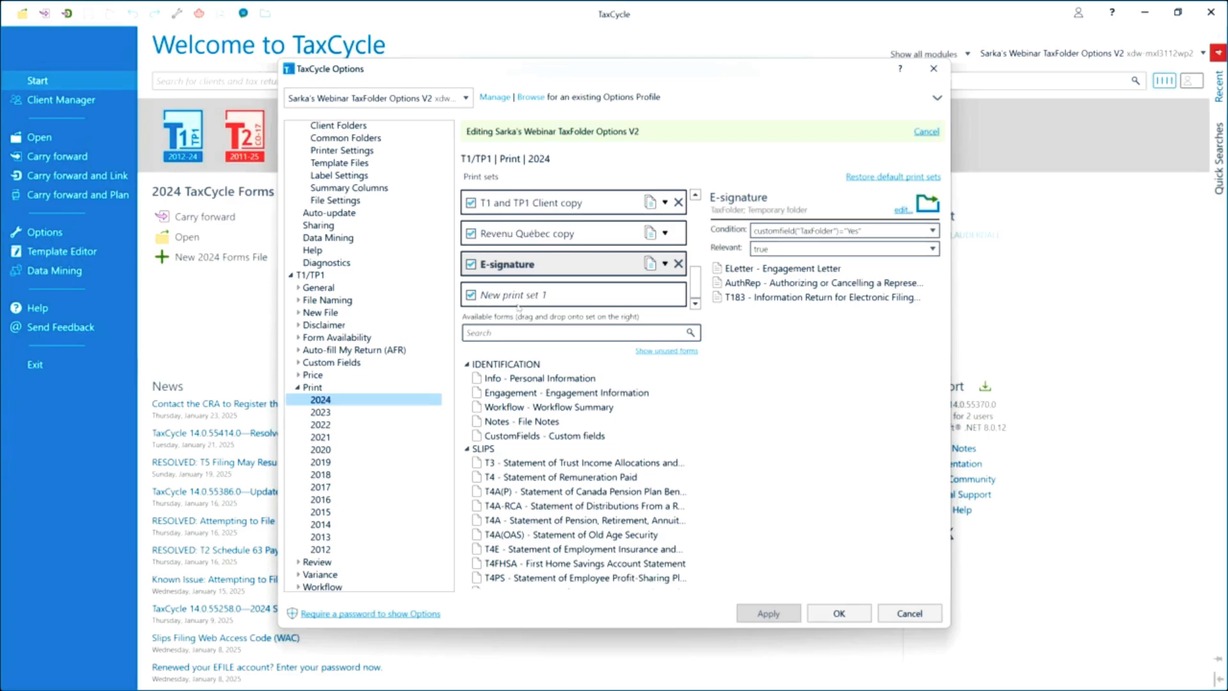
click(346, 425)
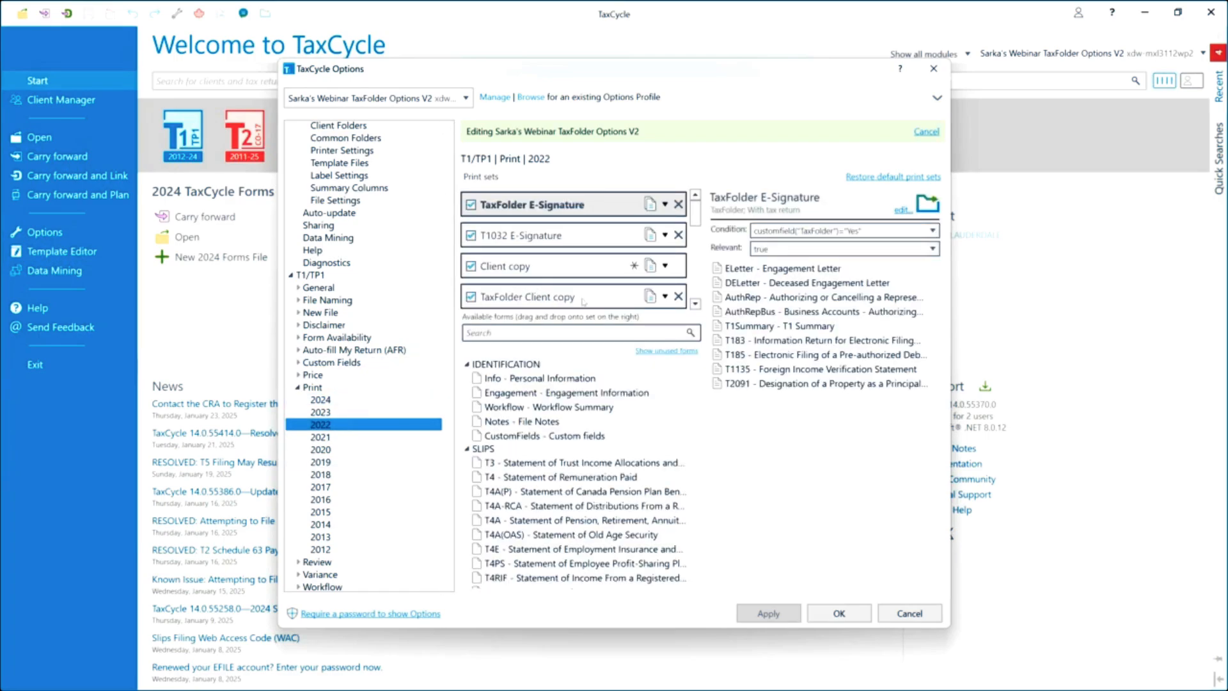
click(665, 296)
click(669, 319)
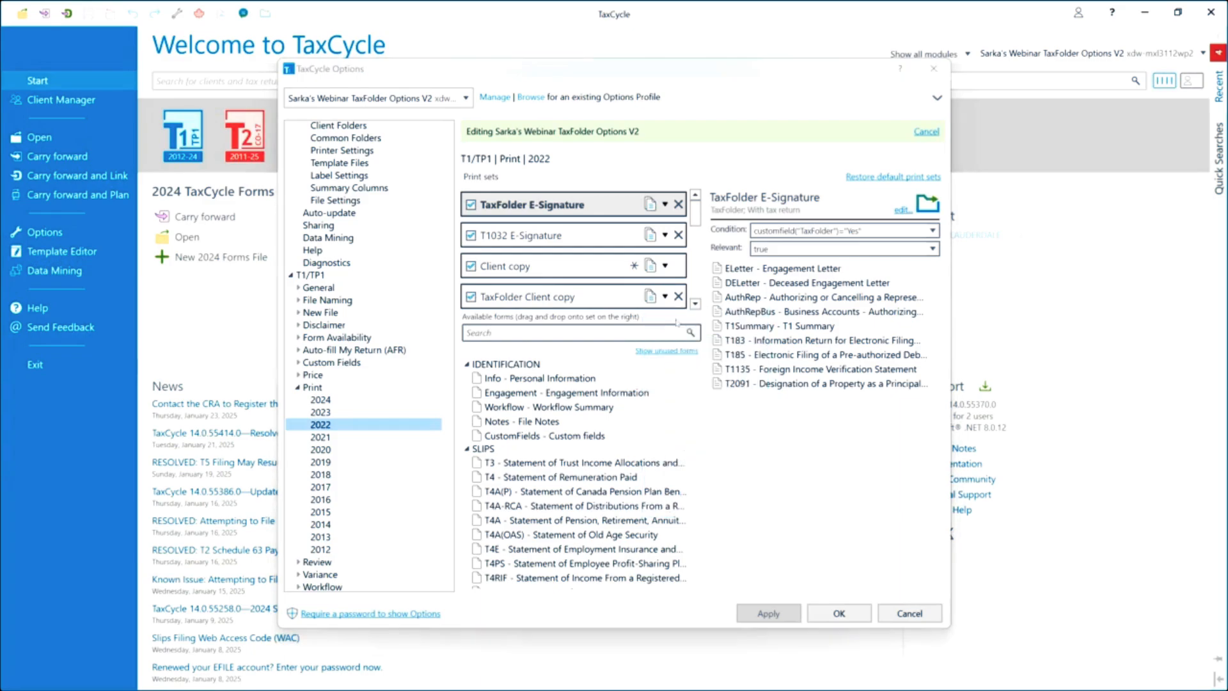
click(570, 387)
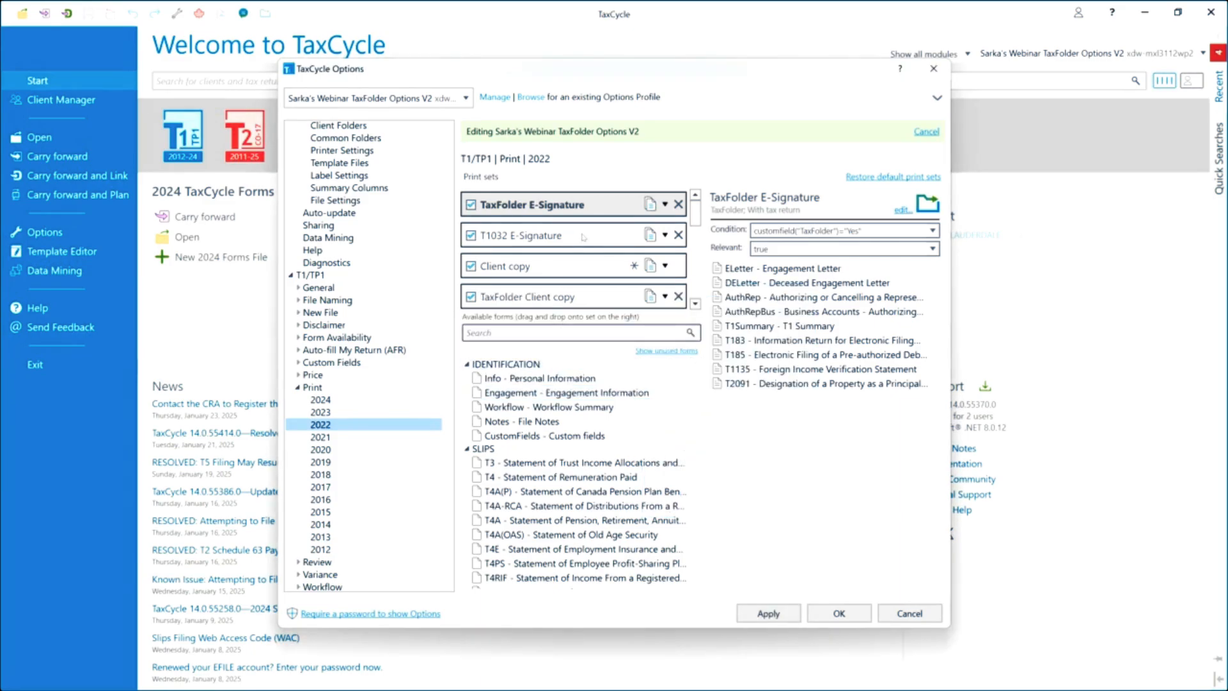
click(583, 237)
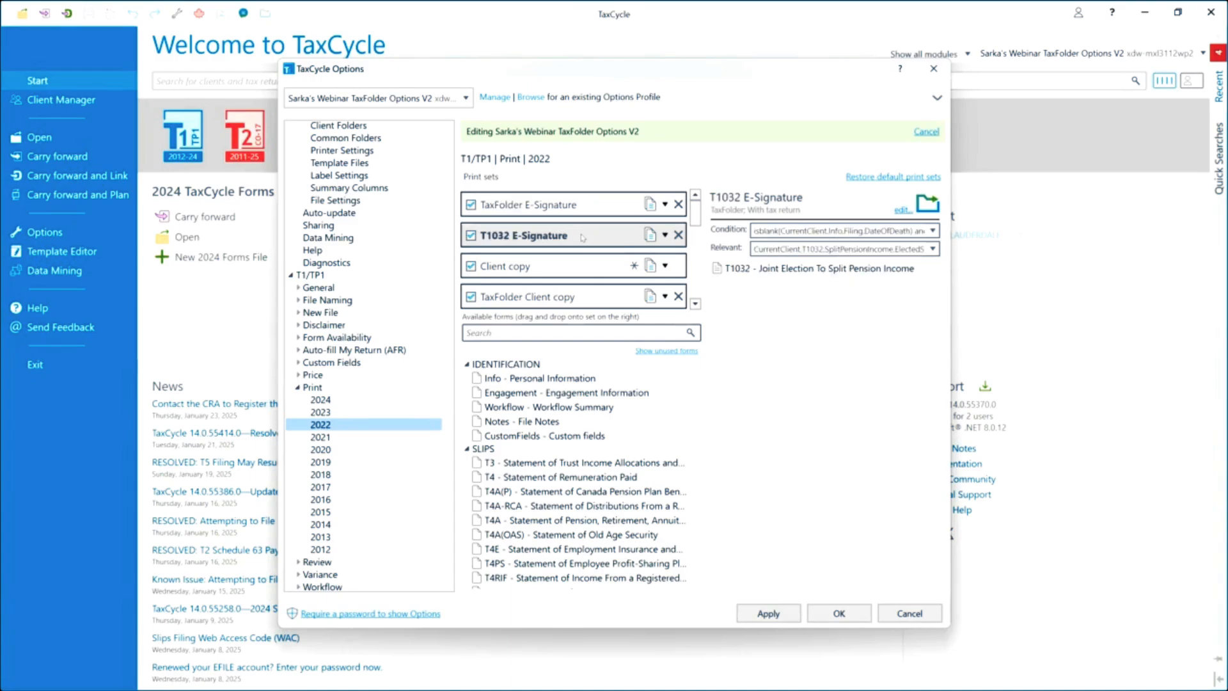
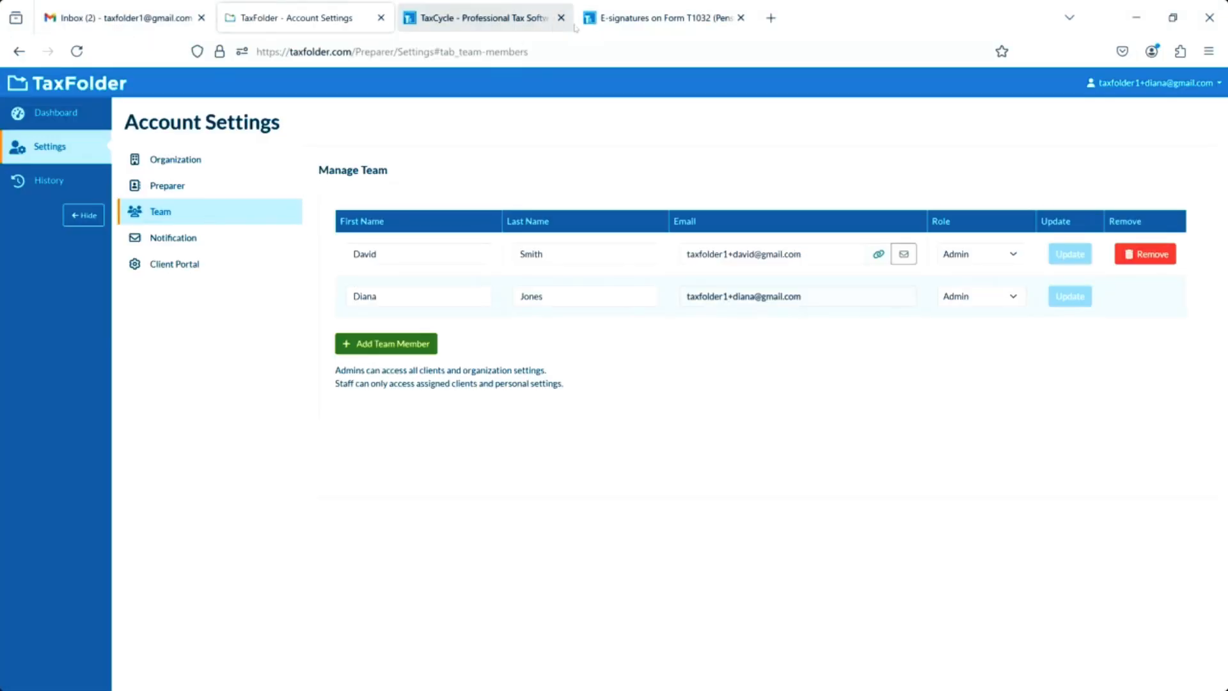
Switch to the 'E-signatures on Form T1032' help article and review its 'Disable the T1032 in the Client Copy Print Set' section.
click(659, 18)
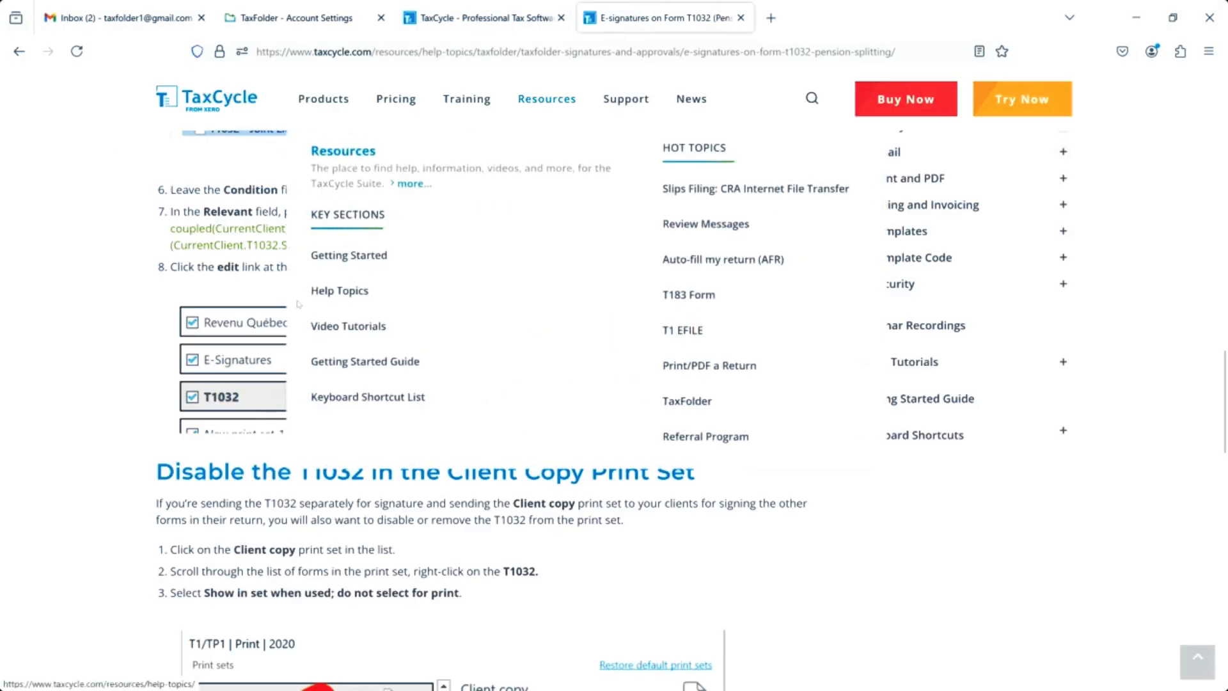
scroll(325, 547, down, 3)
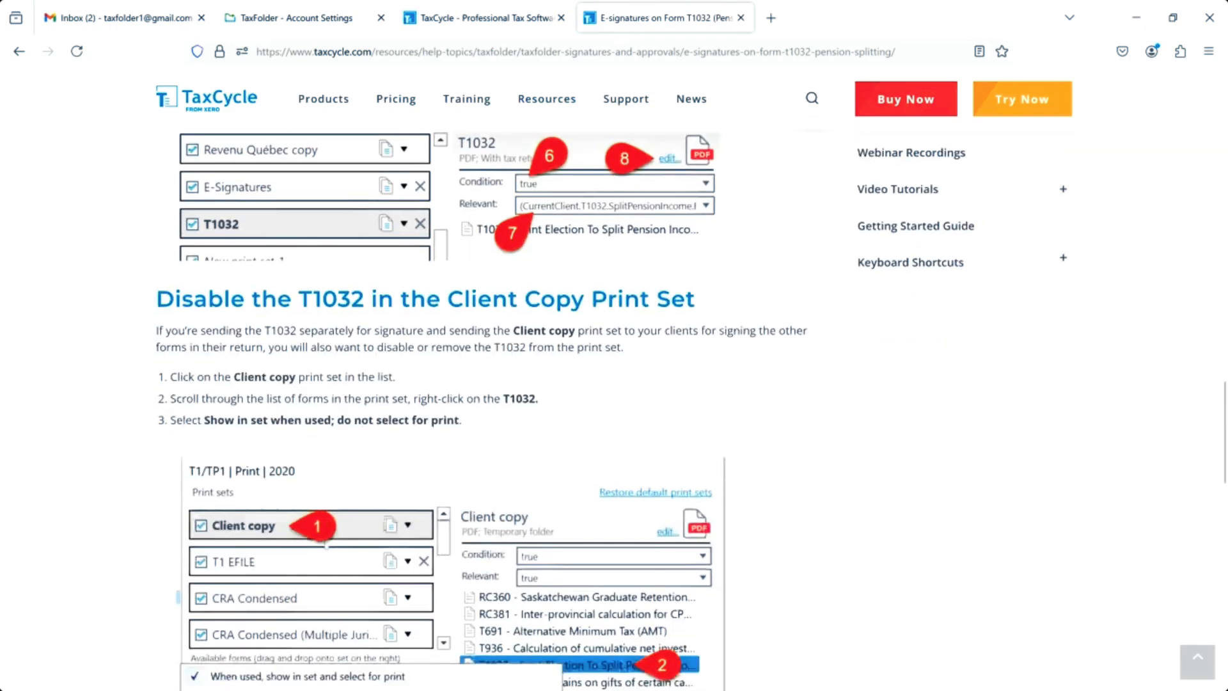
scroll(326, 547, down, 9)
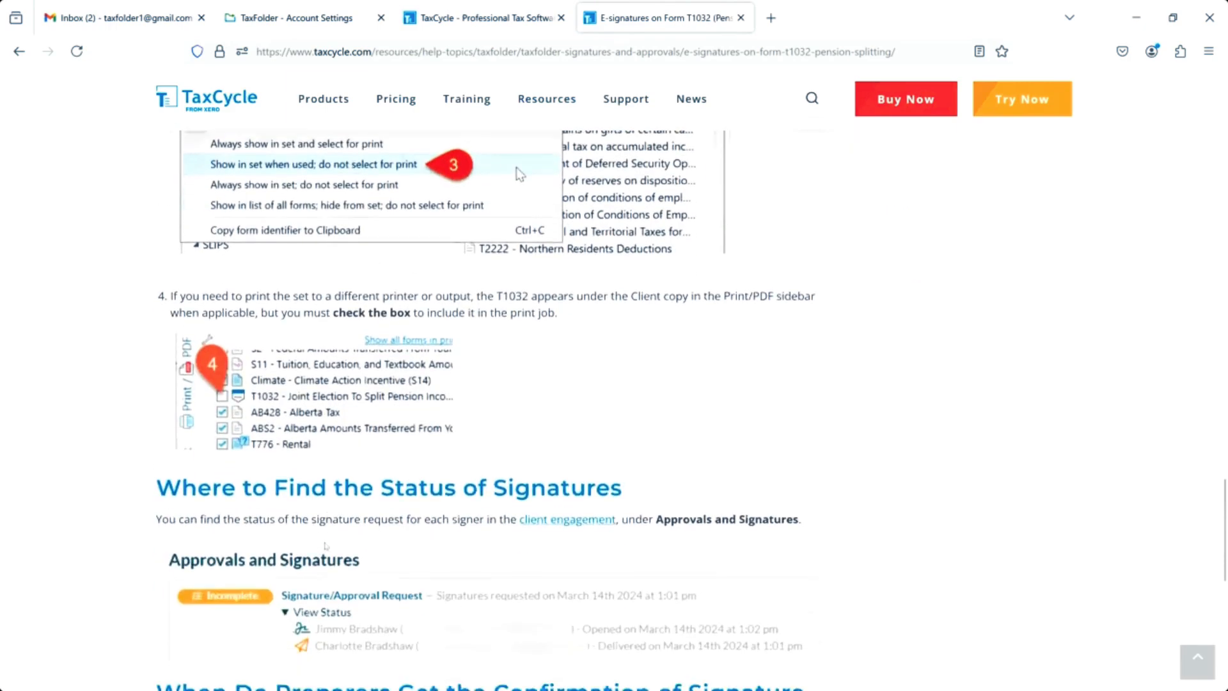
scroll(326, 546, down, 4)
scroll(325, 546, up, 13)
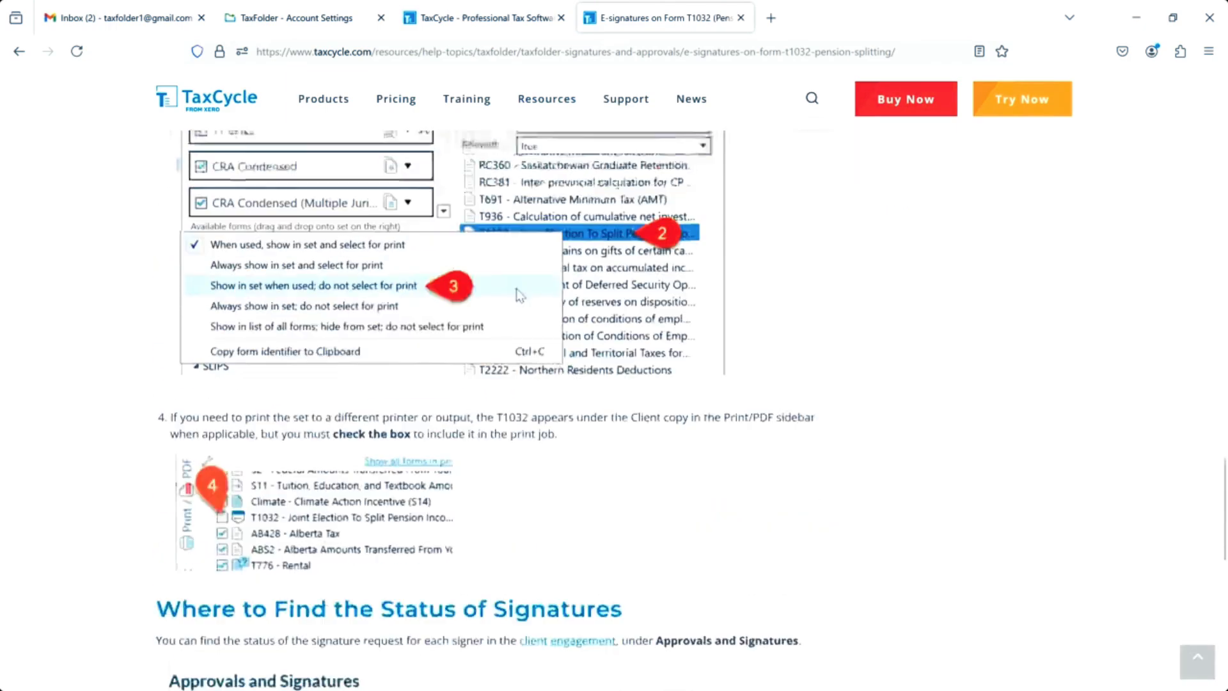
scroll(326, 546, up, 4)
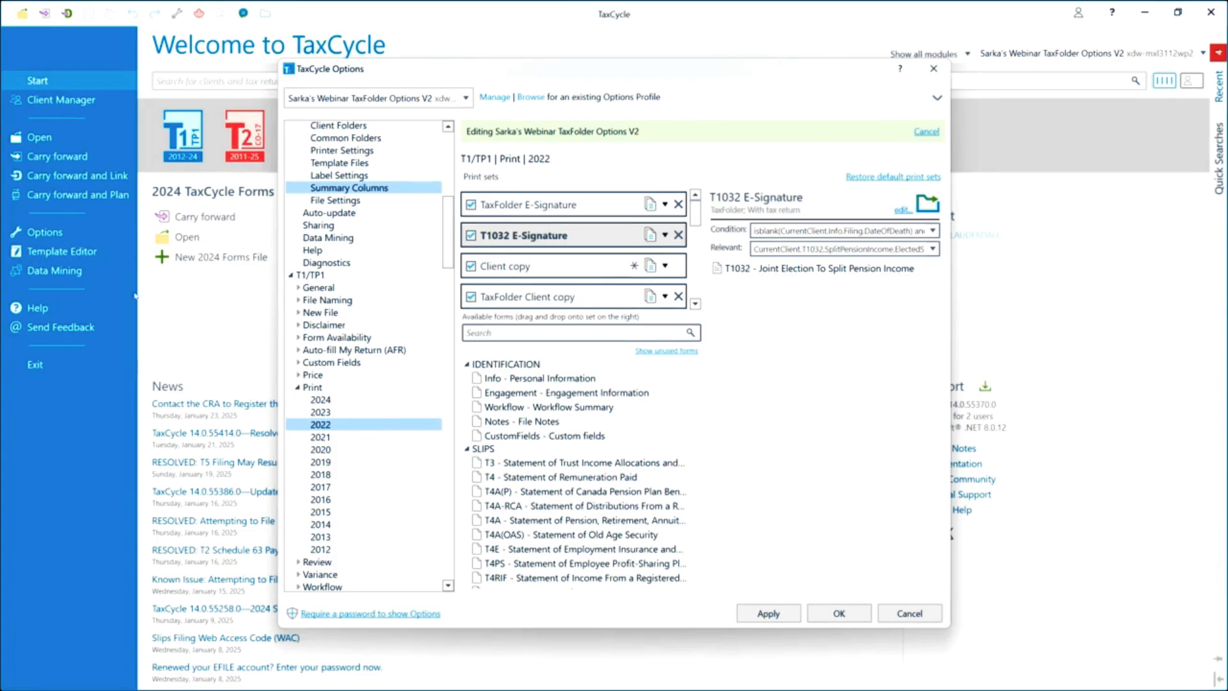
Close Options, open the Template Editor, and load the ESignatureEmail template from the T1 2024 templates.
click(932, 70)
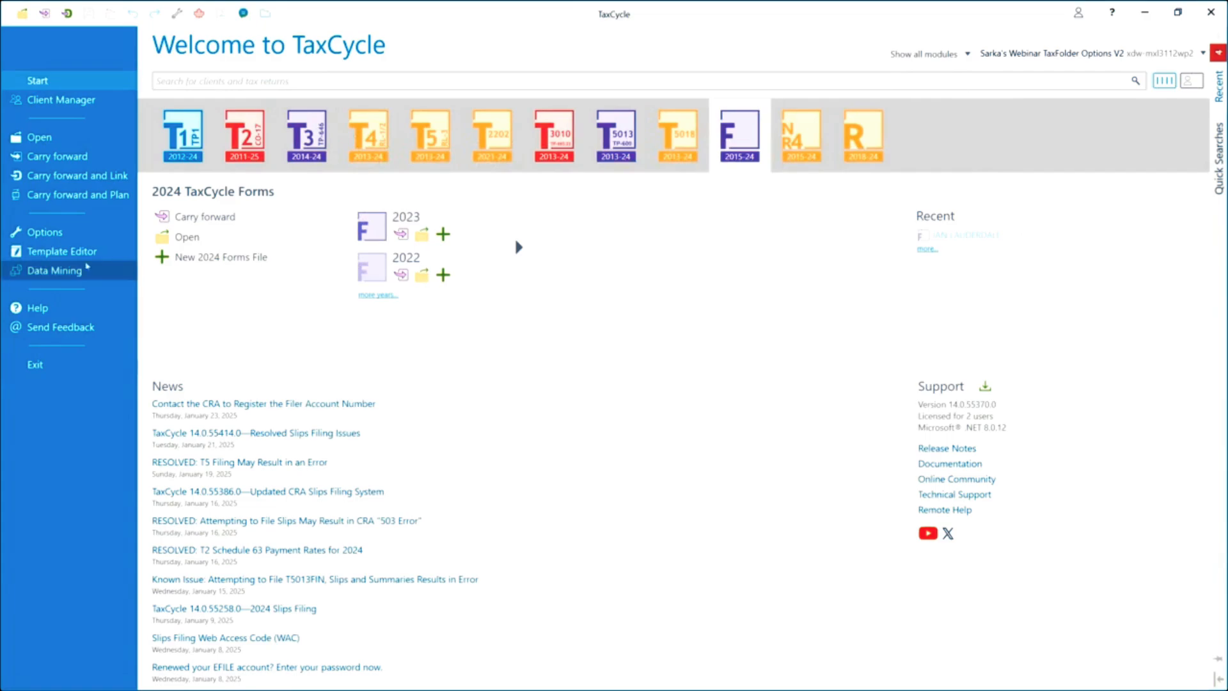
click(71, 254)
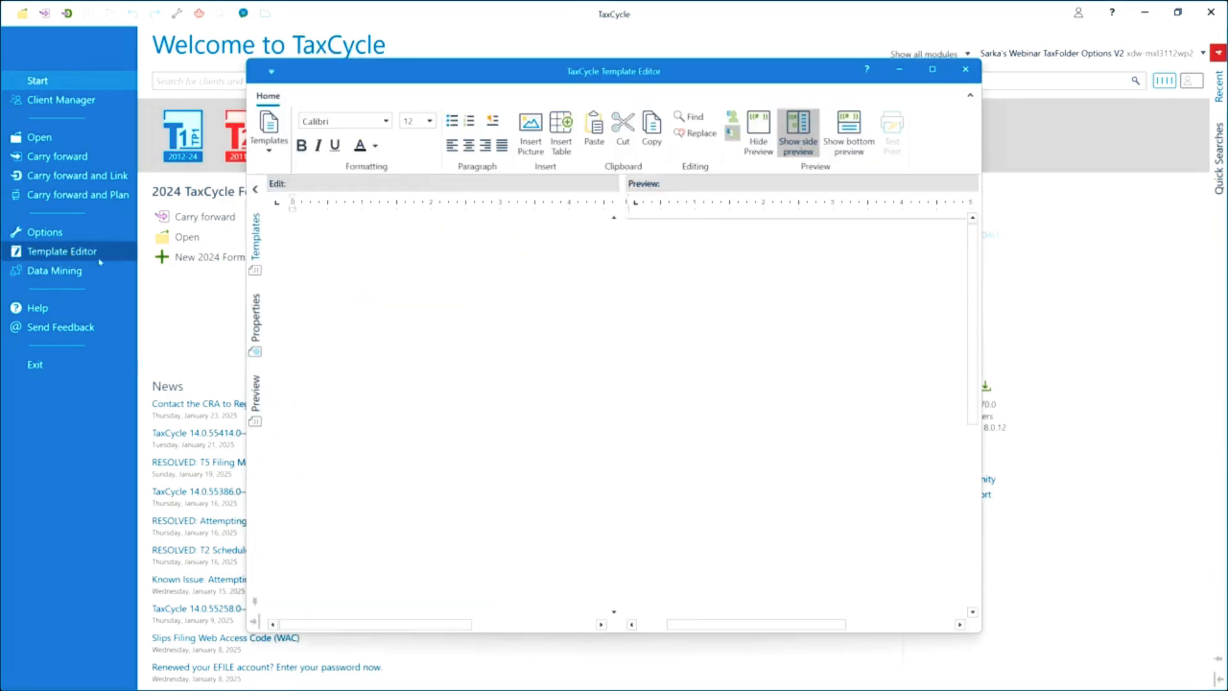
click(321, 292)
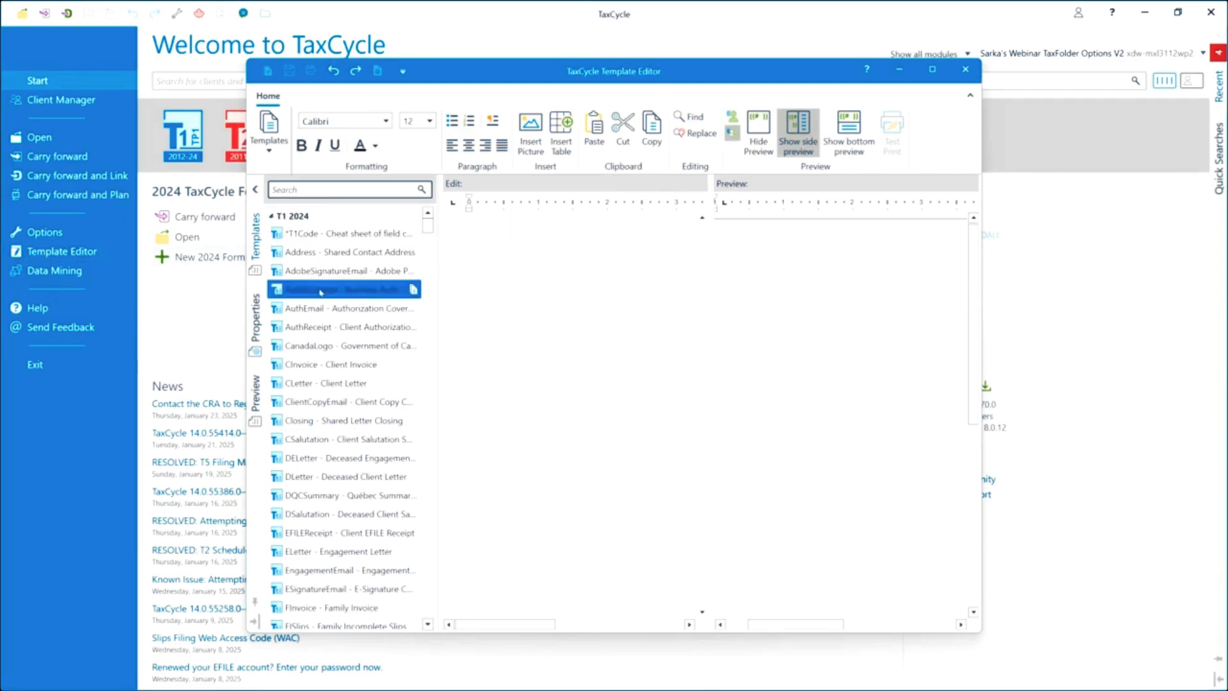
drag(321, 292, 337, 476)
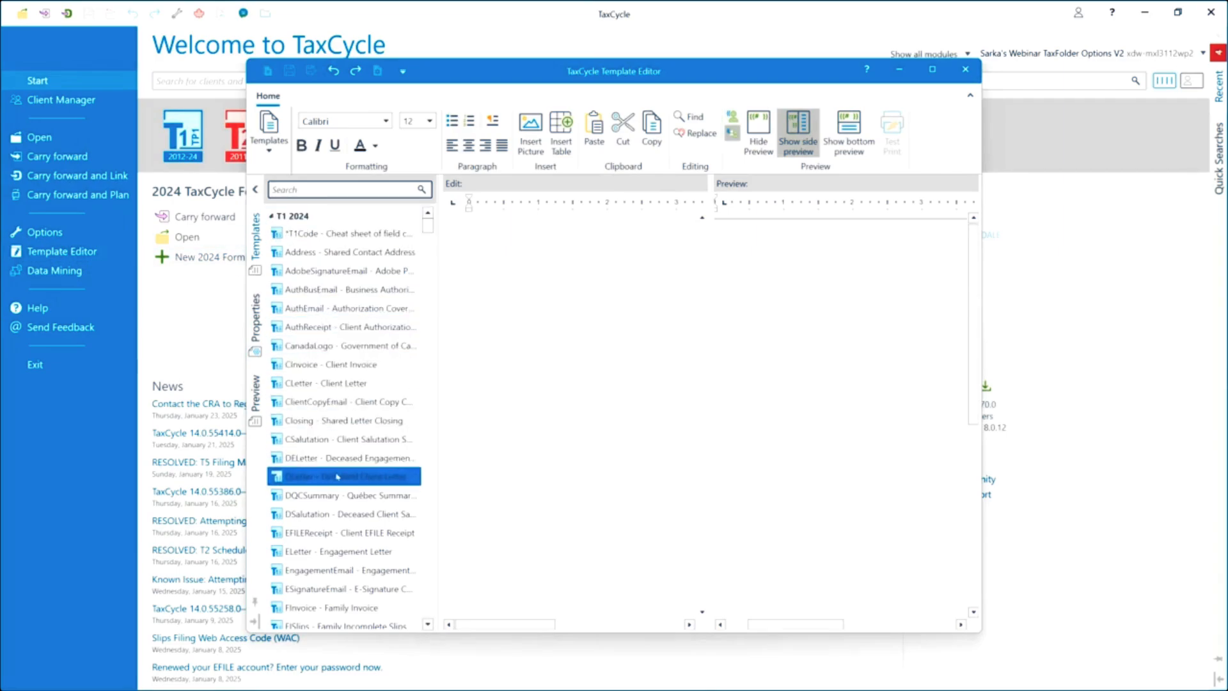
scroll(337, 477, down, 2)
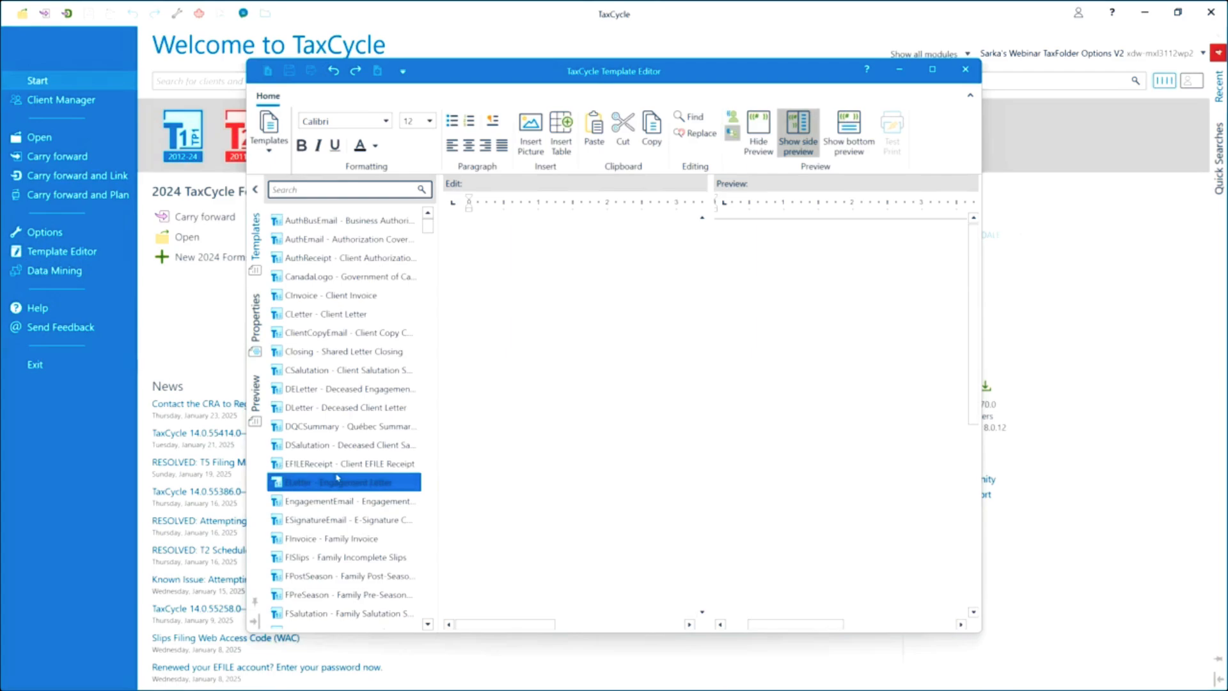
click(334, 522)
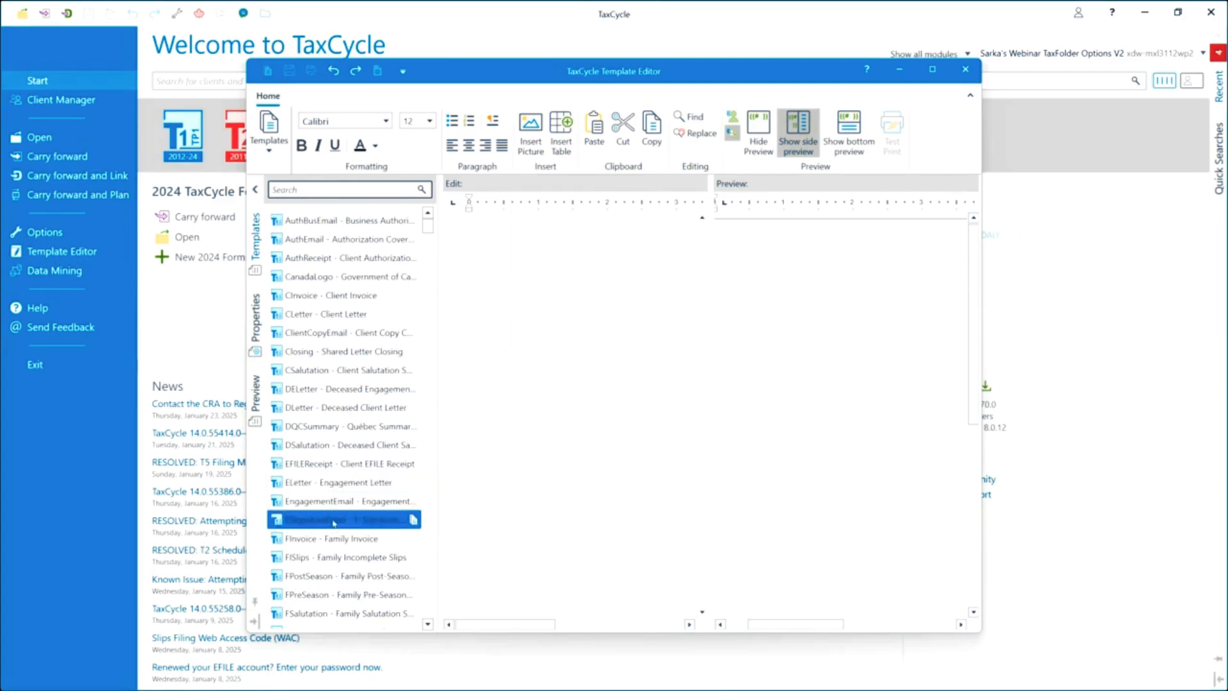
scroll(353, 444, down, 3)
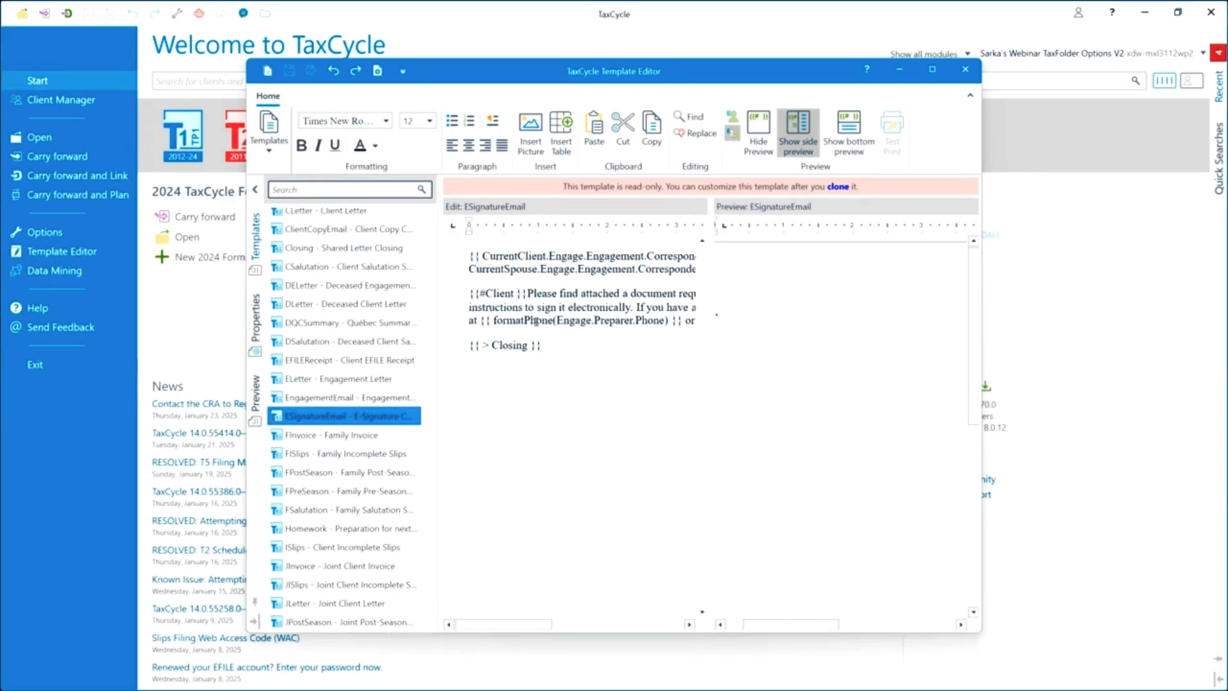
Check the ESignatureEmail template's Properties, then close the Template Editor.
click(255, 320)
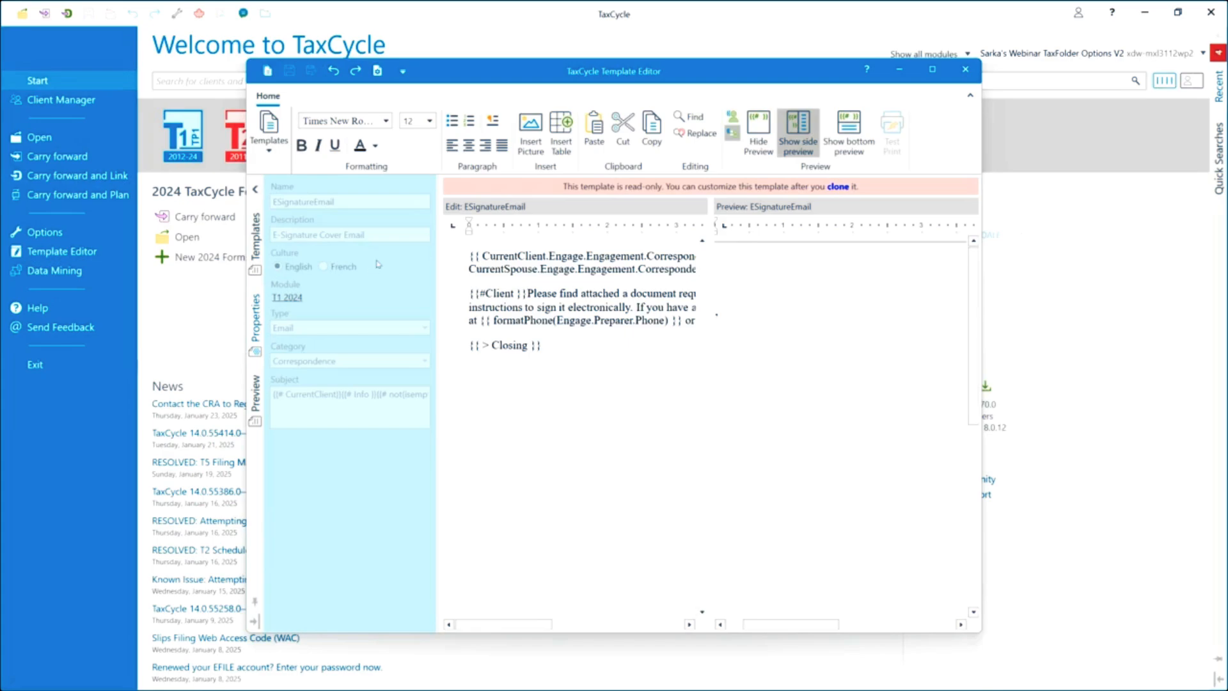
click(966, 70)
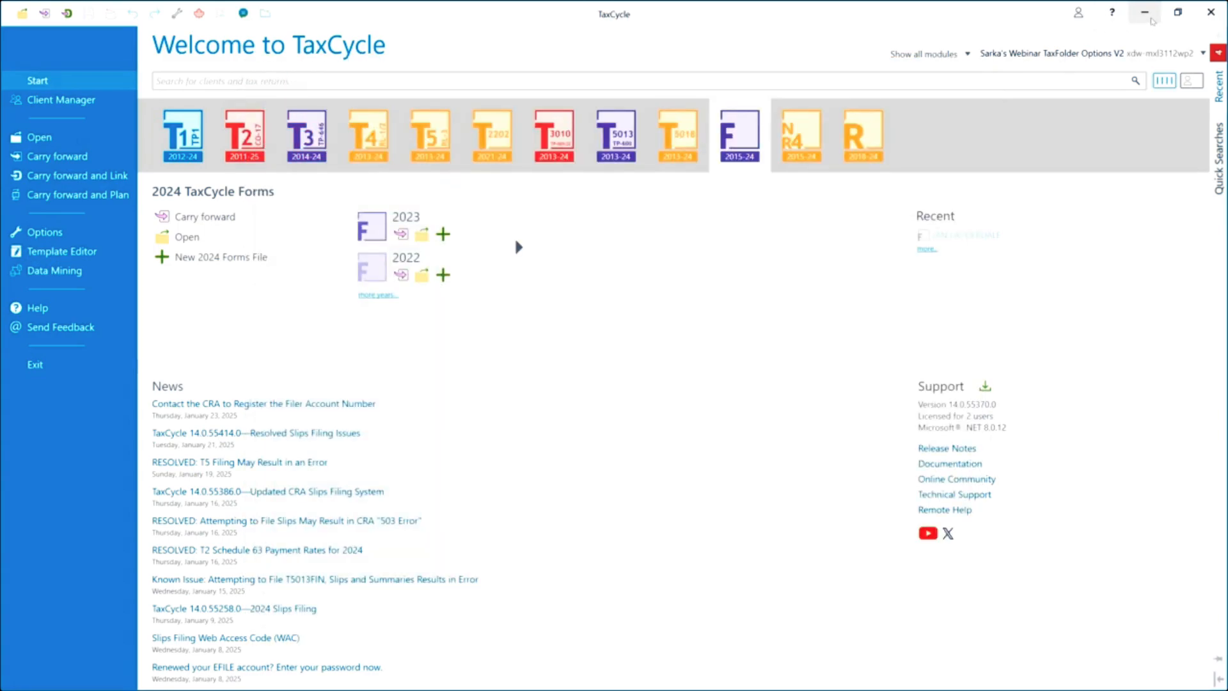
Check which account is signed in on taxcycle.com, then return to TaxFolder Account Settings.
click(1150, 18)
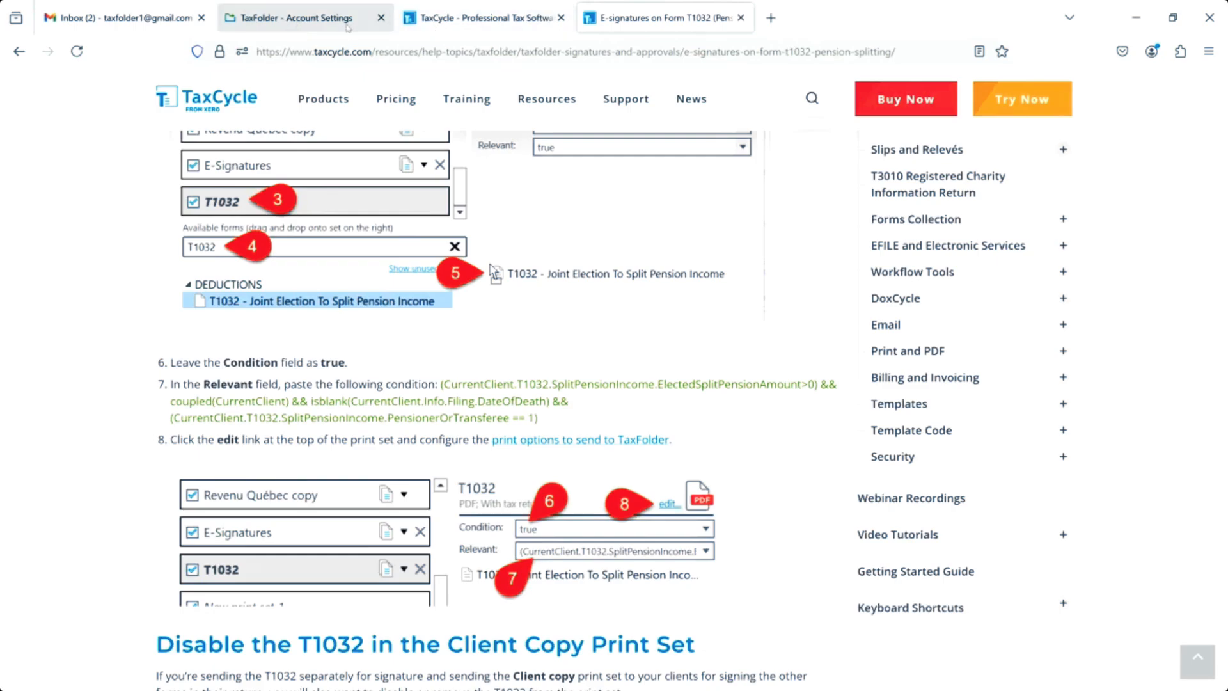
click(459, 26)
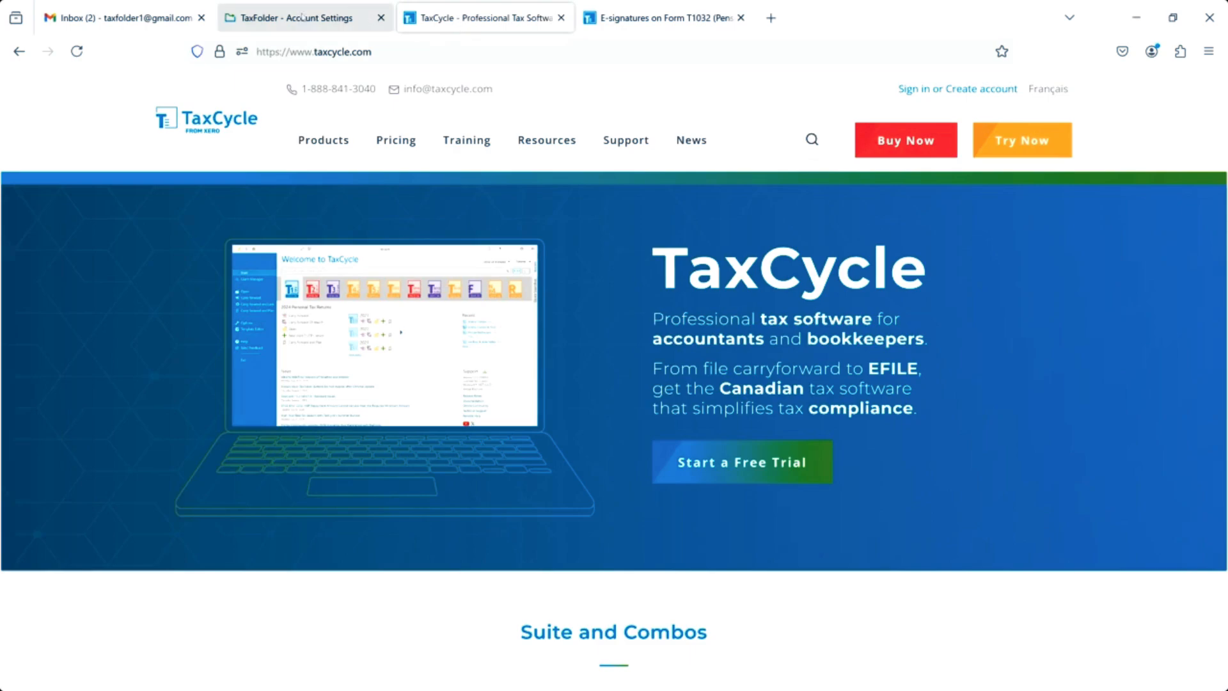
click(930, 90)
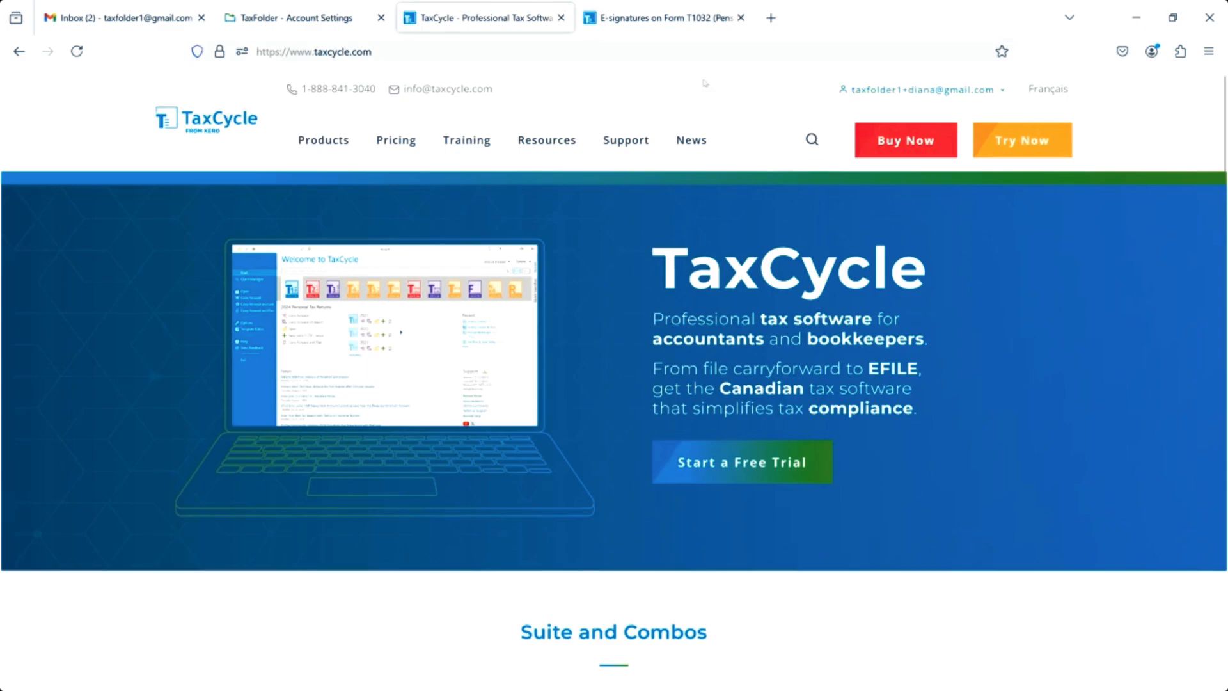
click(1001, 93)
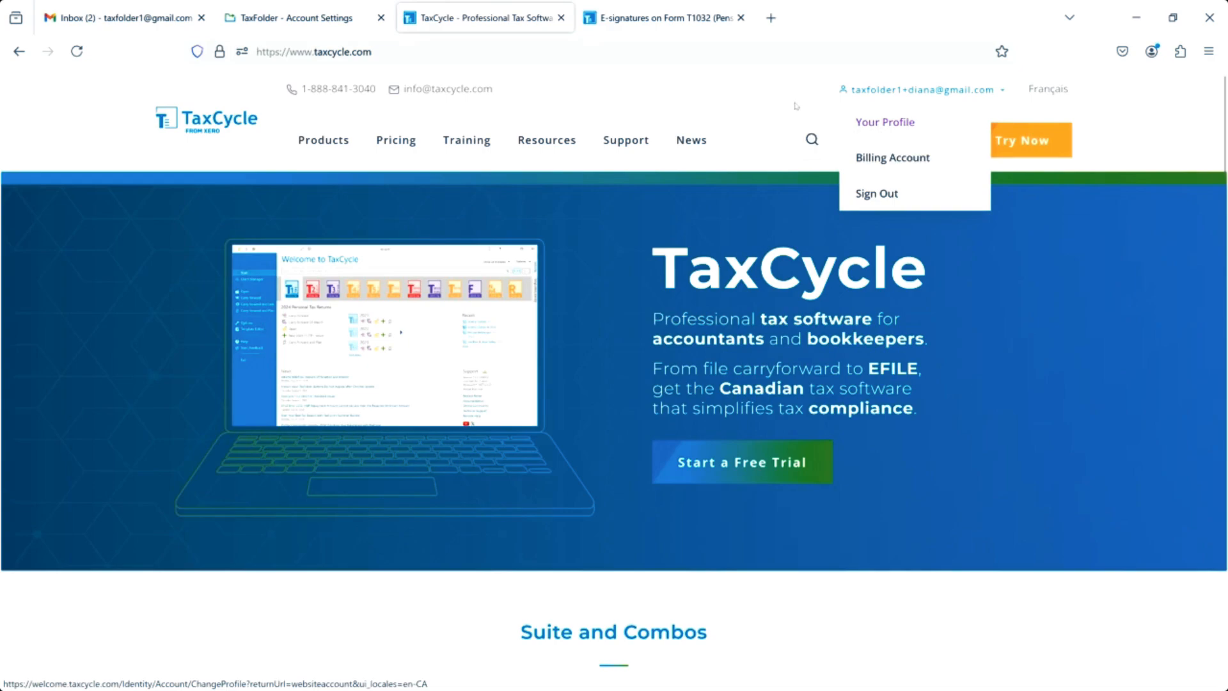
click(283, 20)
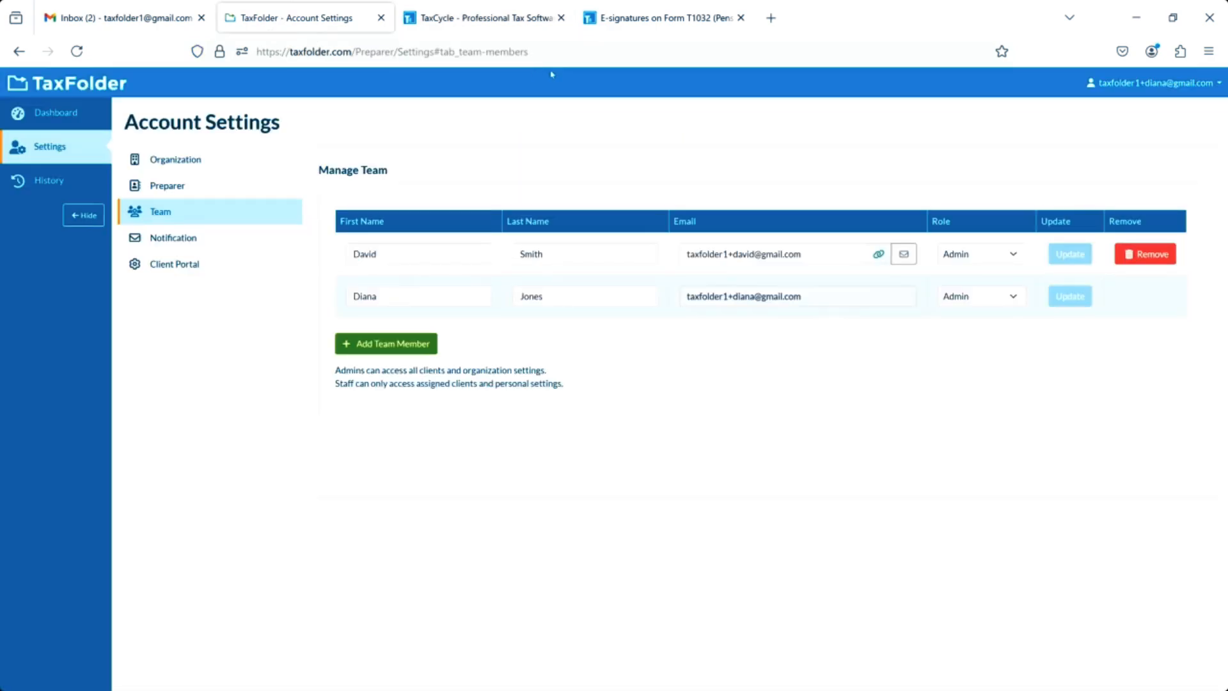
Review the team member's profile email in TaxFolder, then switch back to the TaxCycle desktop app.
click(1219, 87)
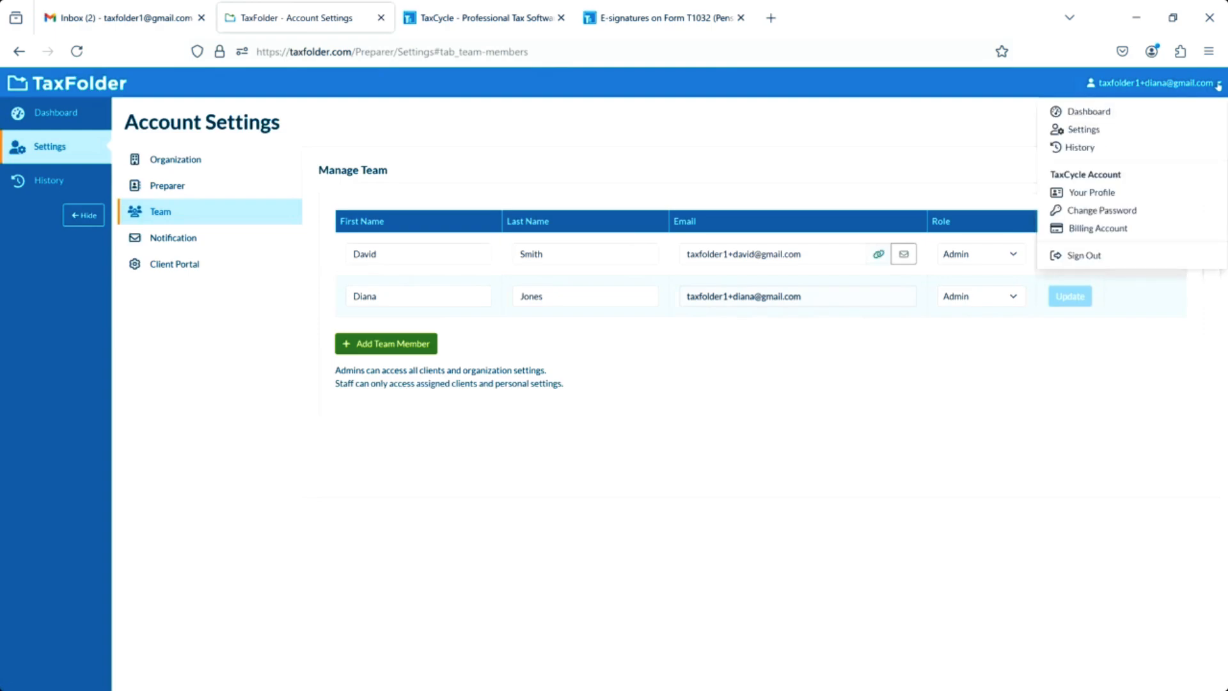
click(1077, 192)
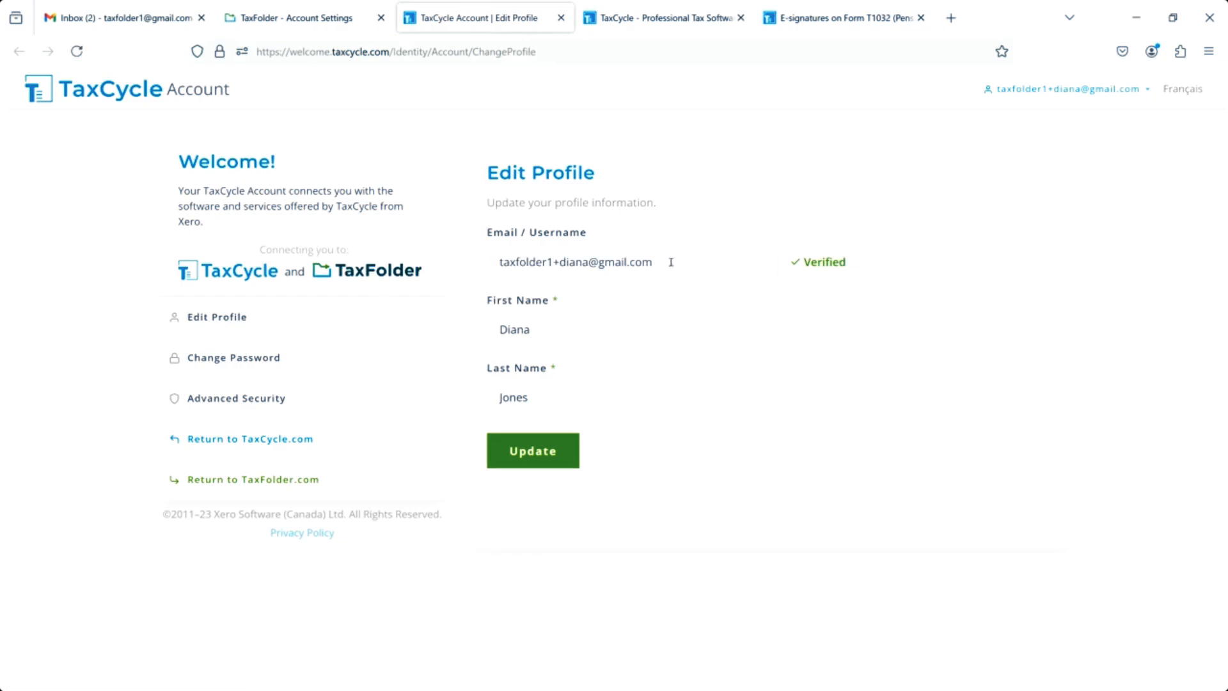
drag(671, 262, 469, 261)
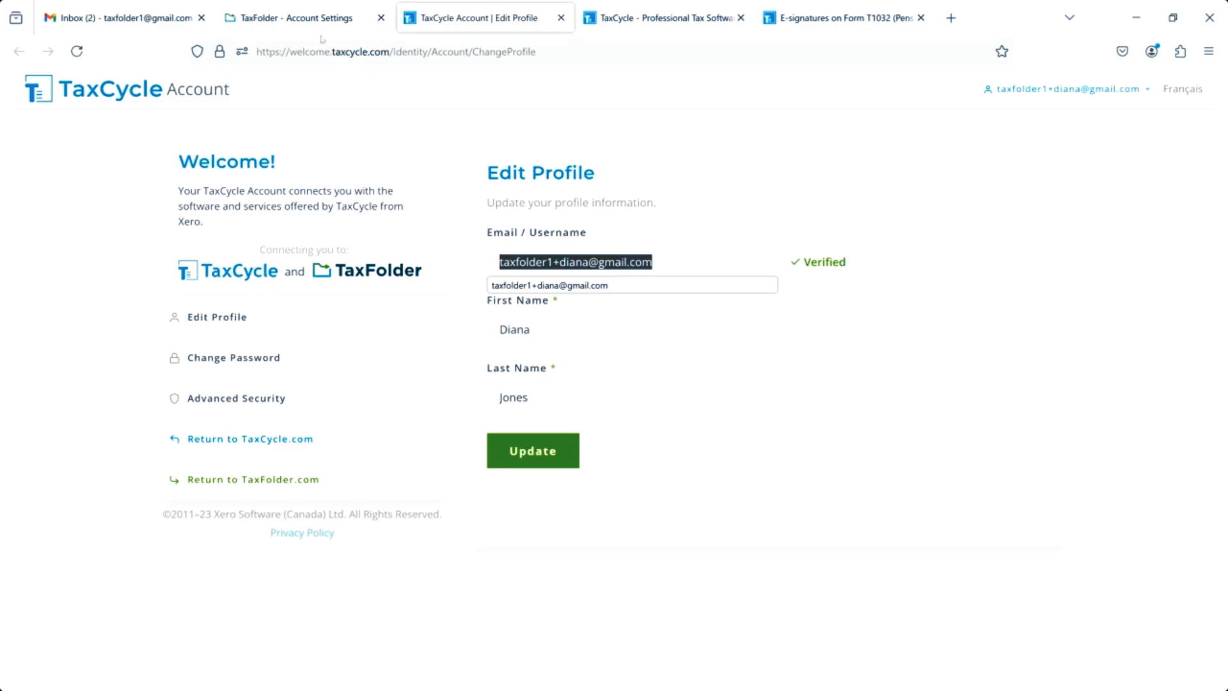
click(295, 19)
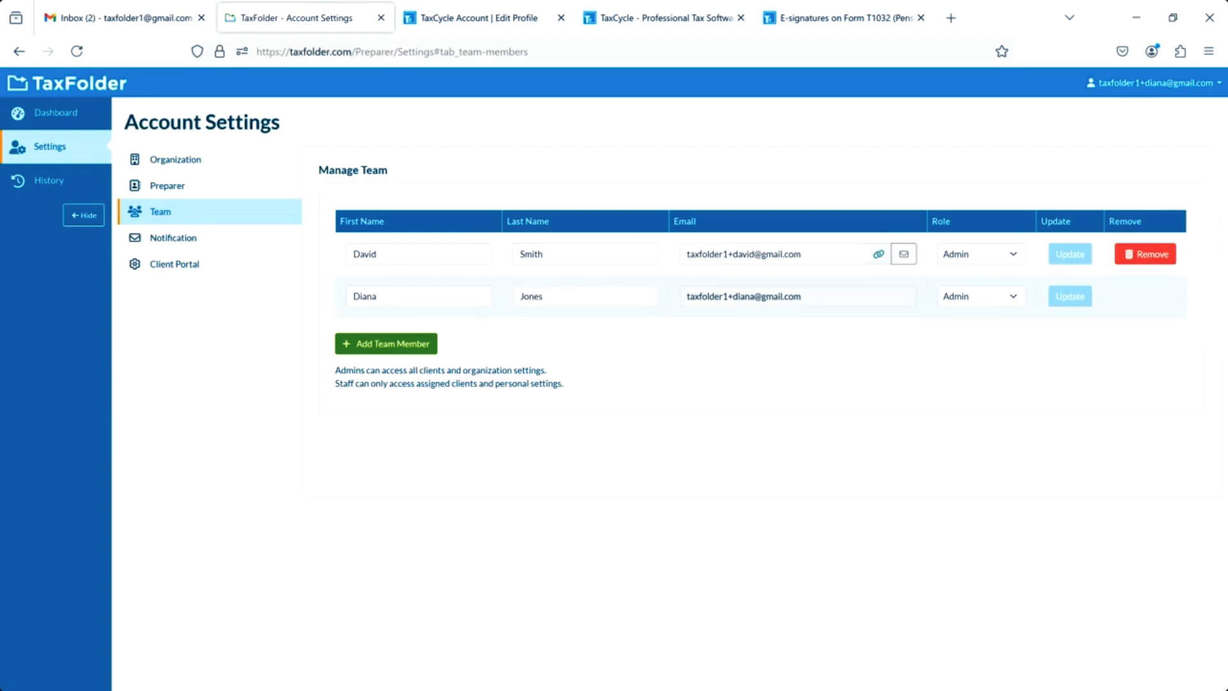
key(alt+Tab)
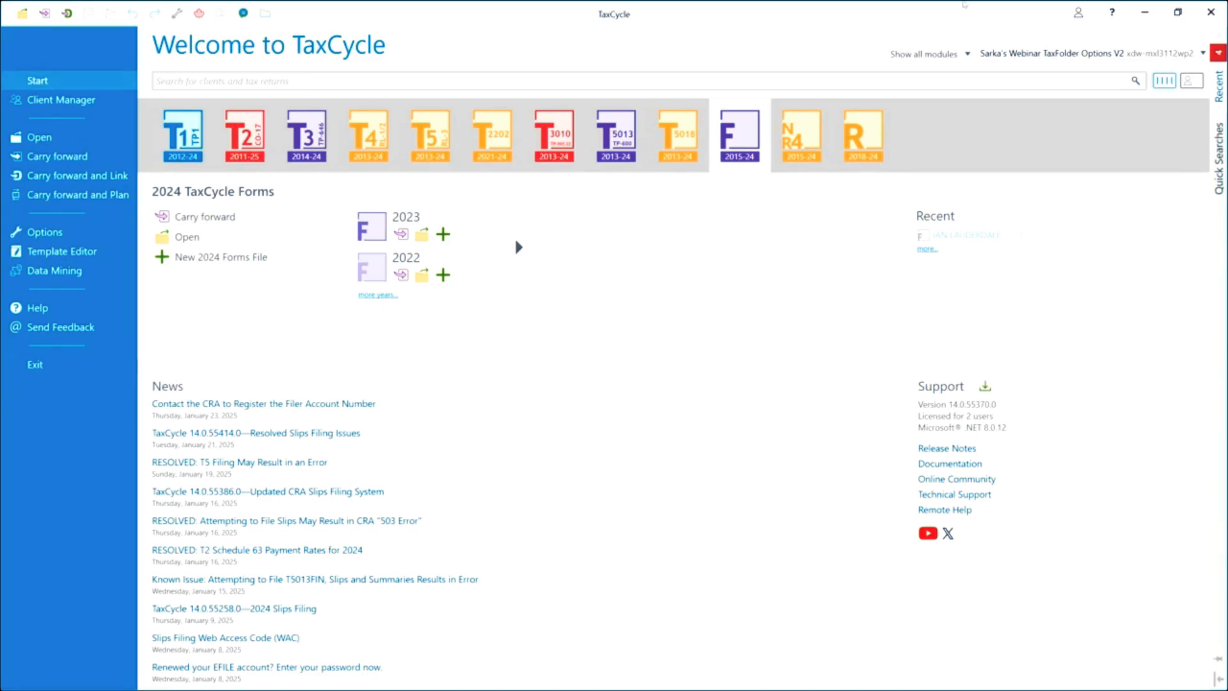
Attempt to sign in to the desktop app with the team member's email and password.
click(1078, 14)
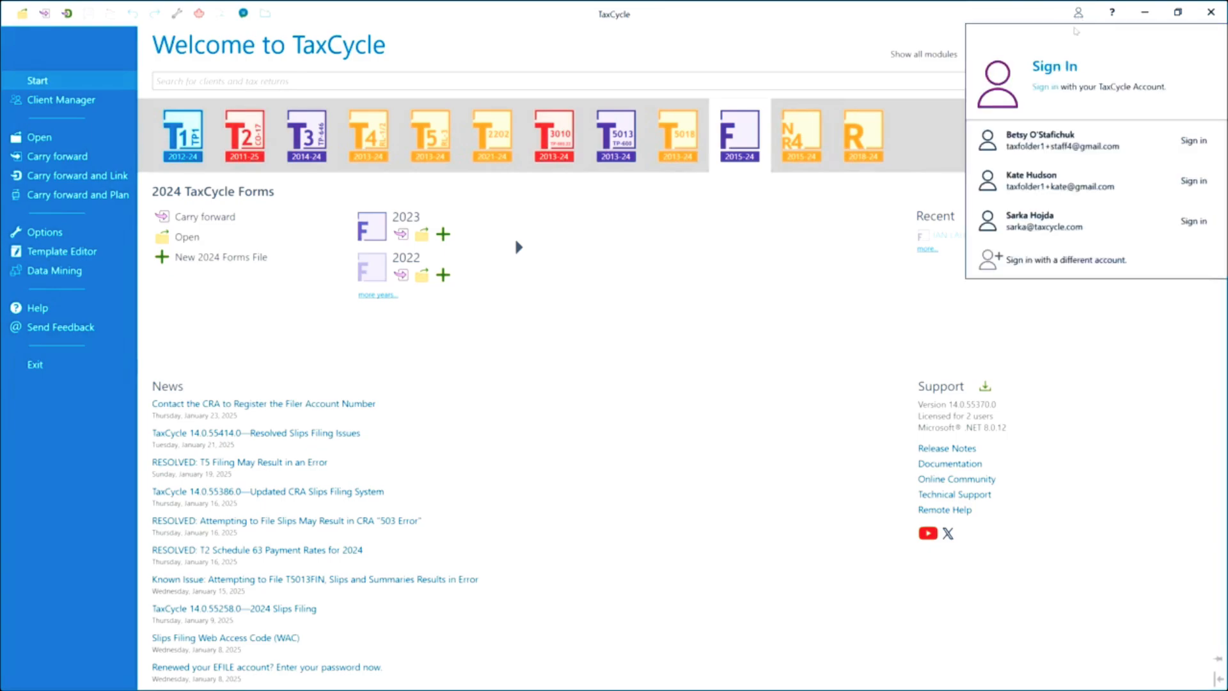
click(1044, 74)
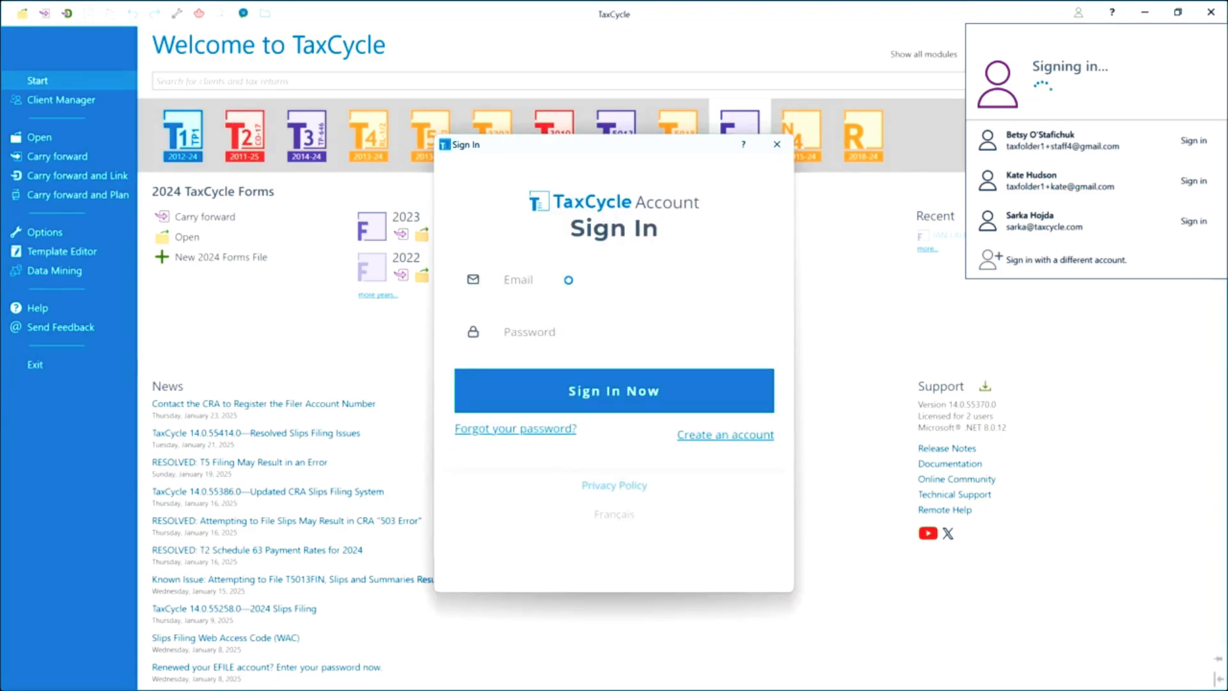
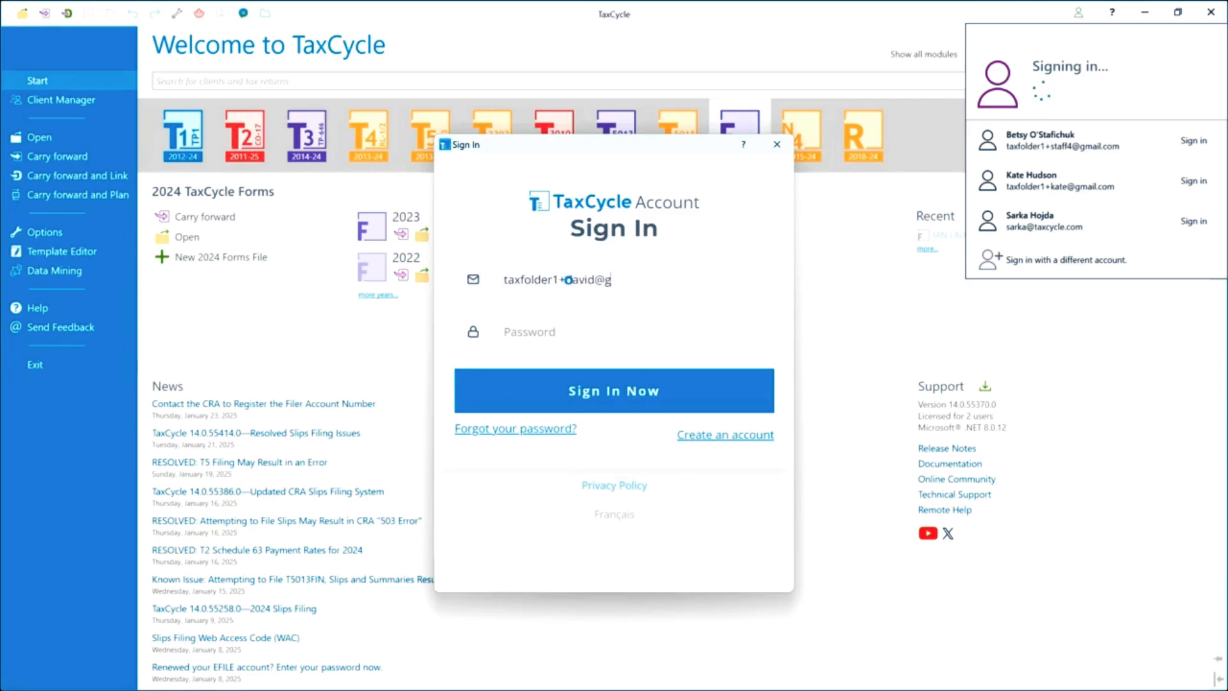
key(Tab)
text(**********)
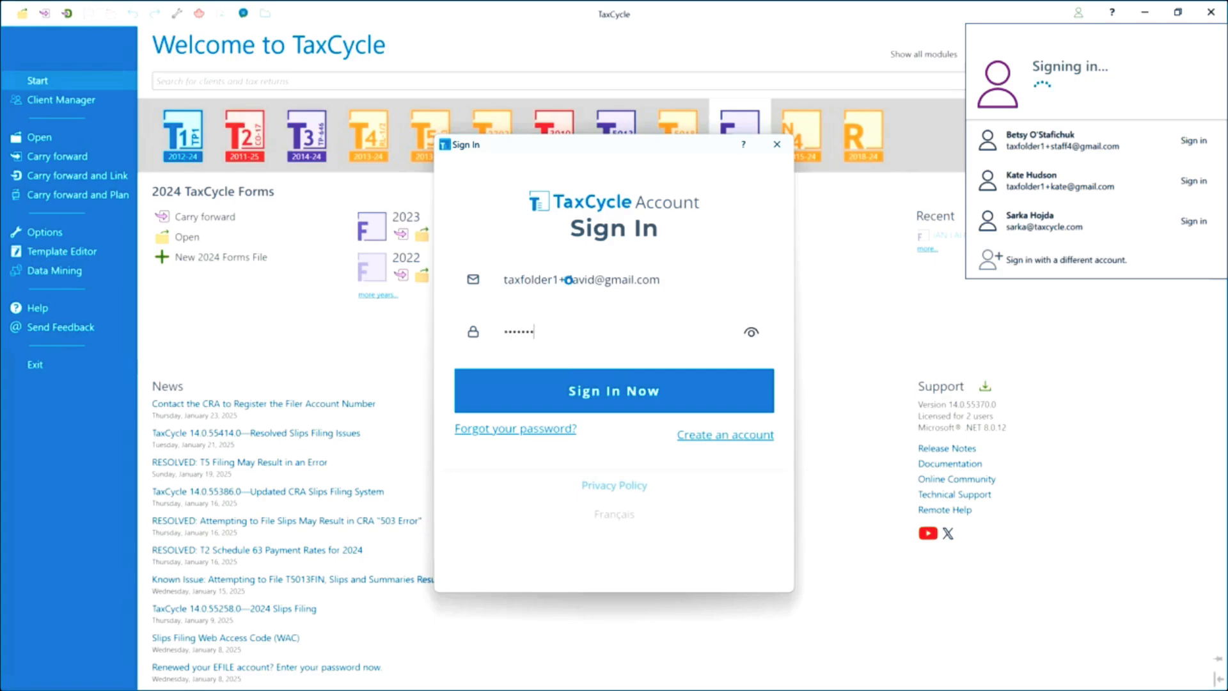
text(*****)
key(Return)
click(553, 331)
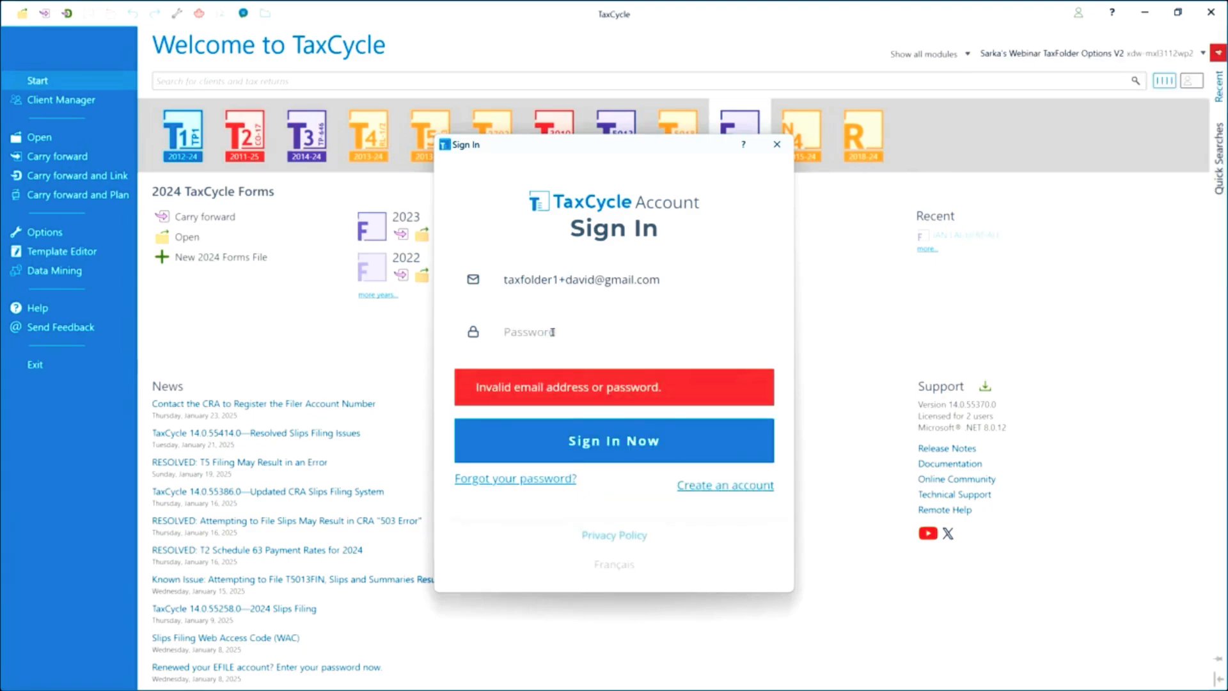
text(***************)
key(Return)
Fix the user name in the sign-in email, re-enter the password, and confirm the account is signed in.
text(••••••••••••••••)
key(ctrl+a)
key(BackSpace)
click(593, 279)
drag(593, 280, 566, 279)
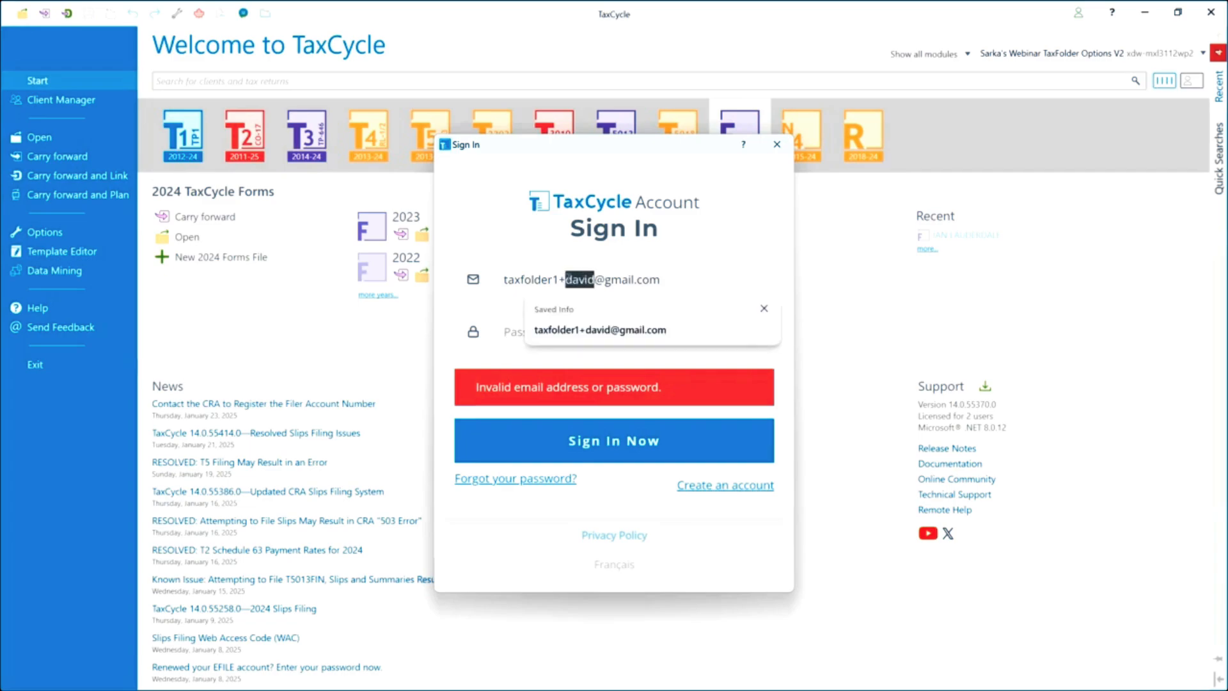
text(diana)
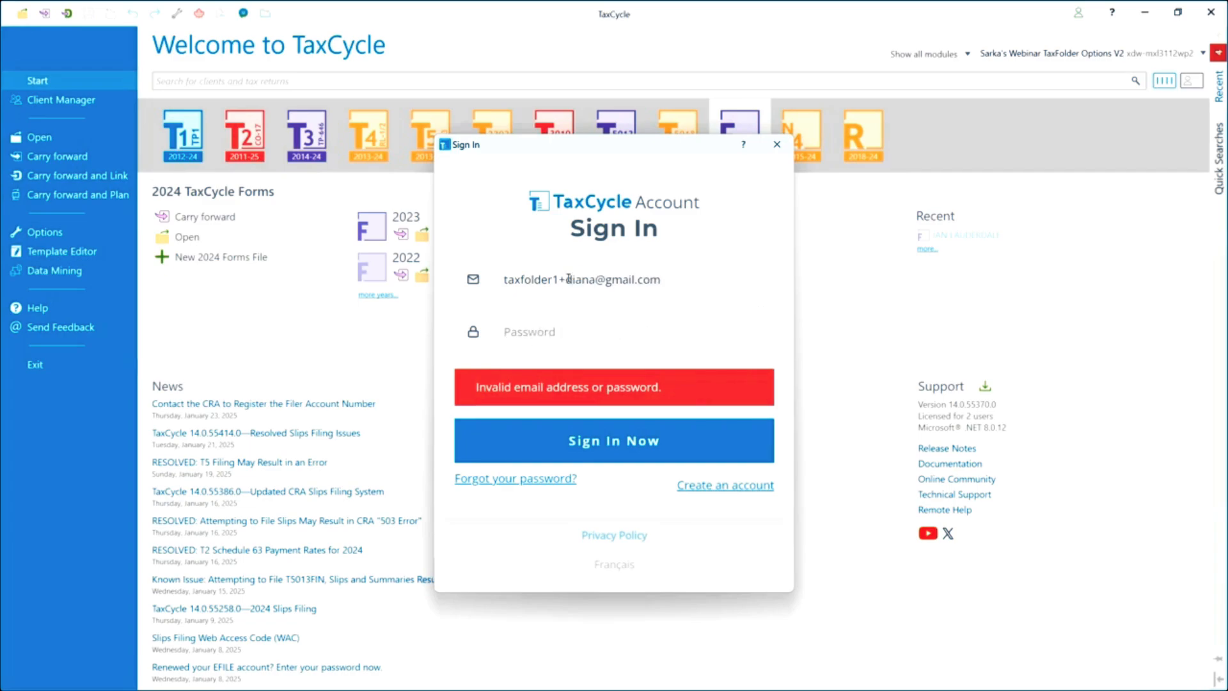
click(557, 332)
text(•••••••••)
key(BackSpace)
key(BackSpace)
key(BackSpace)
key(BackSpace)
key(BackSpace)
key(BackSpace)
key(BackSpace)
text(••••••••)
text(***)
key(Return)
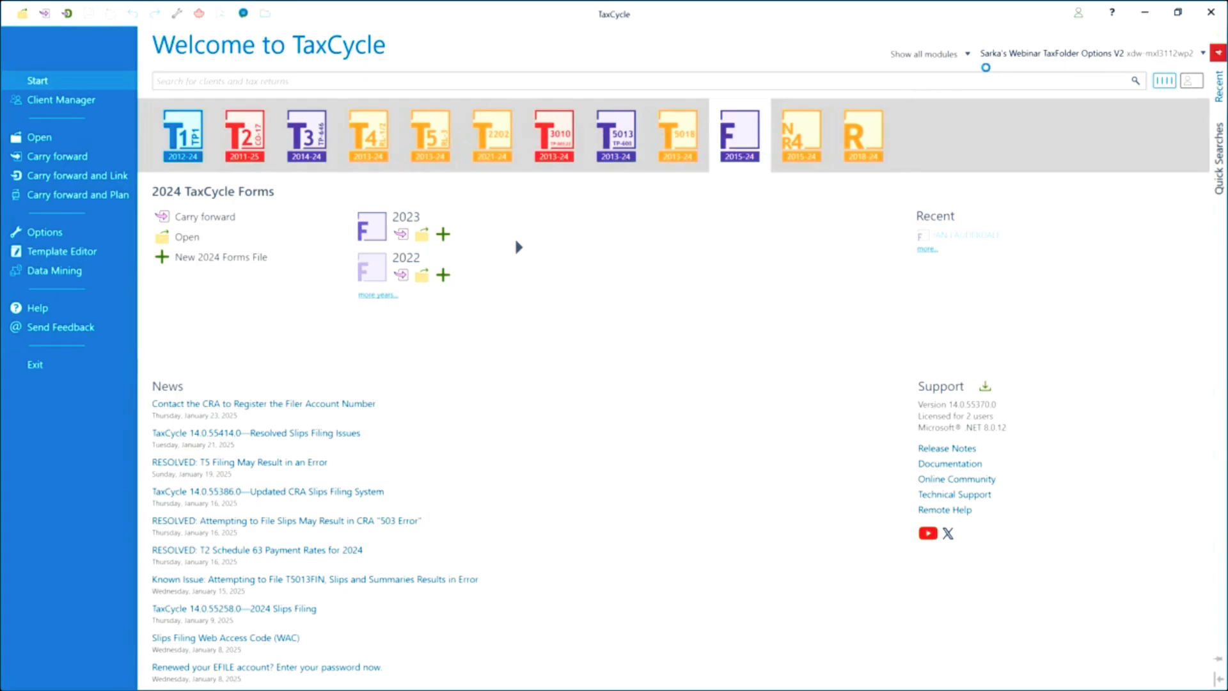
click(1078, 12)
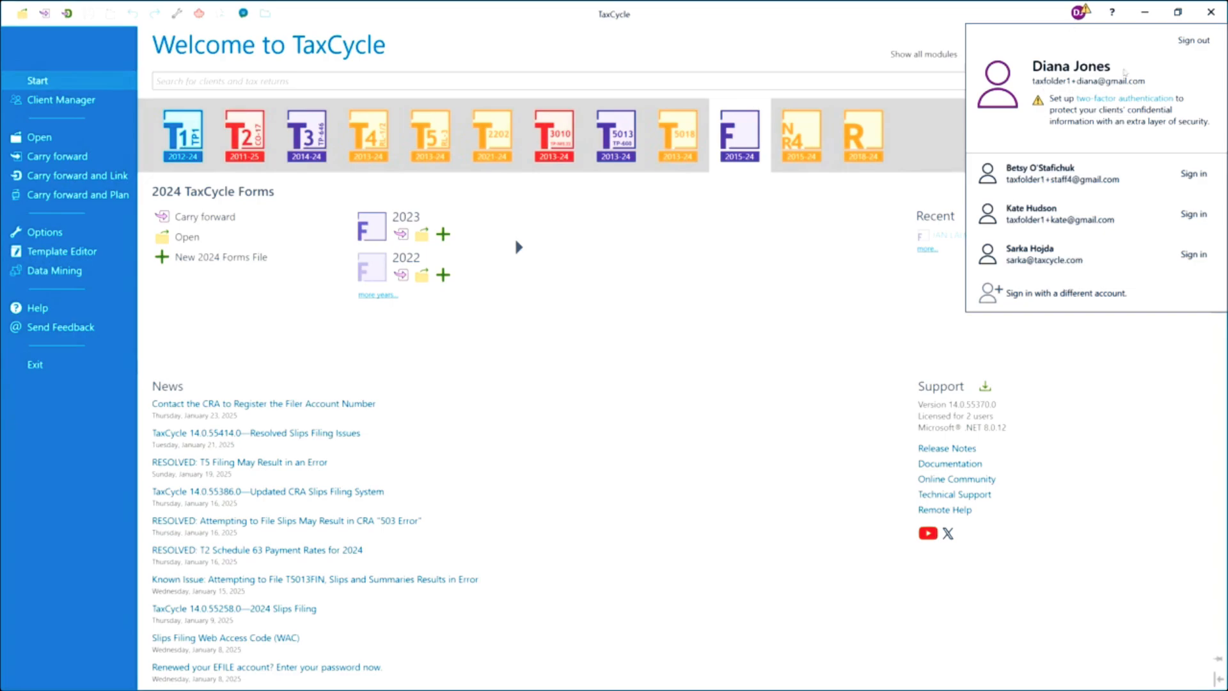